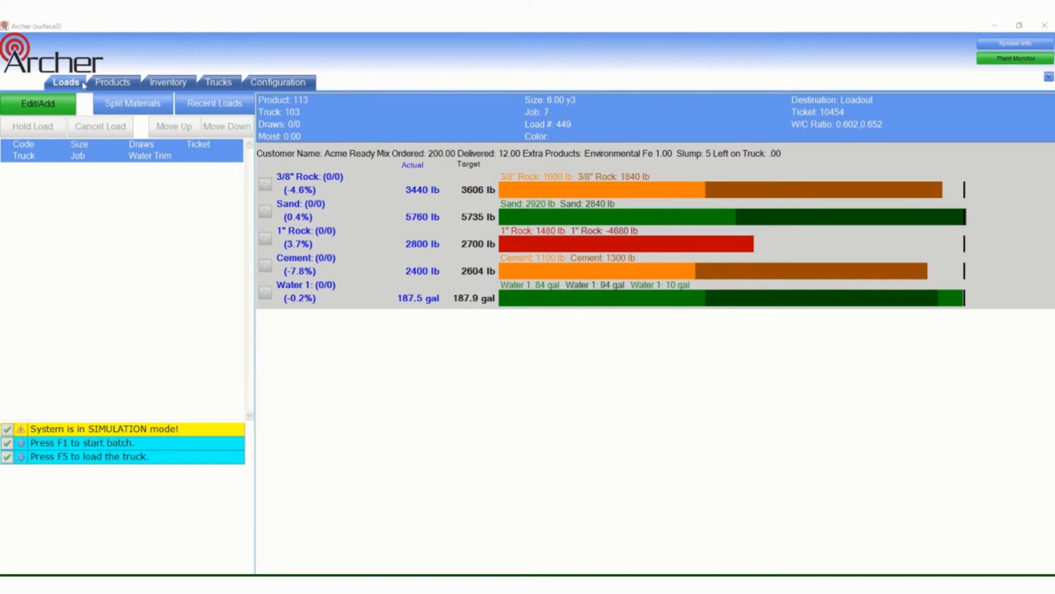
Open the Charging Sequences configuration and view the properties of the * sequence
left_click(268, 83)
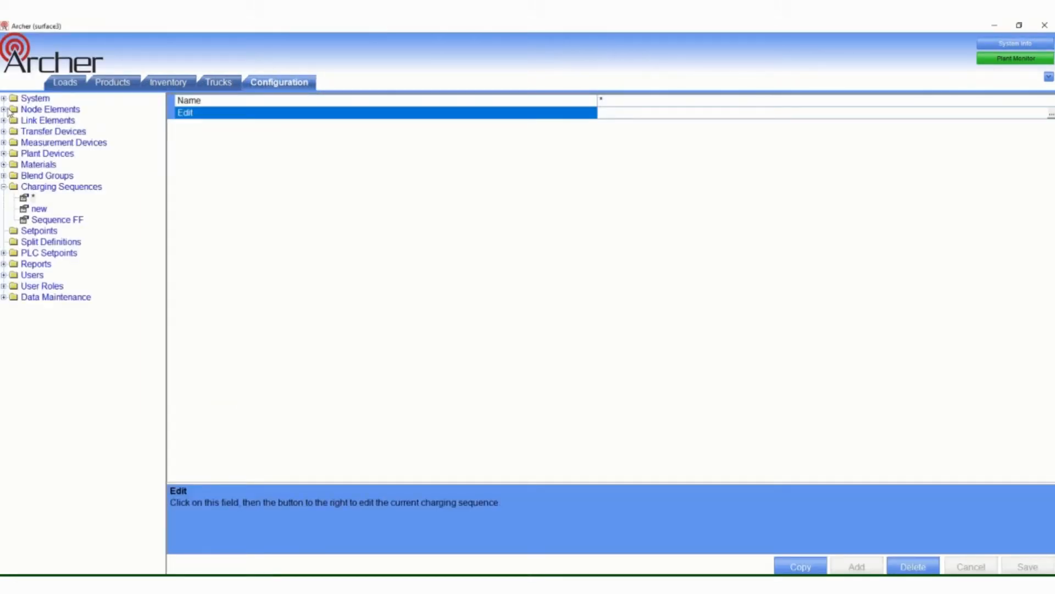
left_click(3, 187)
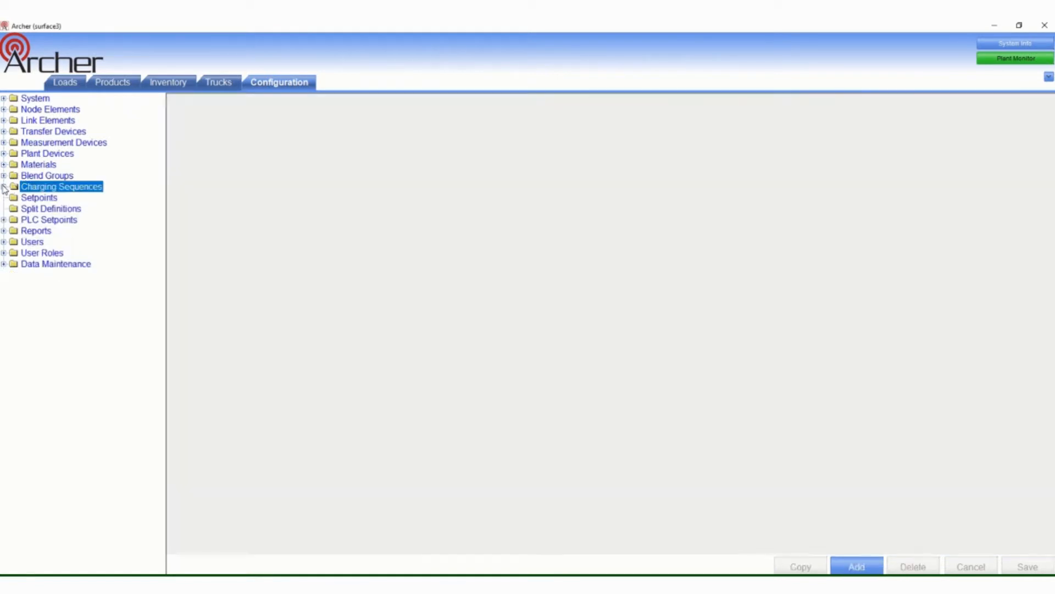
left_click(4, 187)
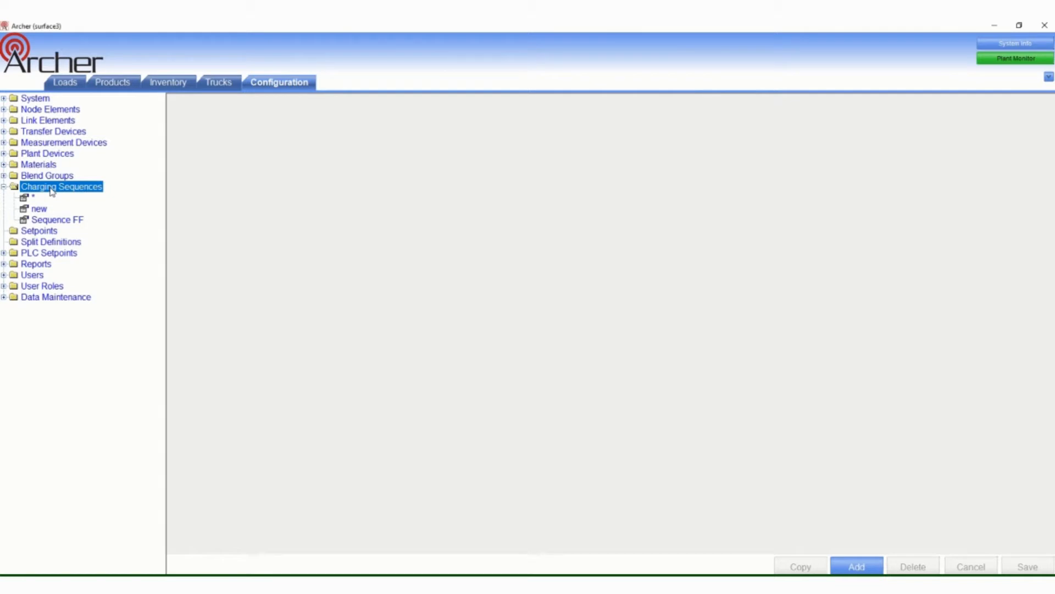
left_click(24, 199)
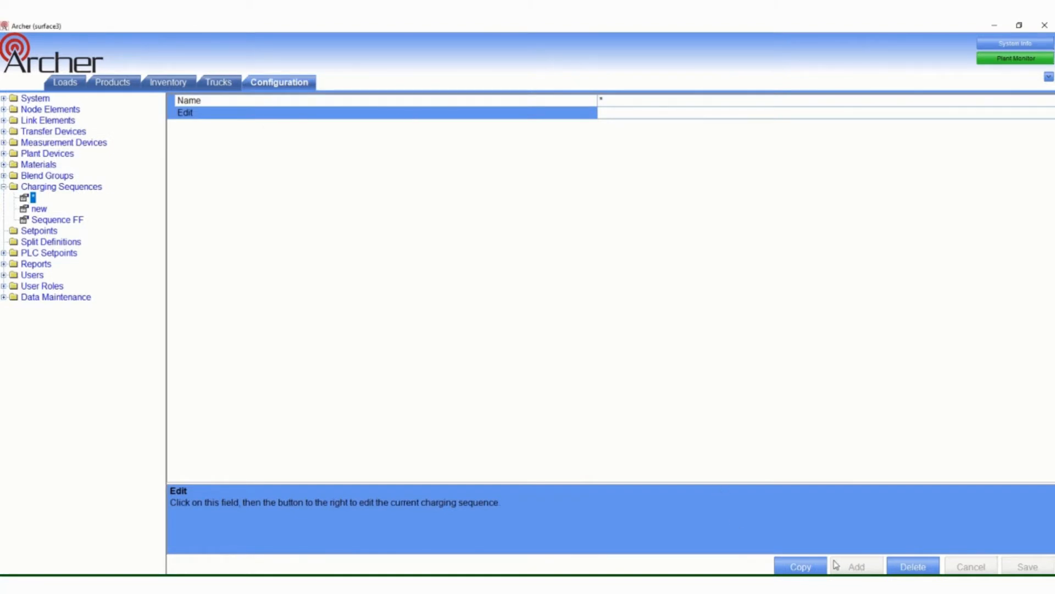
left_click(54, 188)
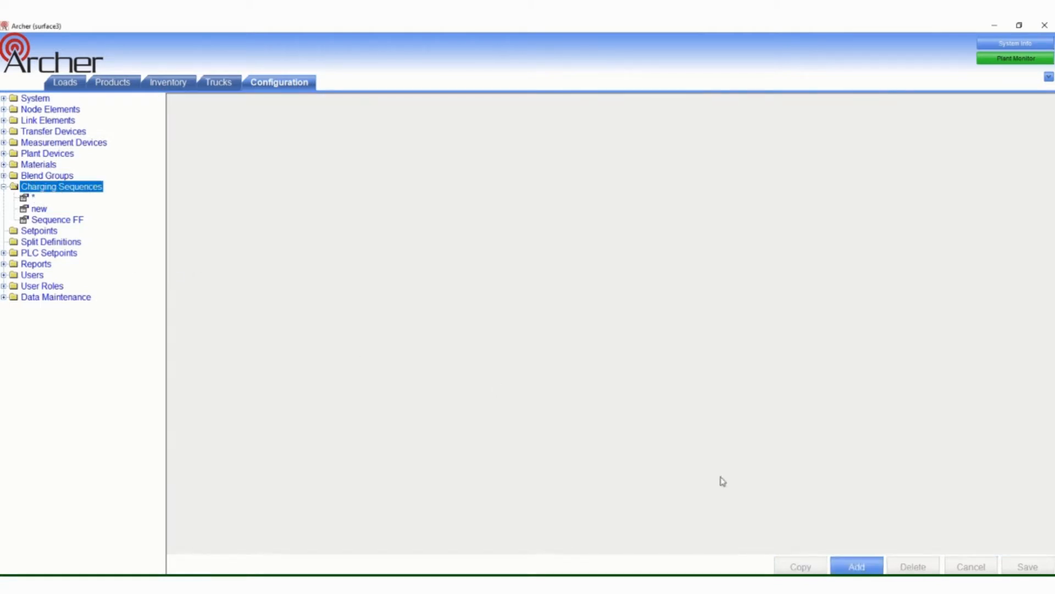
left_click(26, 200)
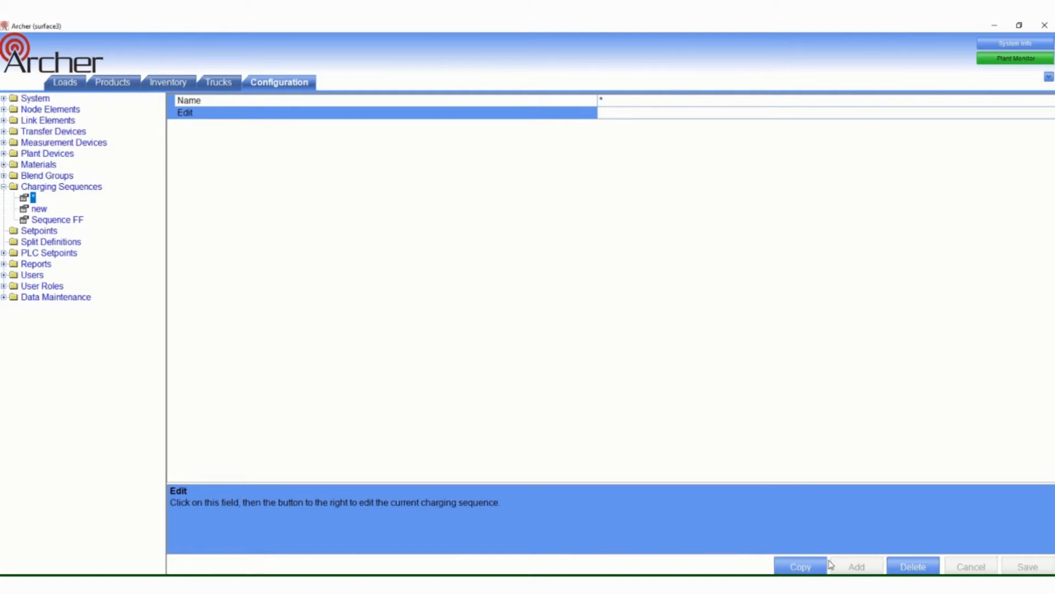
Add a new charging sequence to the Charging Sequences folder and delete it again
left_click(53, 189)
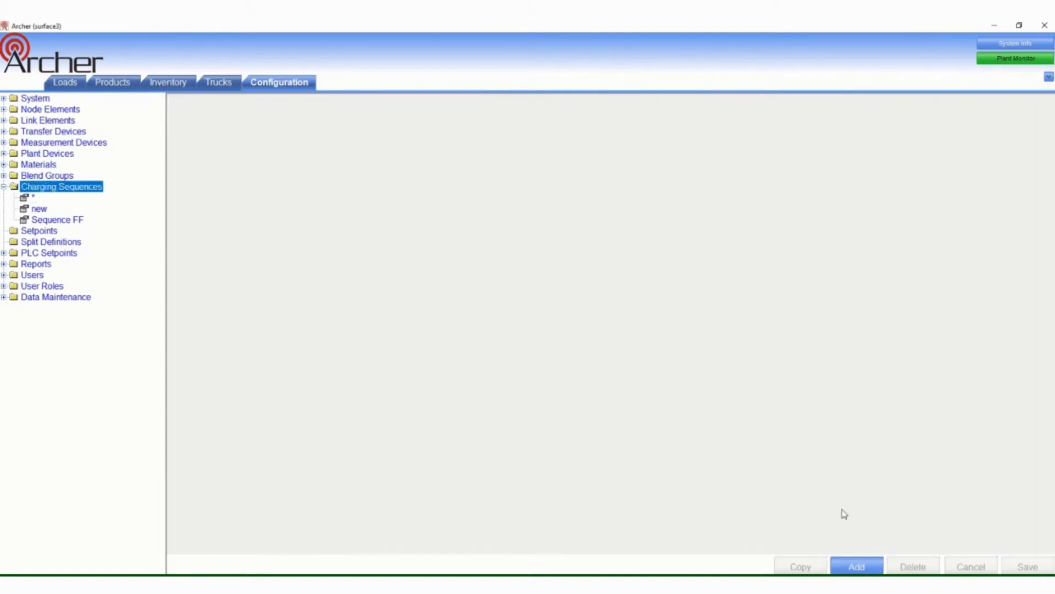
left_click(846, 565)
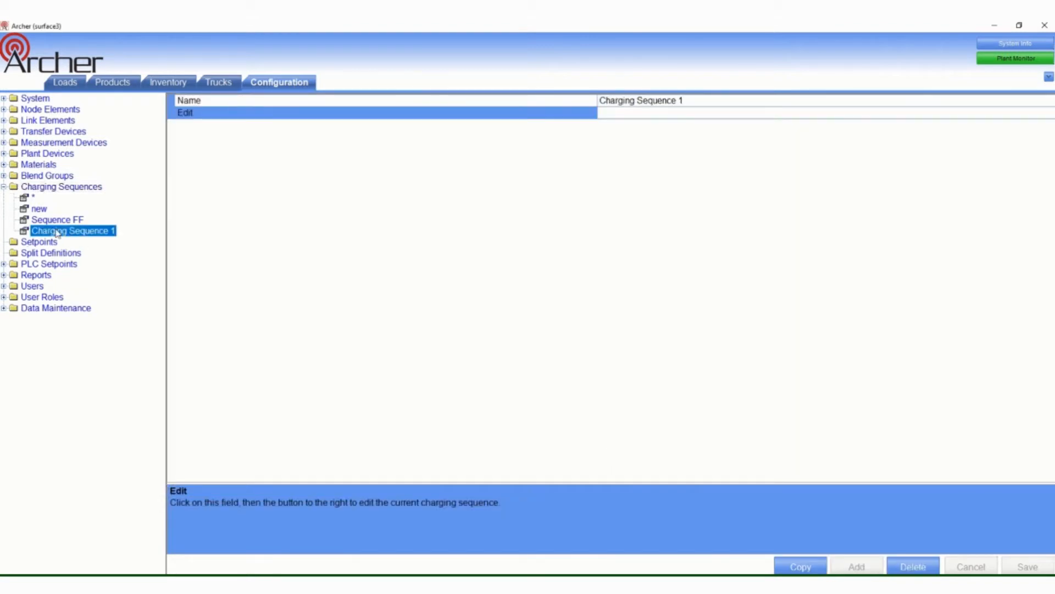
left_click(913, 566)
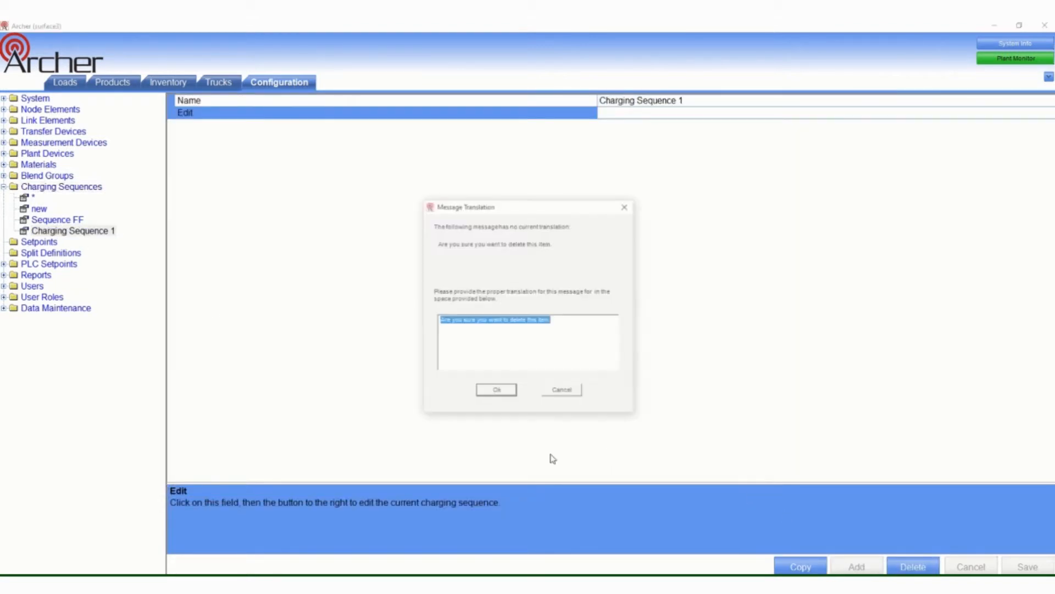
left_click(490, 392)
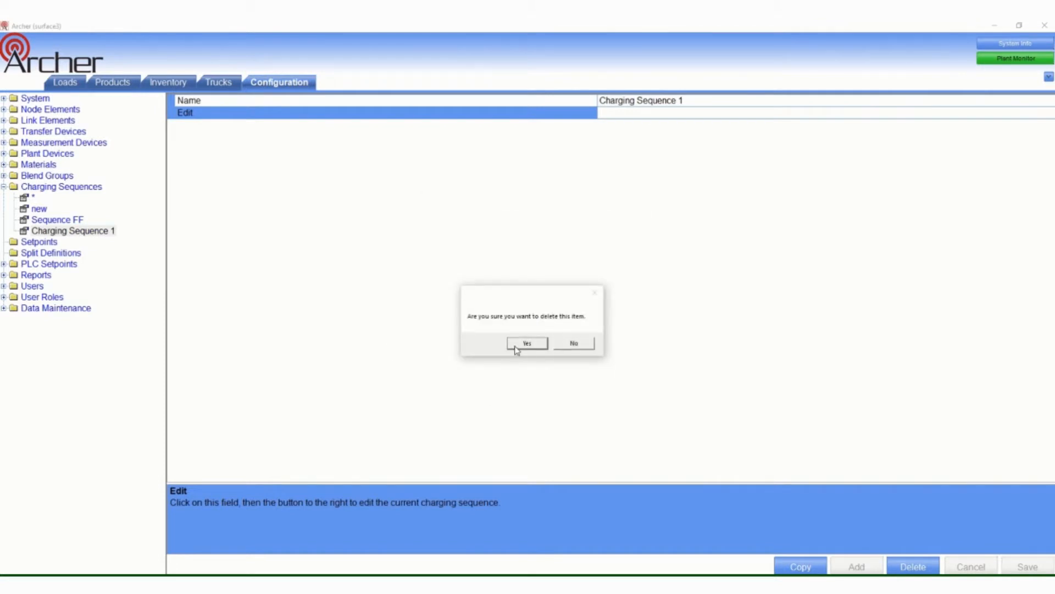
left_click(516, 345)
Open the * charging sequence for editing in the Charging Sequence Step Editor Form
left_click(26, 198)
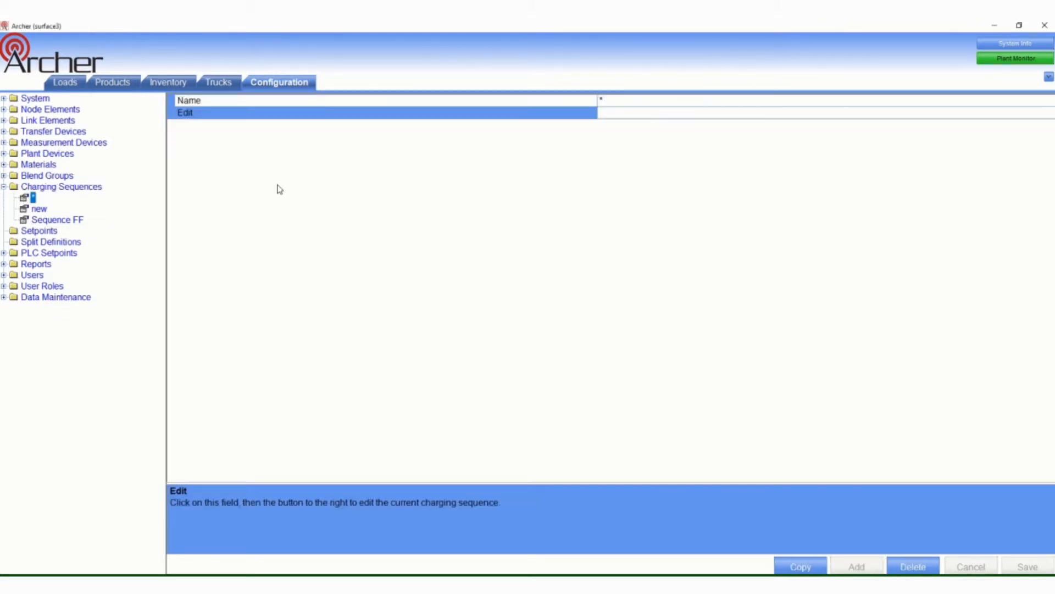
left_click(1024, 114)
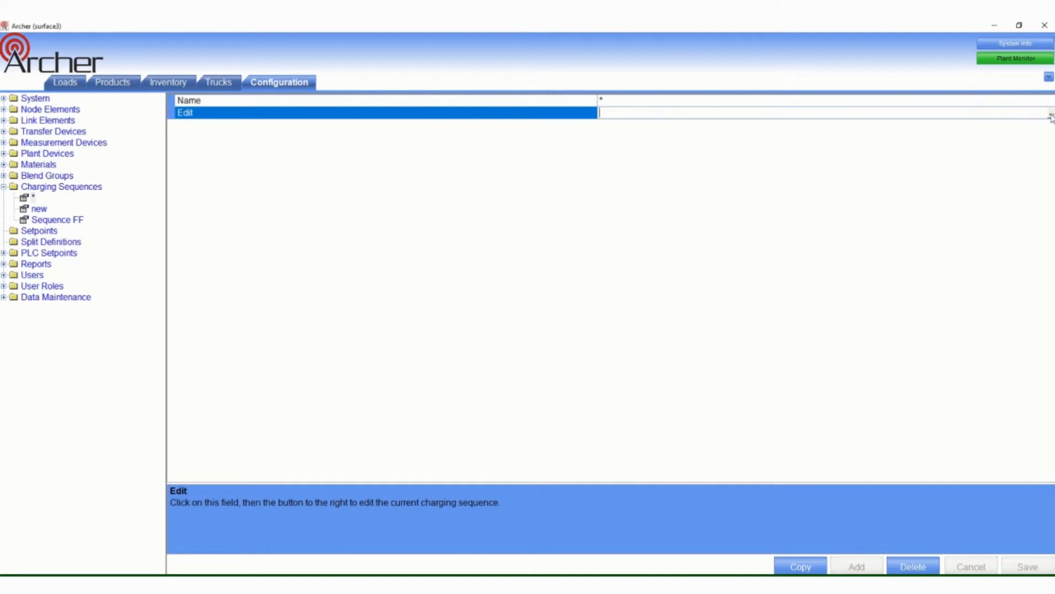
left_click(1050, 117)
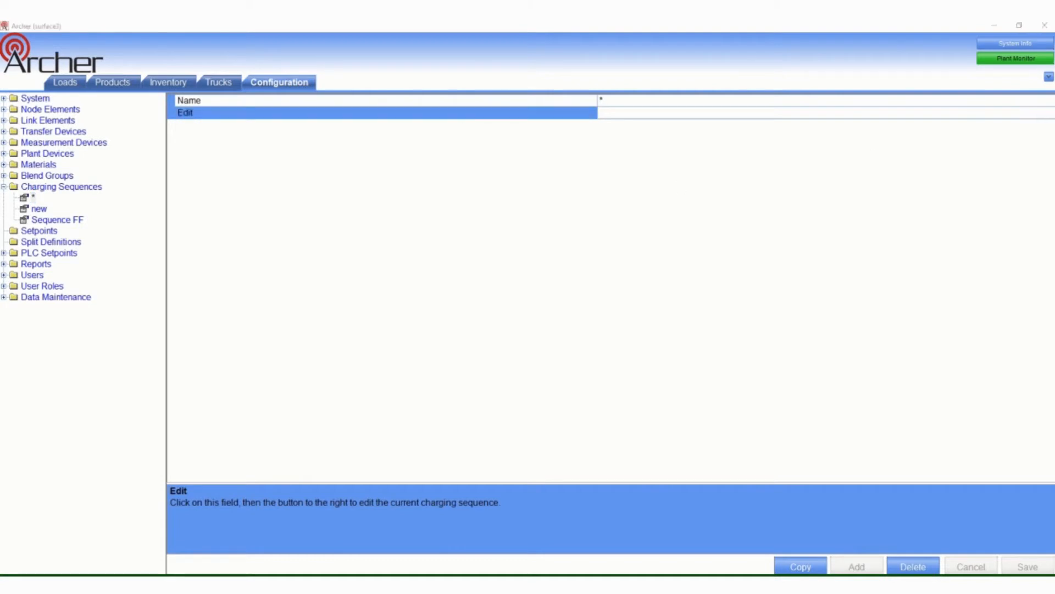
left_click_drag(630, 83, 491, 118)
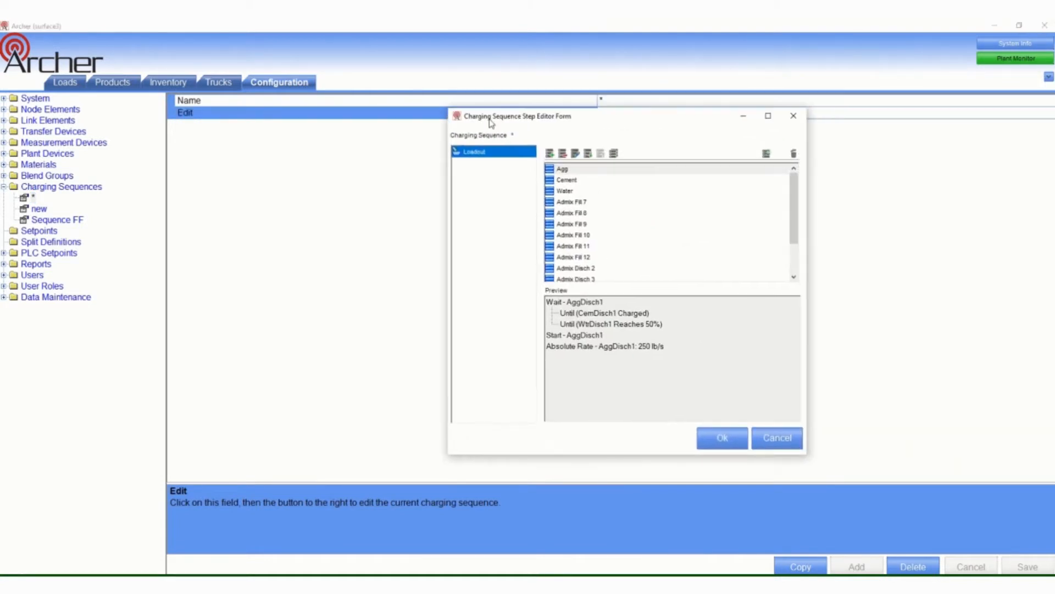
left_click_drag(577, 117, 454, 109)
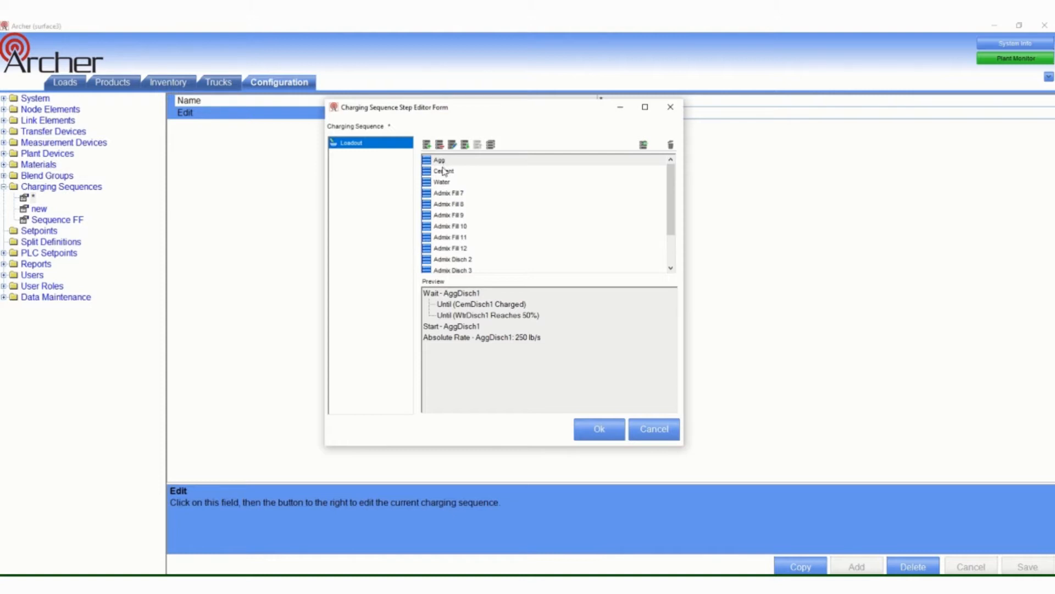
View the Agg step's commands, then preview the Cement and Water steps of the Loadout sequence
double_click(443, 161)
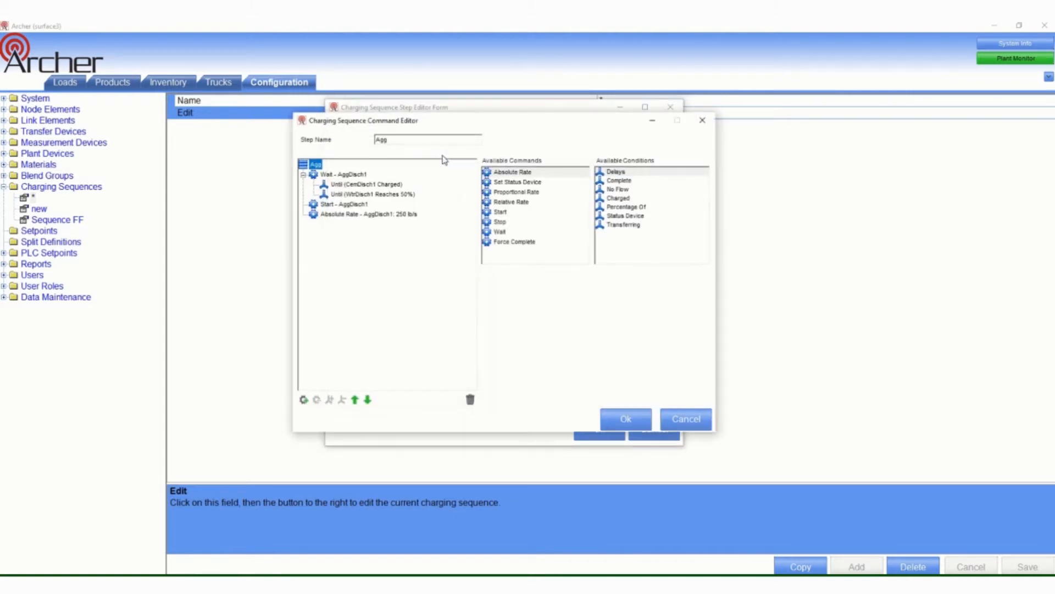
left_click(703, 123)
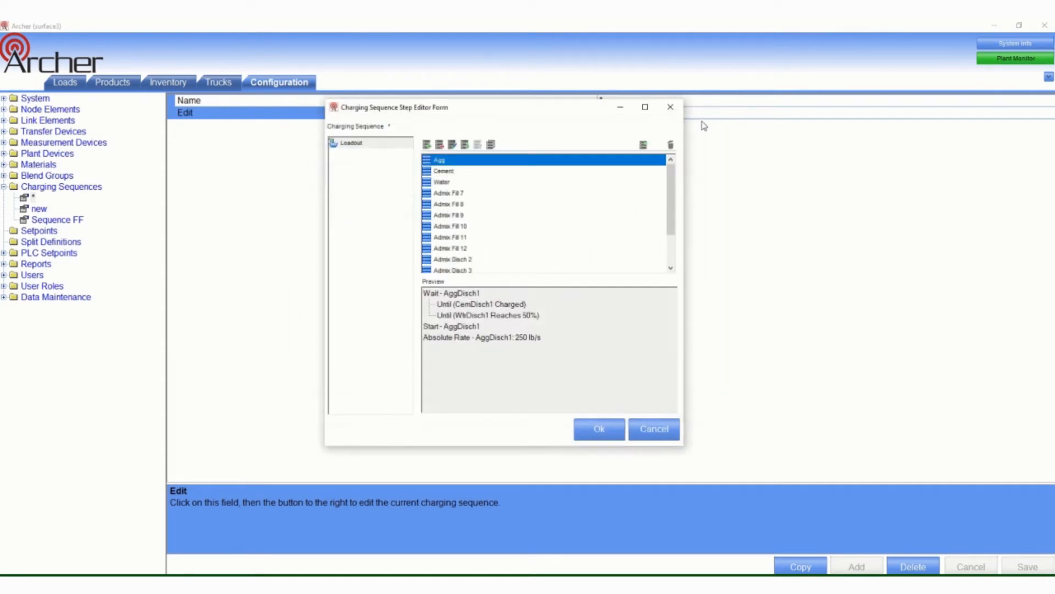
left_click(457, 172)
left_click(452, 182)
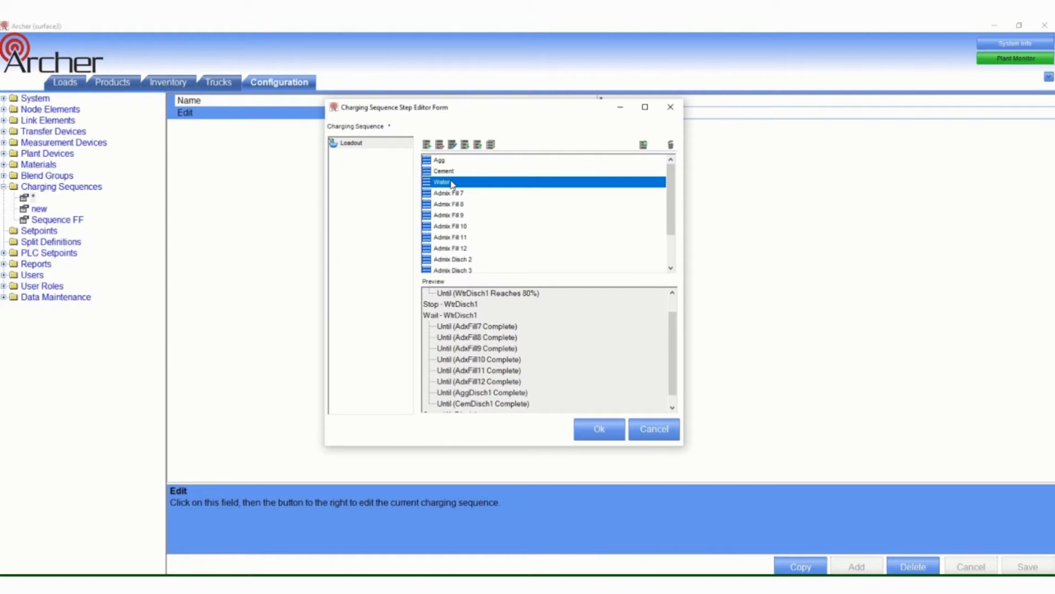
left_click(436, 175)
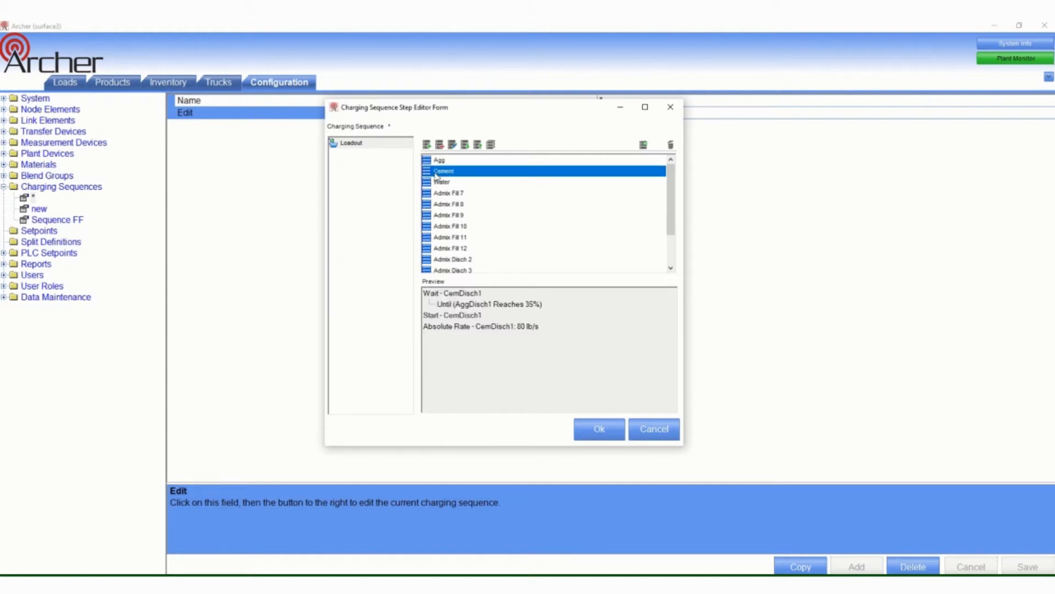
left_click(441, 185)
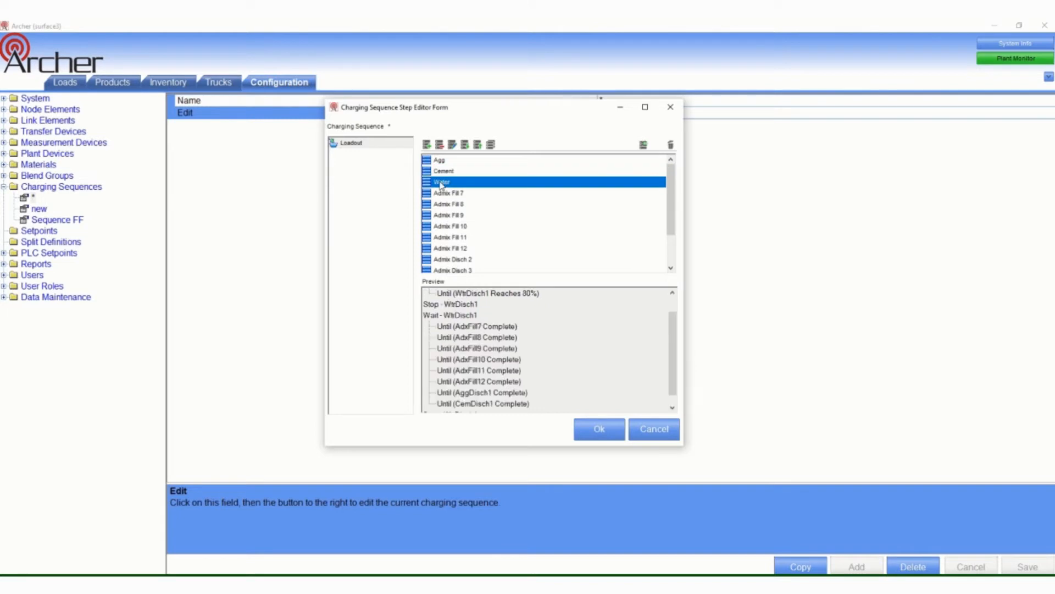
Open the Agg step in the Charging Sequence Command Editor to view its commands and conditions, and cancel without changes
left_click(445, 163)
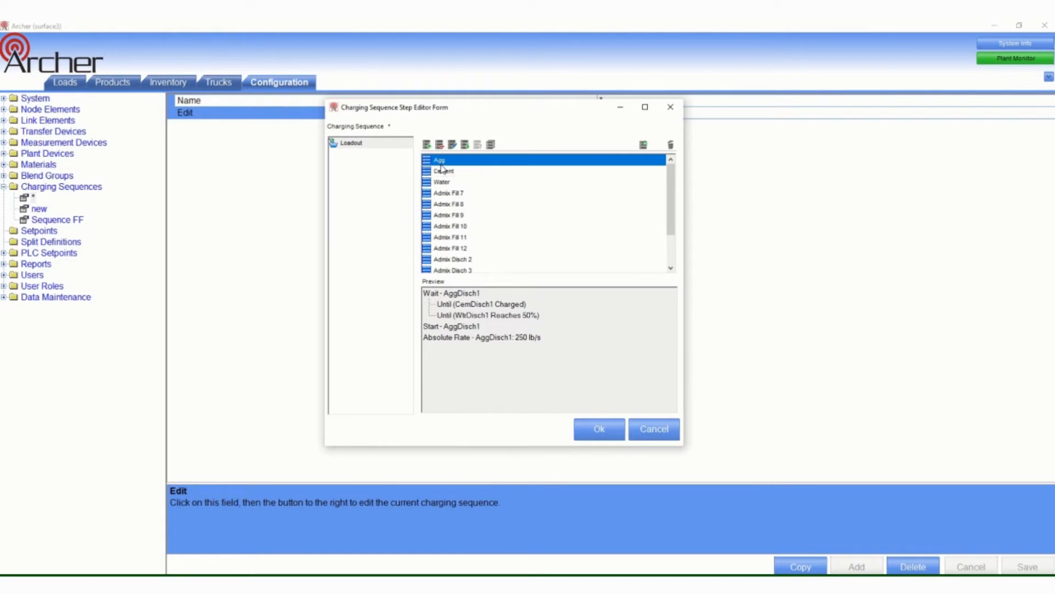
left_click(442, 169)
left_click(440, 161)
left_click(452, 146)
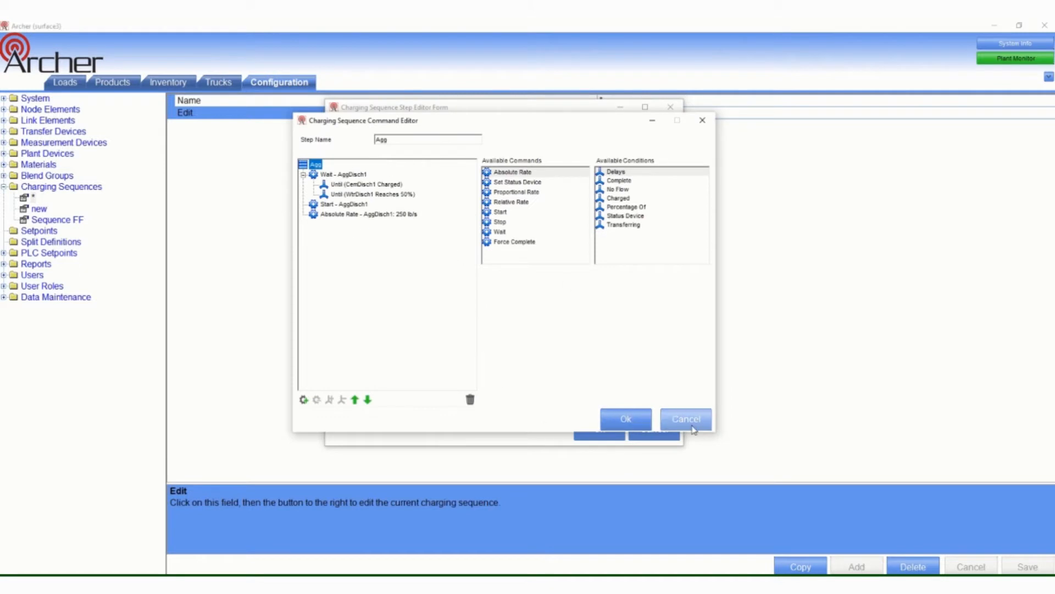
left_click(692, 428)
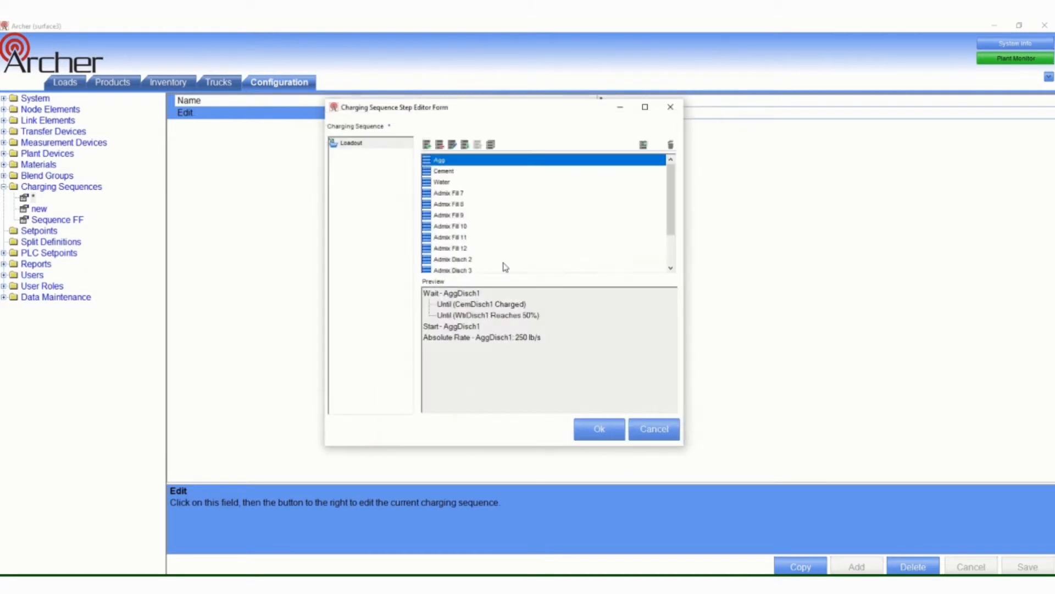
Move the Agg step below Cement and return it to first place in the Loadout step order, twice
left_click(465, 145)
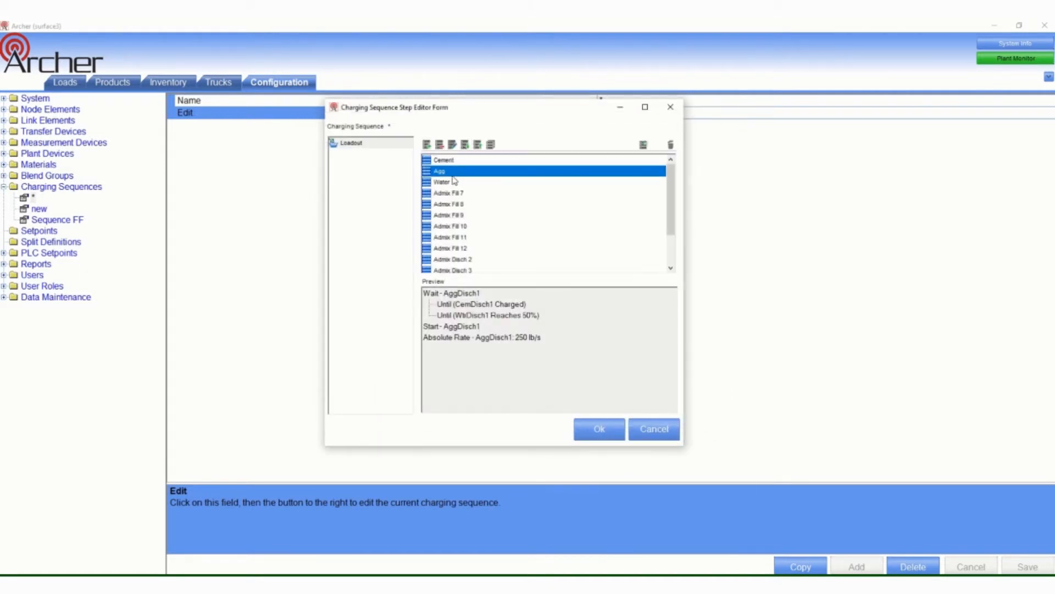
left_click(477, 144)
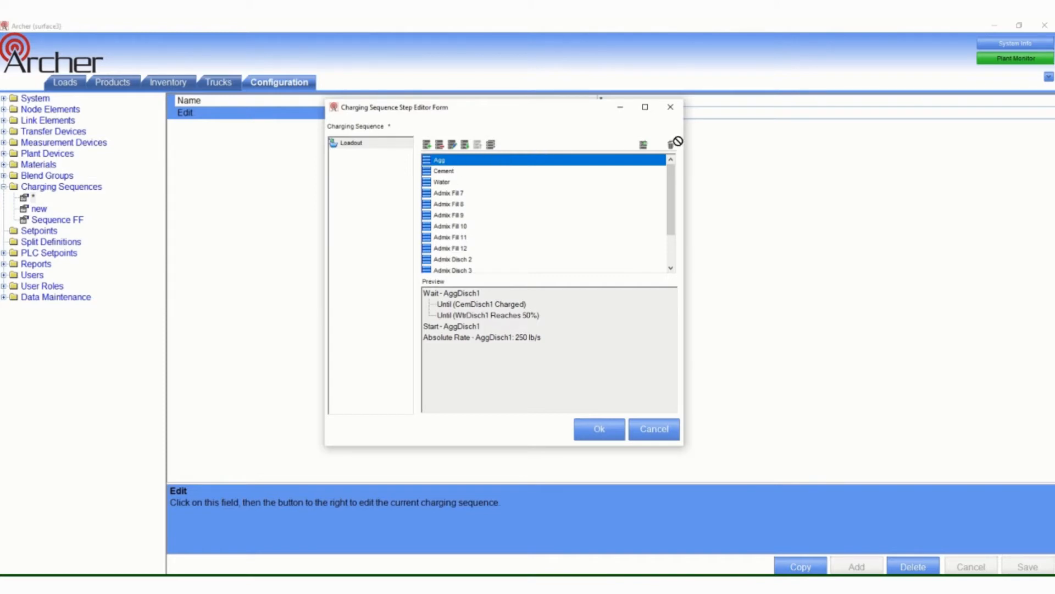
left_click_drag(527, 165, 467, 168)
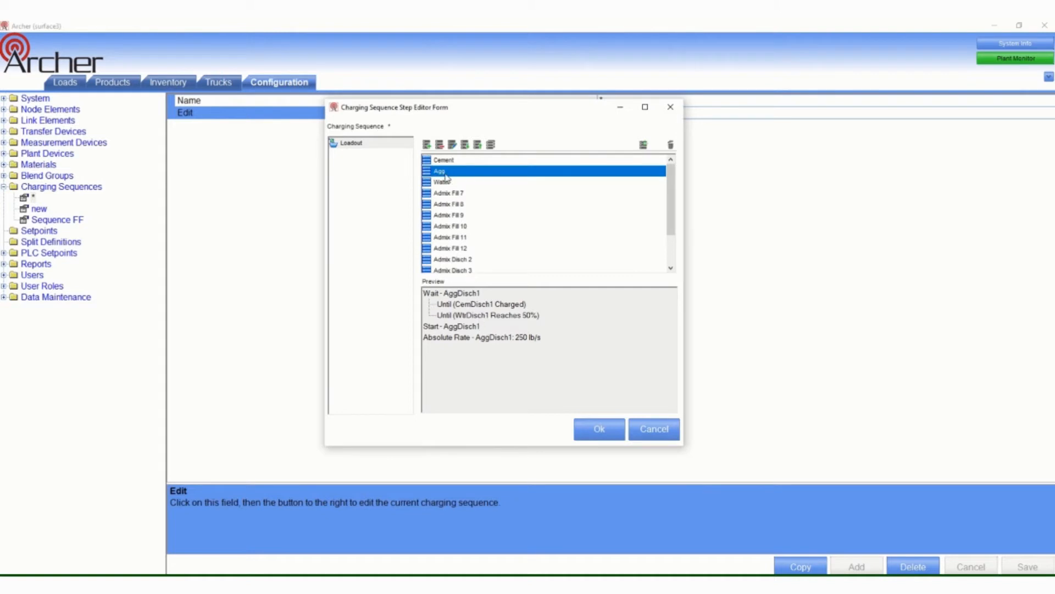
left_click(482, 146)
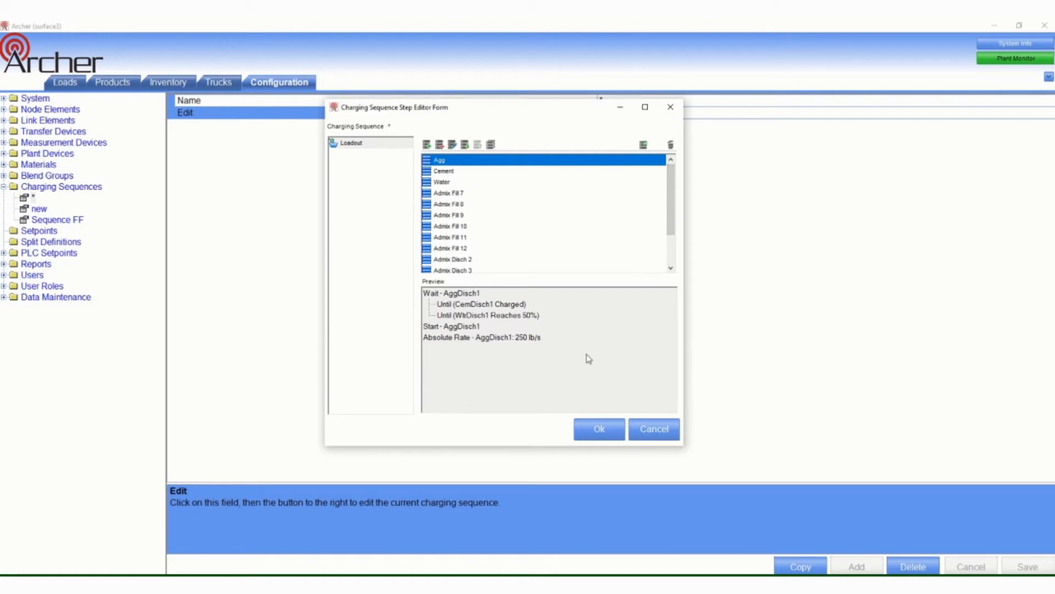
Examine the Agg step's preview and its command editor, including the available commands and conditions, without changing anything
left_click(459, 304)
left_click(440, 295)
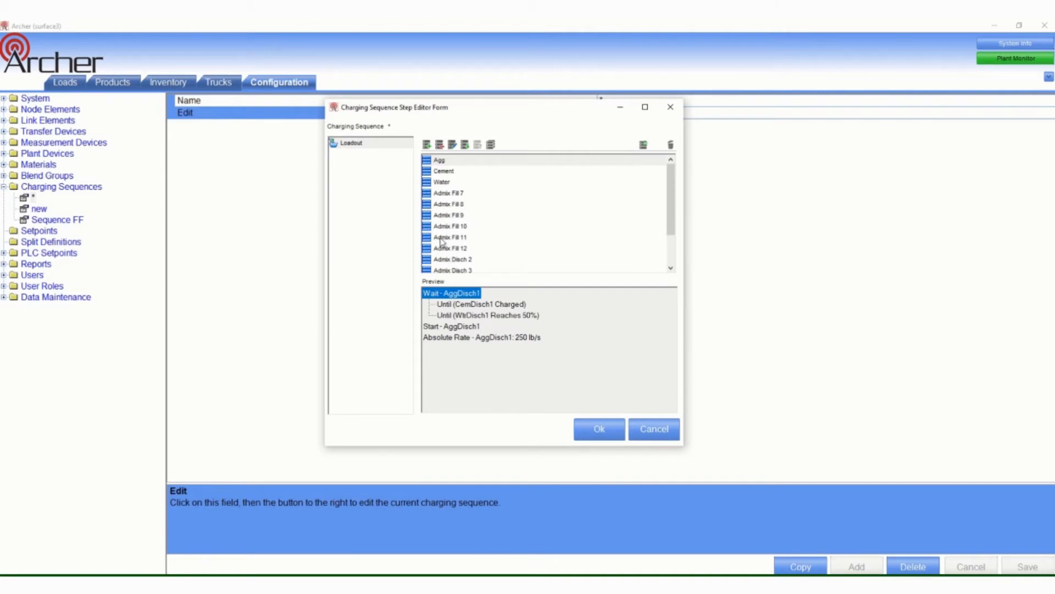
left_click(446, 163)
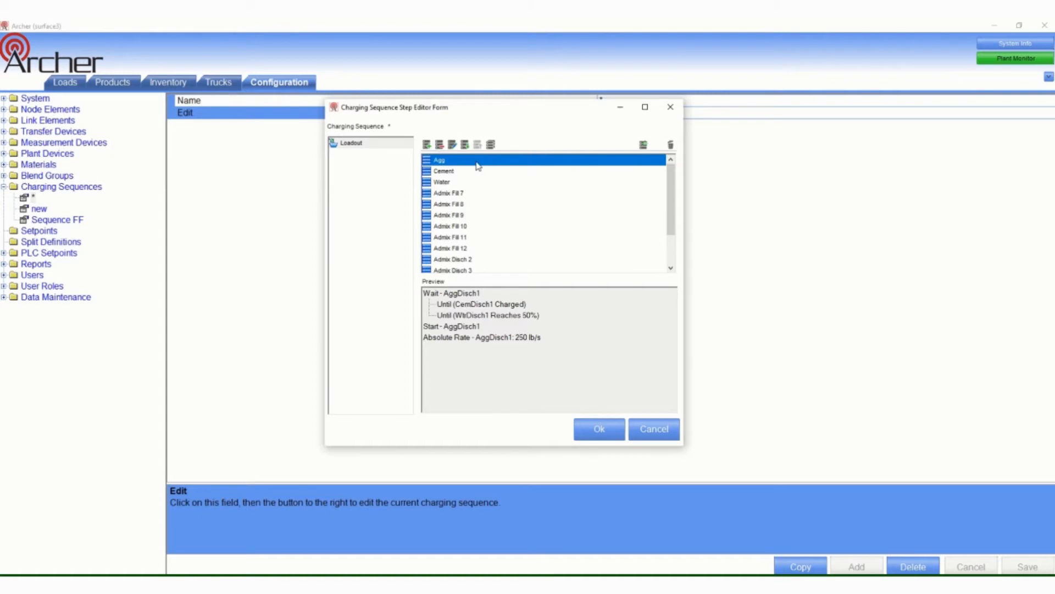
left_click(452, 144)
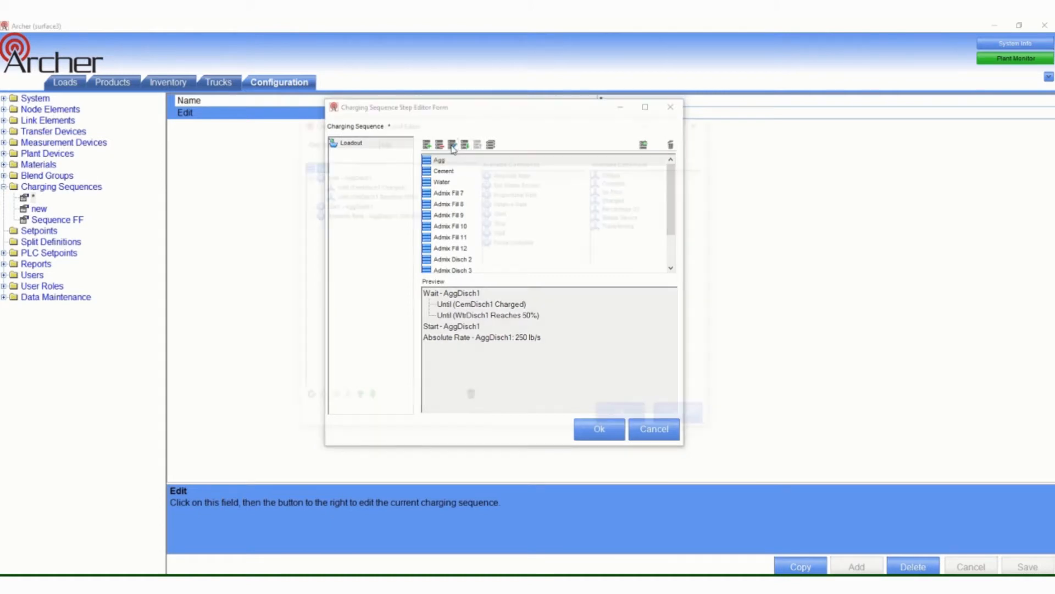
left_click_drag(512, 122, 567, 127)
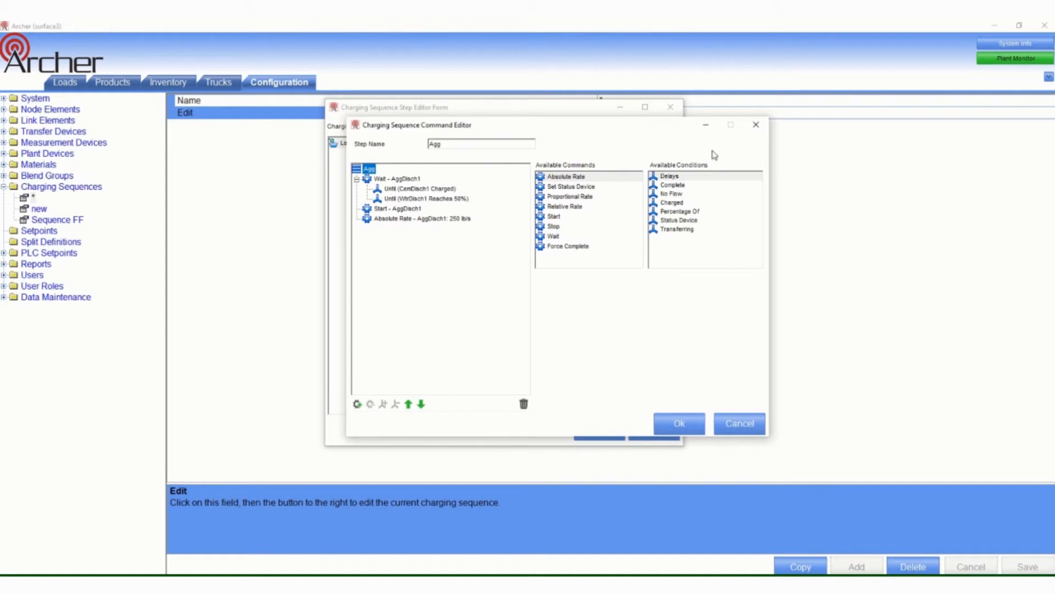
left_click(754, 126)
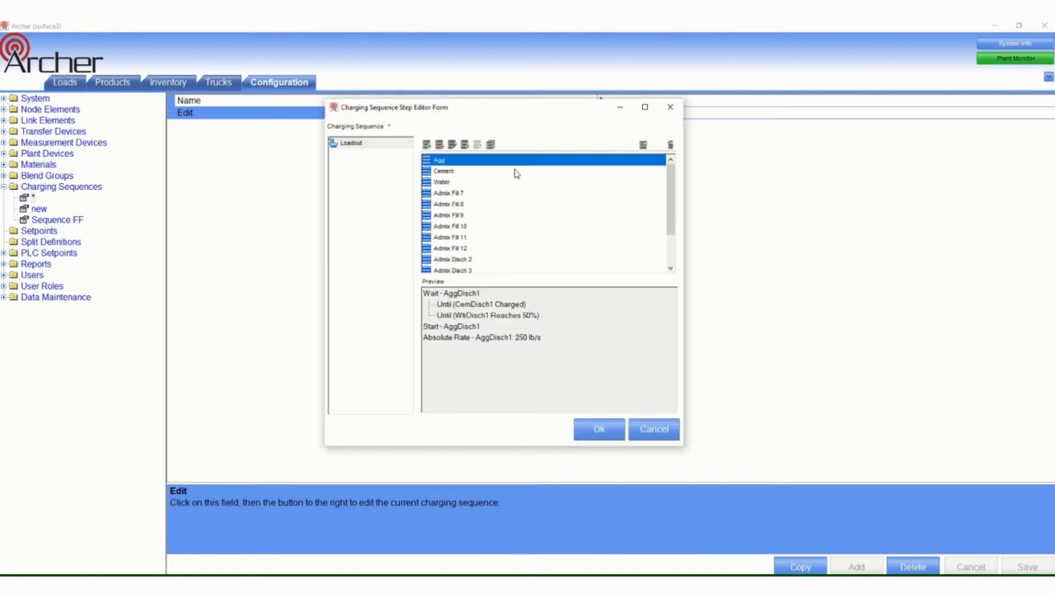
Open the Water step's commands and show the settings of its first Start - WtrDisch1 command
left_click(442, 181)
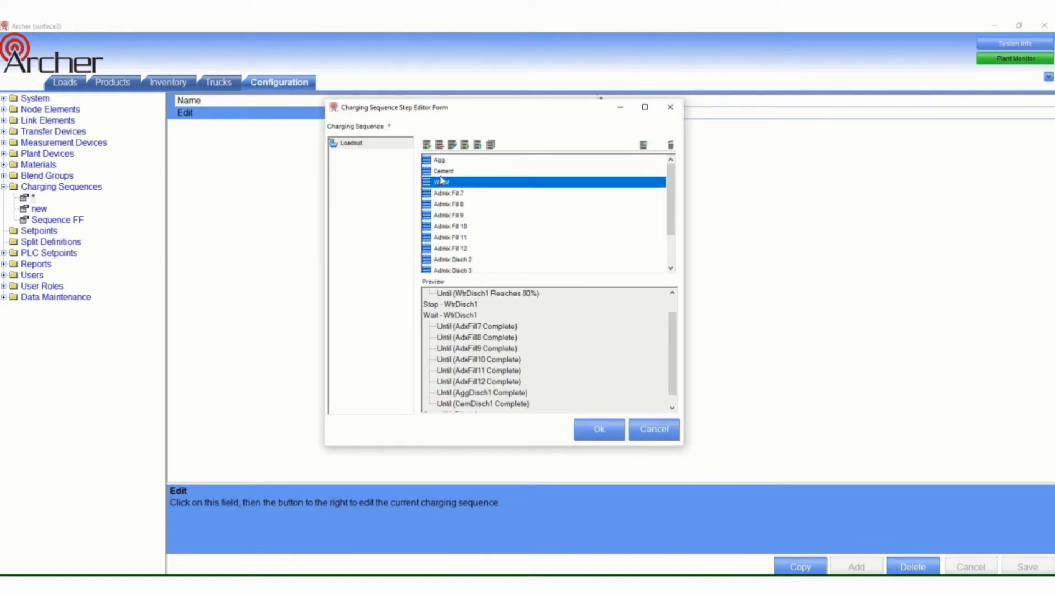
left_click(452, 144)
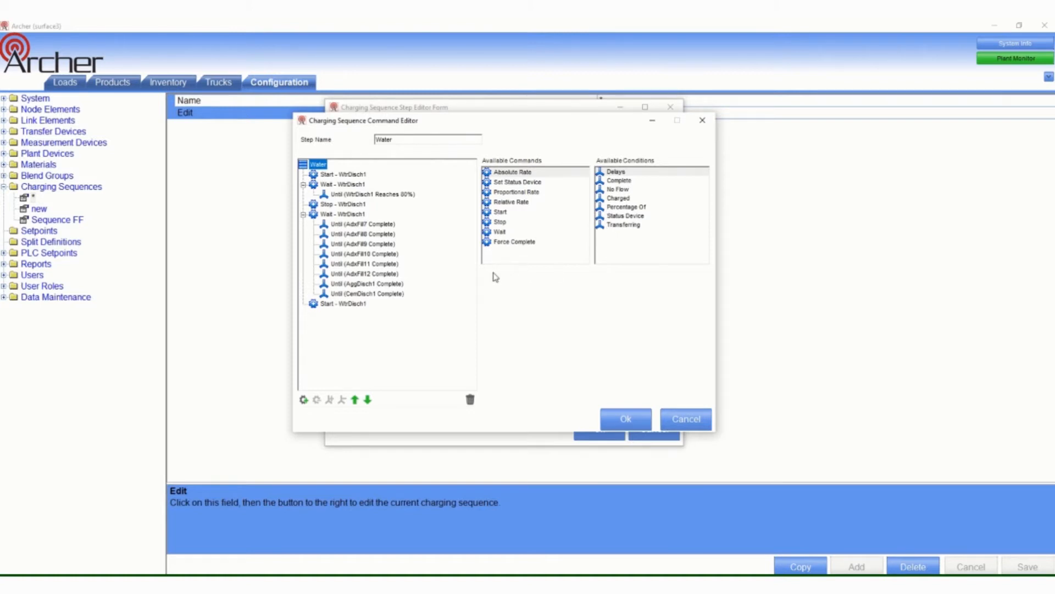
left_click(341, 175)
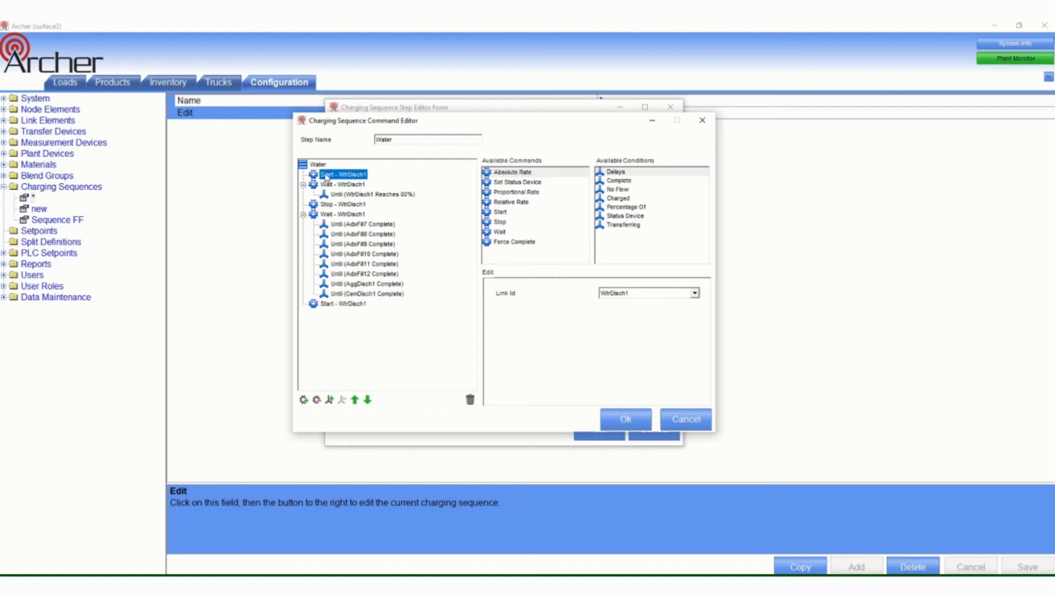
Examine the Water step's Start, Wait and Stop commands and its WtrDisch1 percentage condition, and close the command editor
left_click(312, 166)
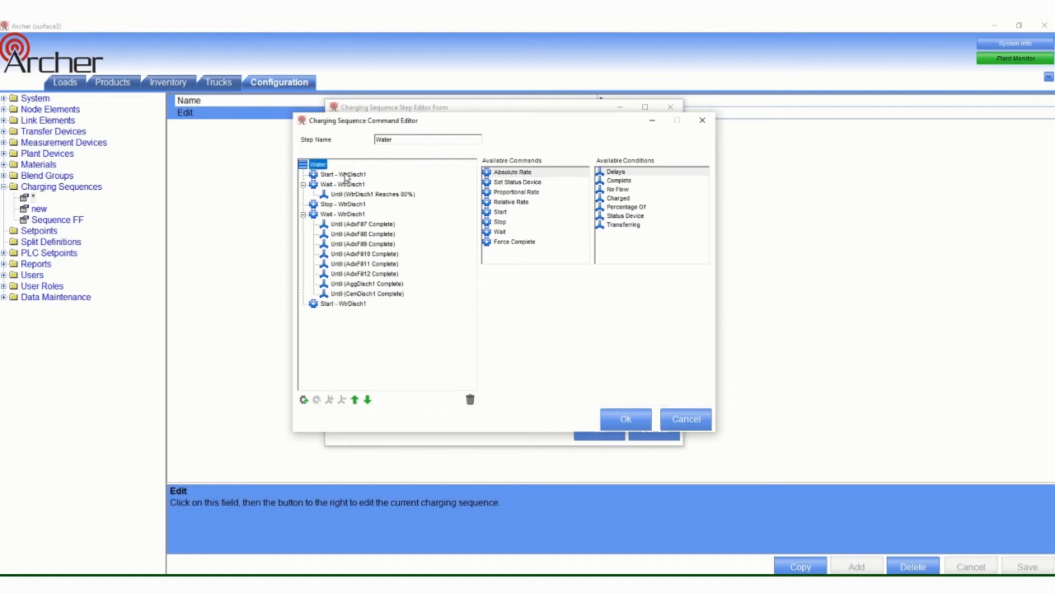
double_click(319, 164)
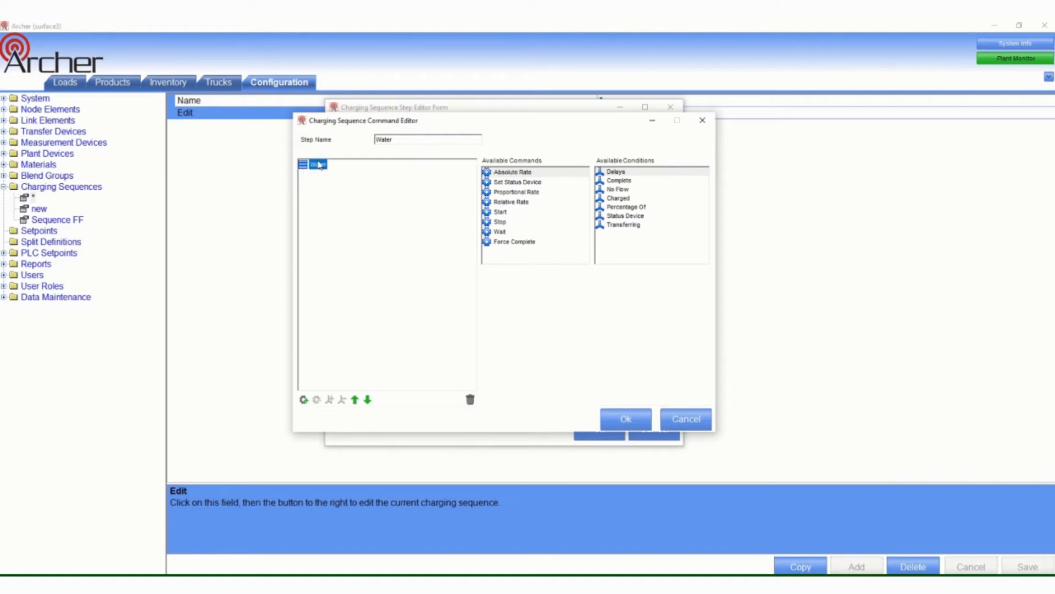
double_click(319, 165)
left_click(333, 175)
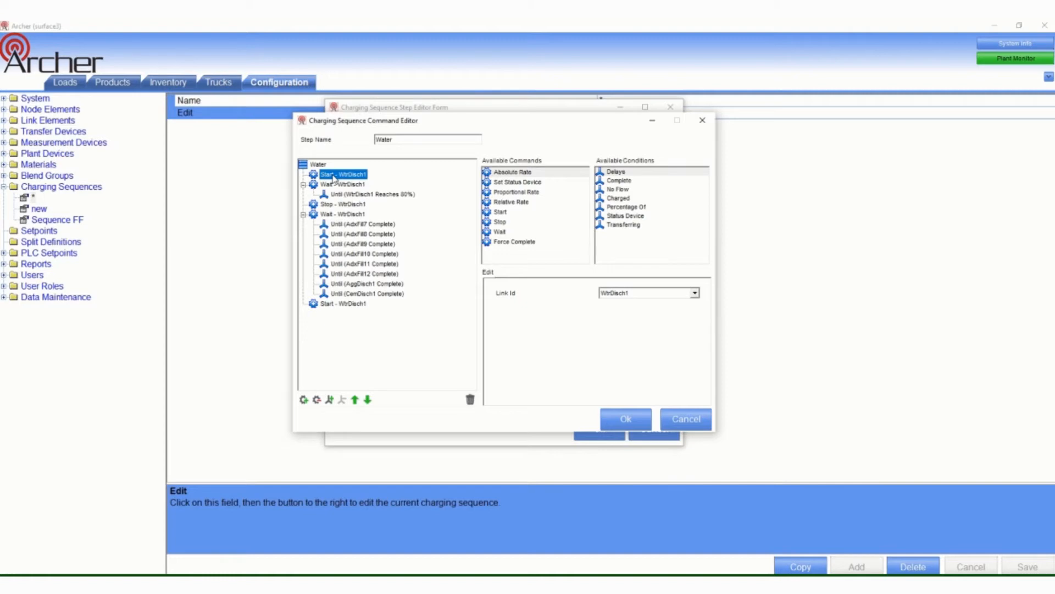
left_click(344, 184)
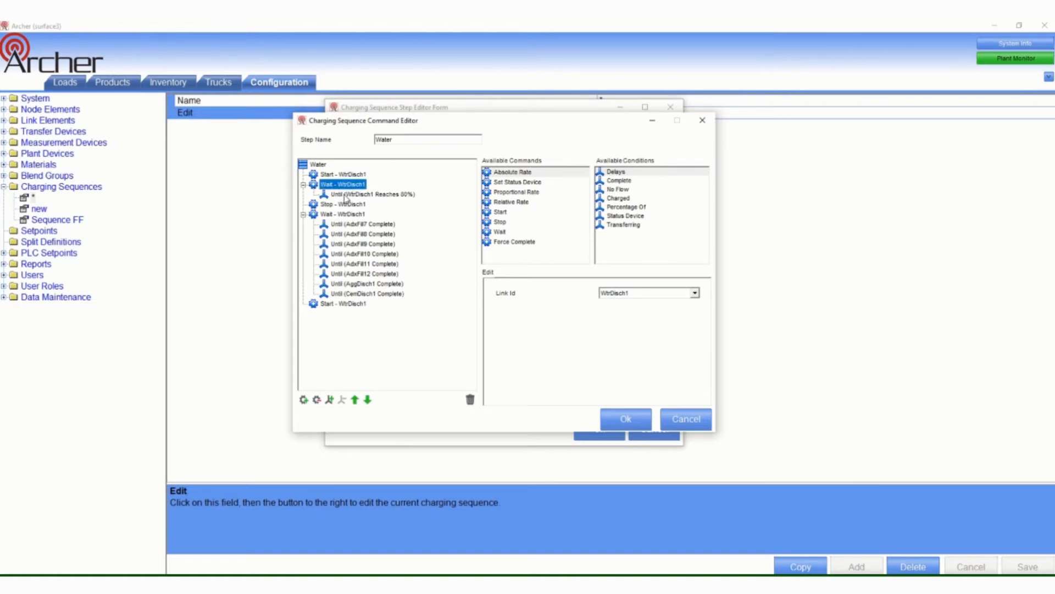
left_click(343, 203)
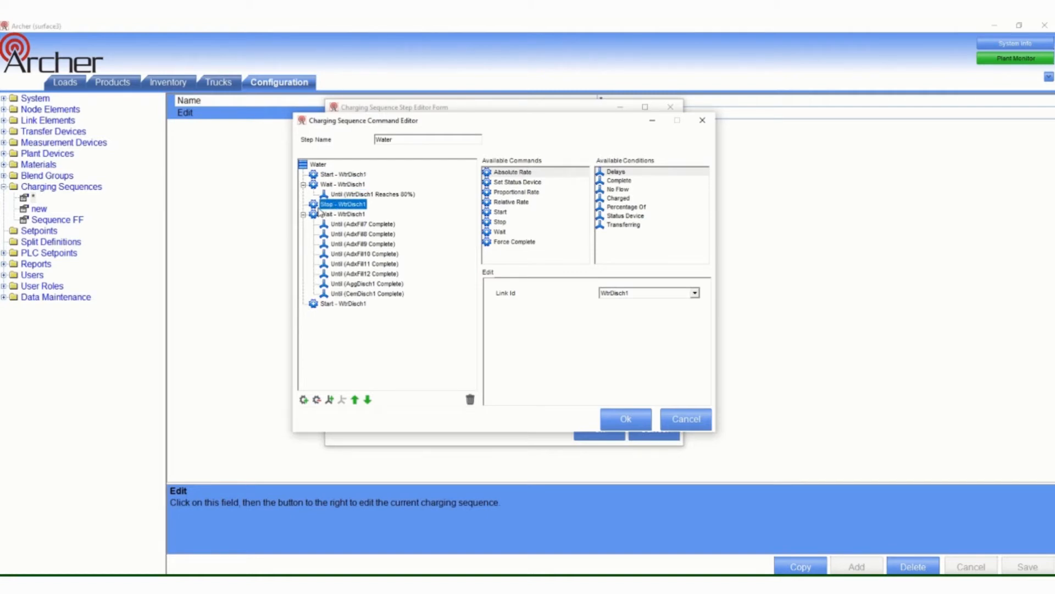
left_click(345, 195)
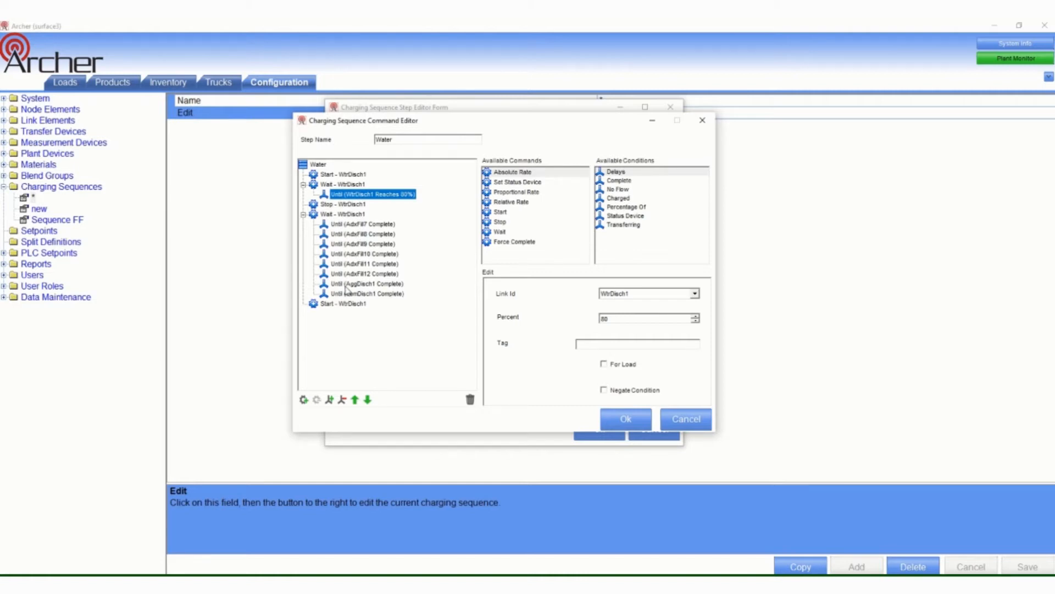
left_click(346, 303)
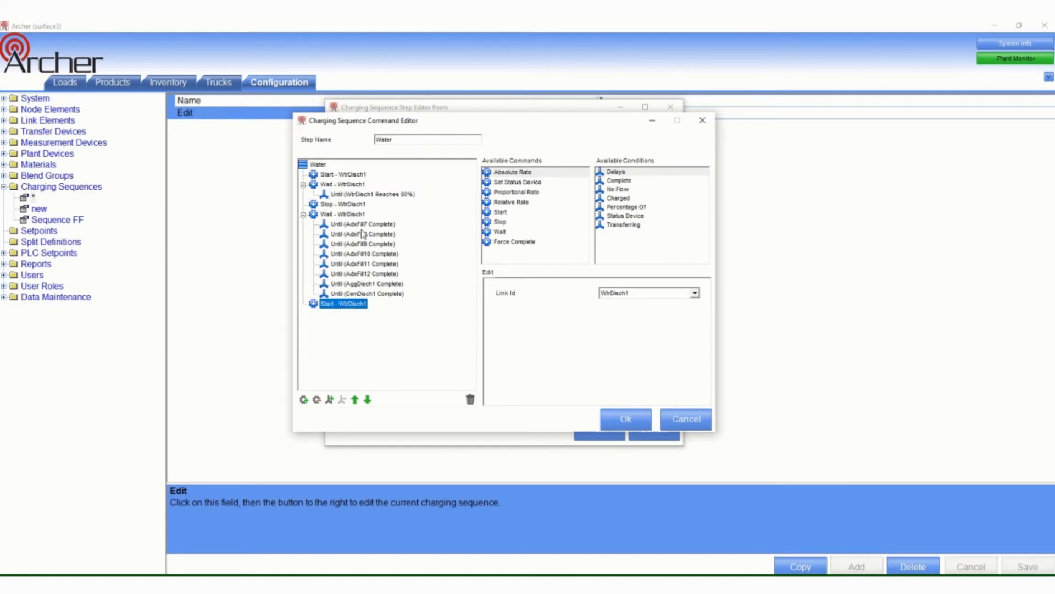
left_click(364, 196)
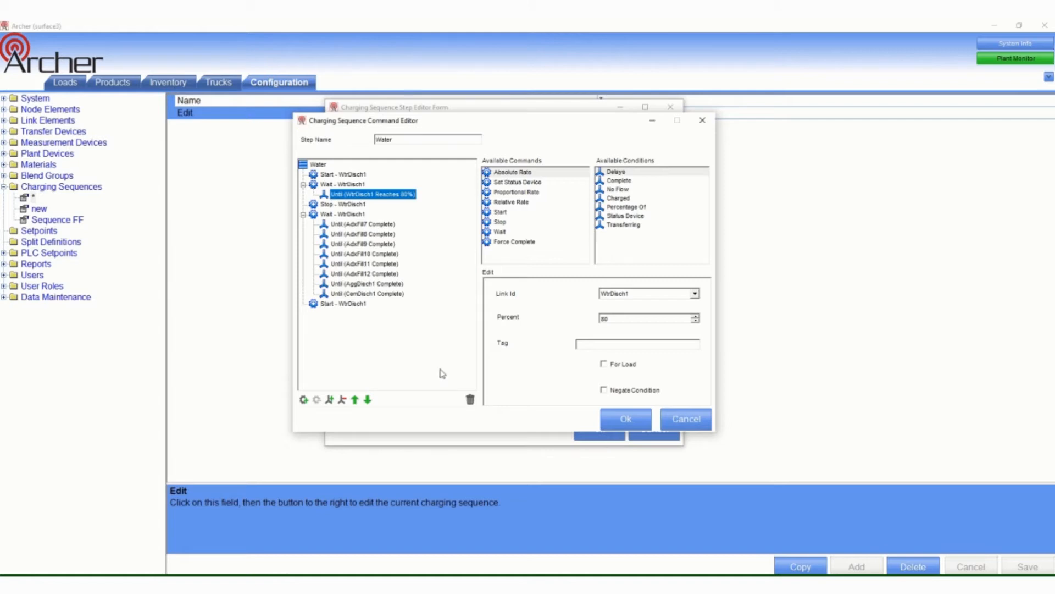
left_click(607, 417)
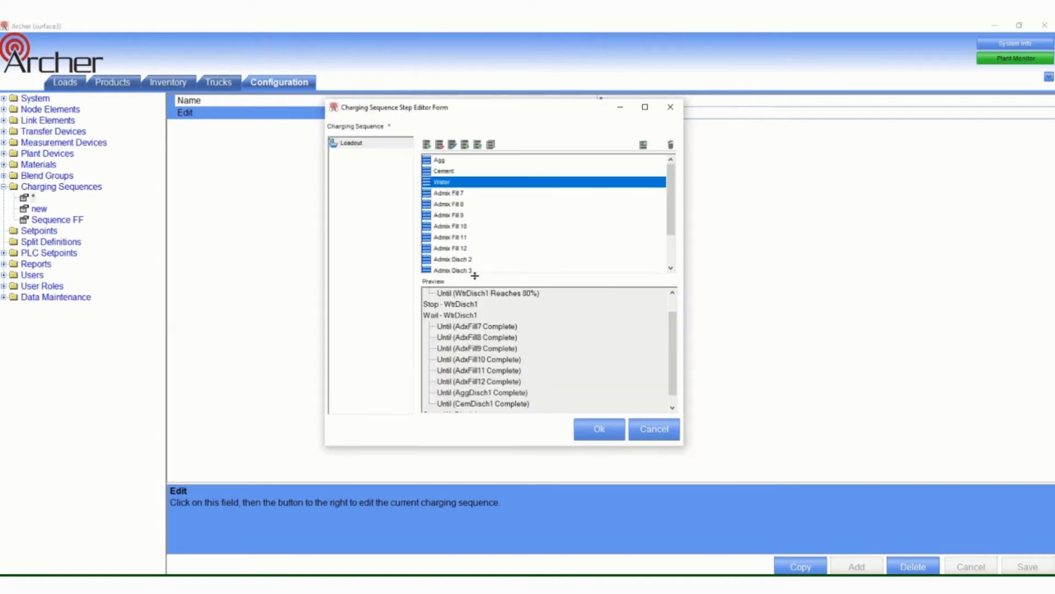
Open the Agg step in the command editor and examine its Wait - AggDisch1 command and the CemDisch1 Charged condition
double_click(444, 161)
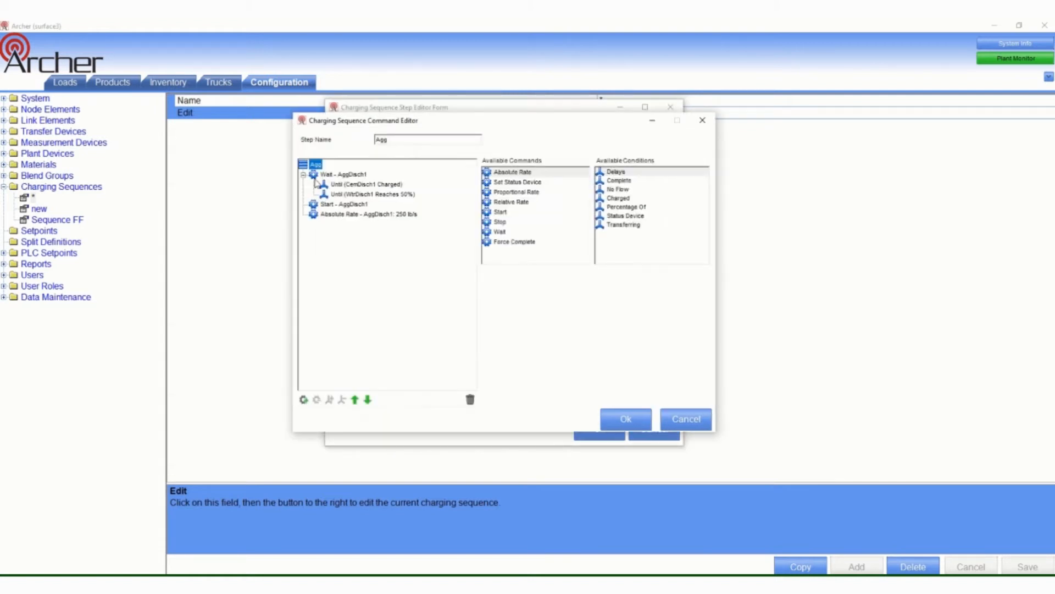
left_click(316, 175)
left_click(487, 172)
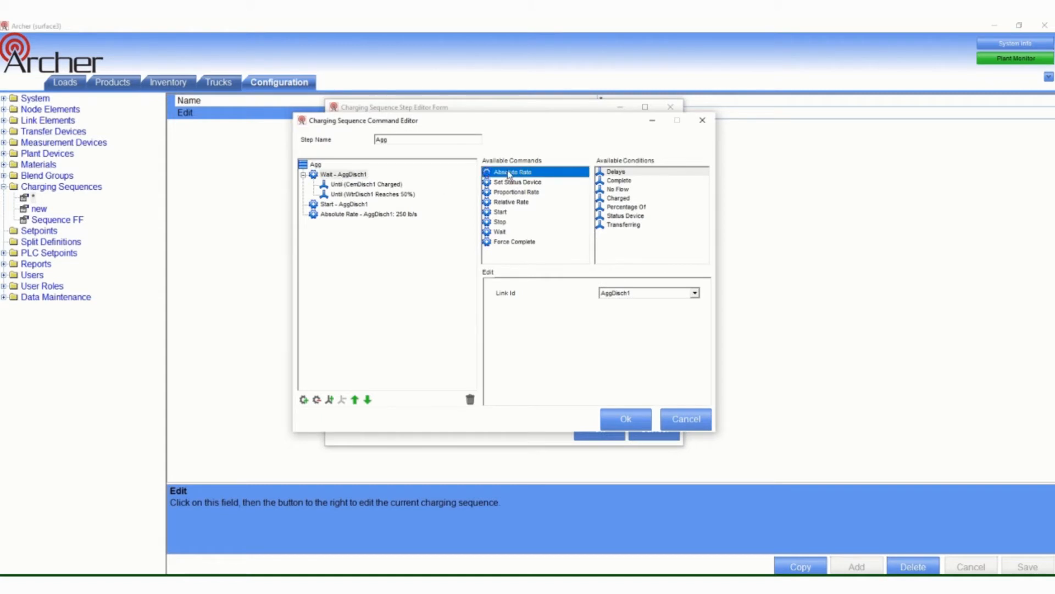
left_click(365, 184)
left_click(362, 176)
left_click(351, 175)
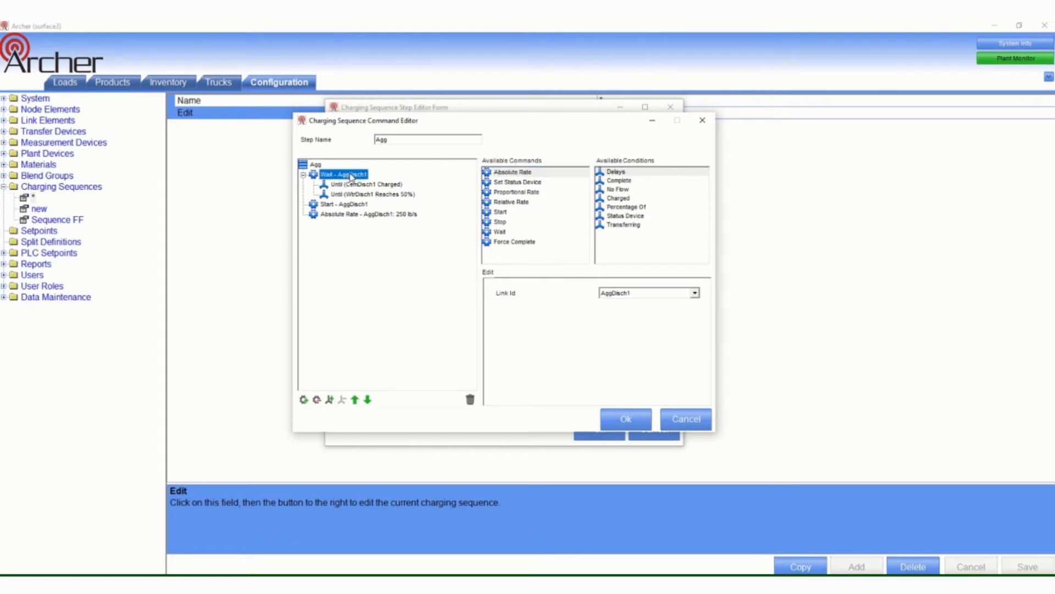
left_click(348, 185)
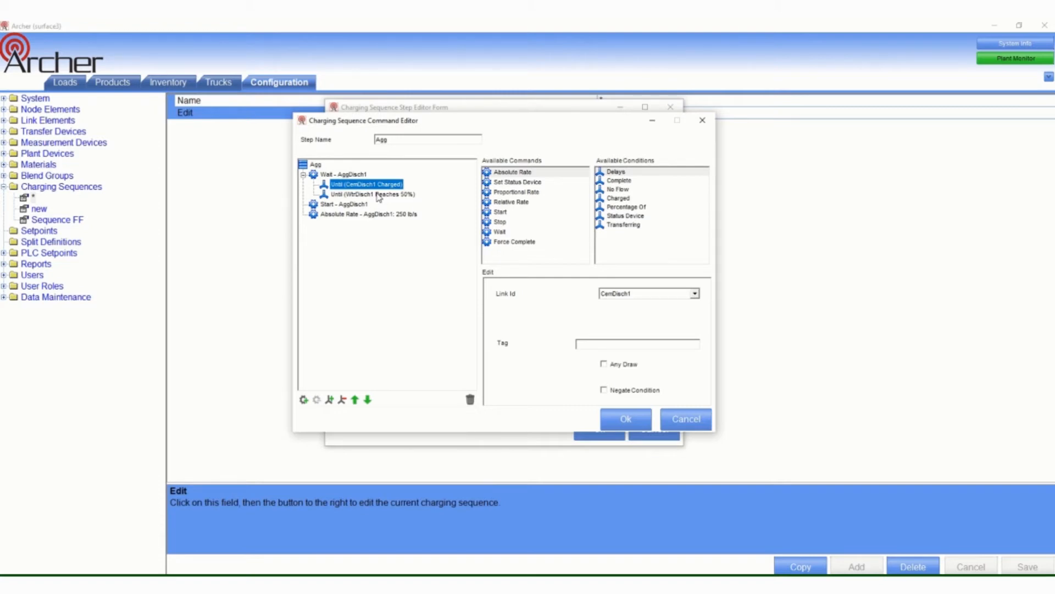
Add a Delays condition to Wait - AggDisch1, placed above the WtrDisch1 condition, and delete it again
left_click_drag(605, 172, 369, 196)
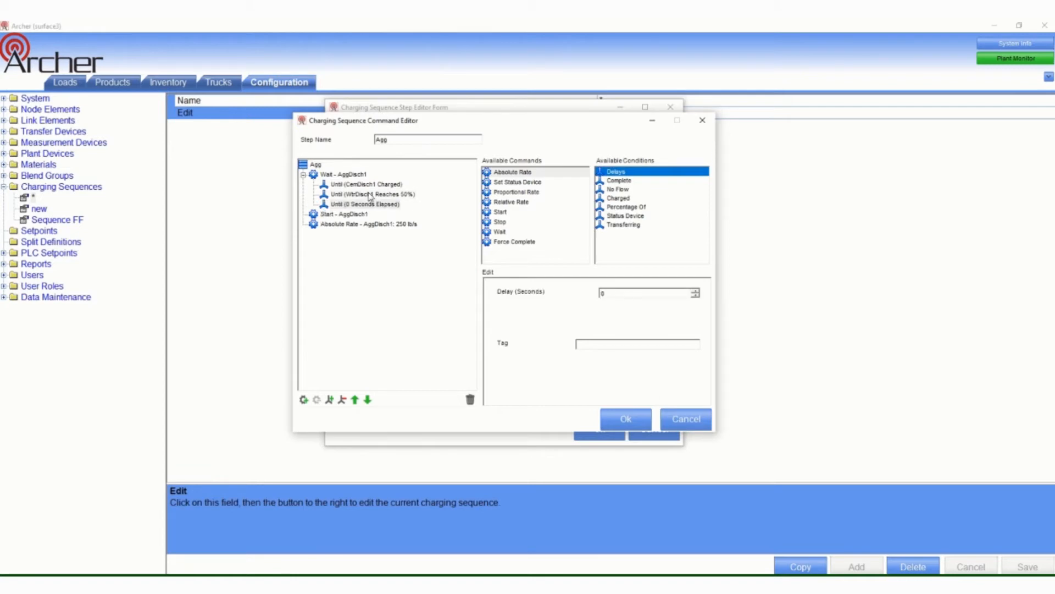
left_click(359, 206)
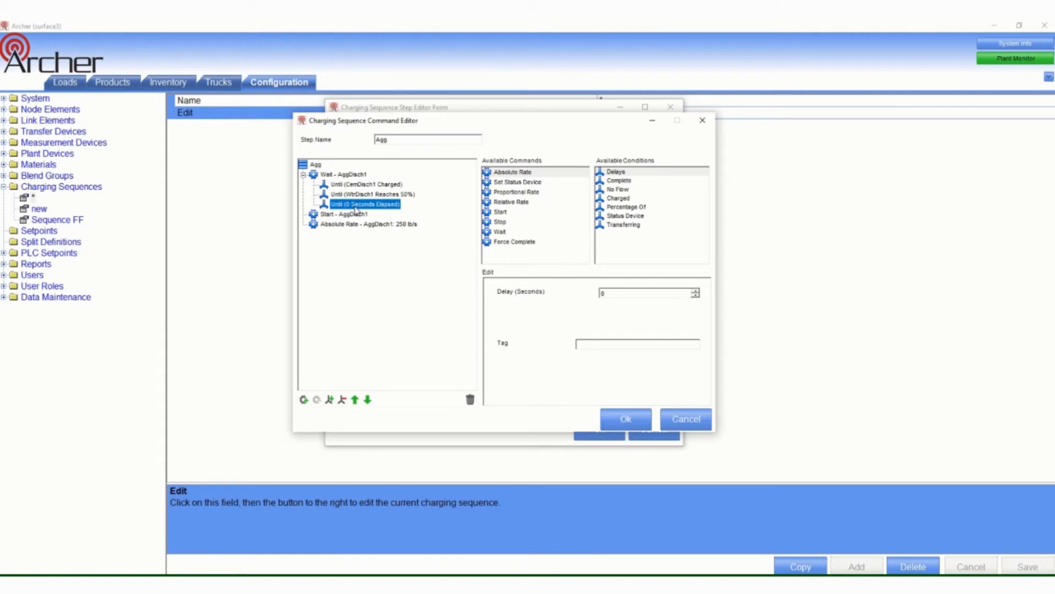
left_click_drag(355, 207, 356, 196)
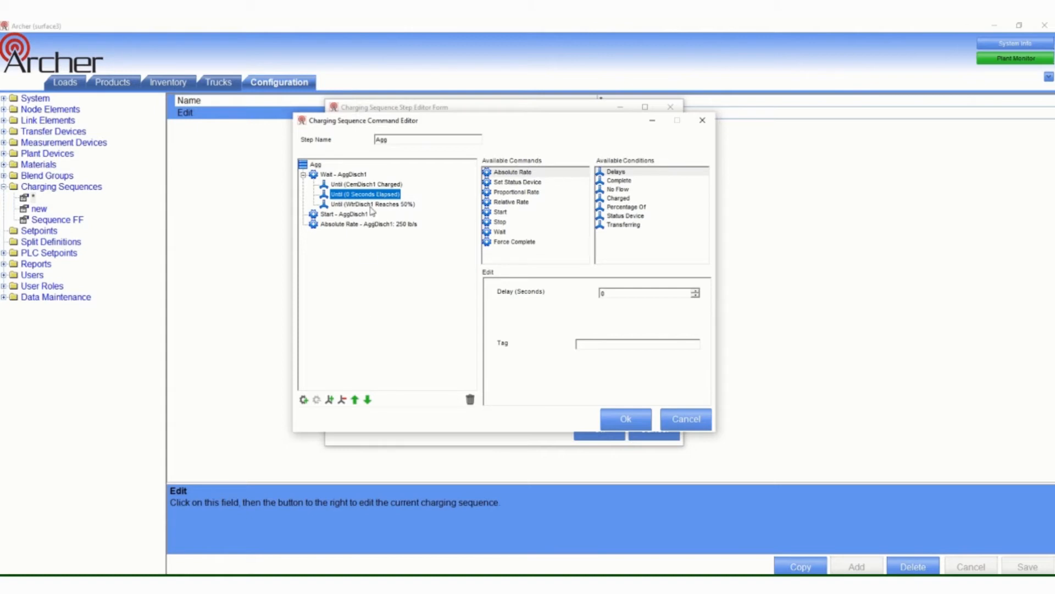
left_click(379, 224)
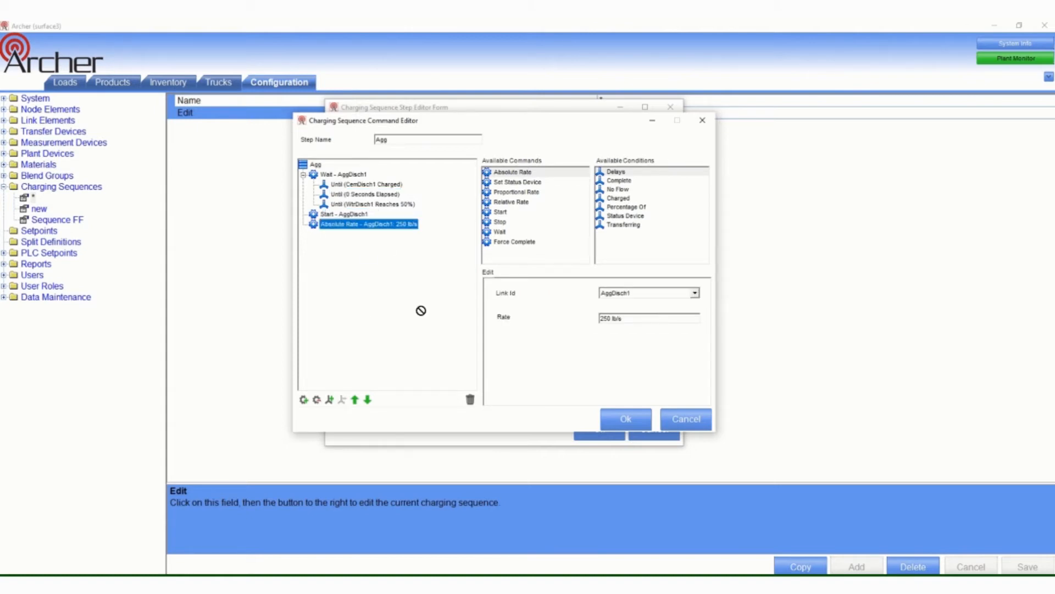
left_click(468, 402)
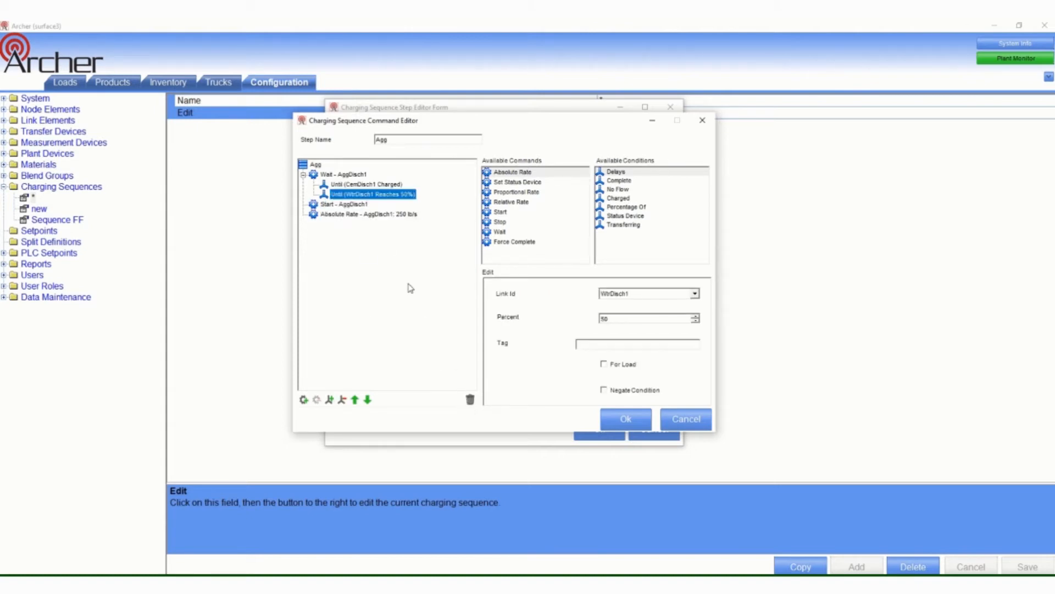
Add a new command between the Wait and Start commands of the Agg step and remove it again
left_click(369, 185)
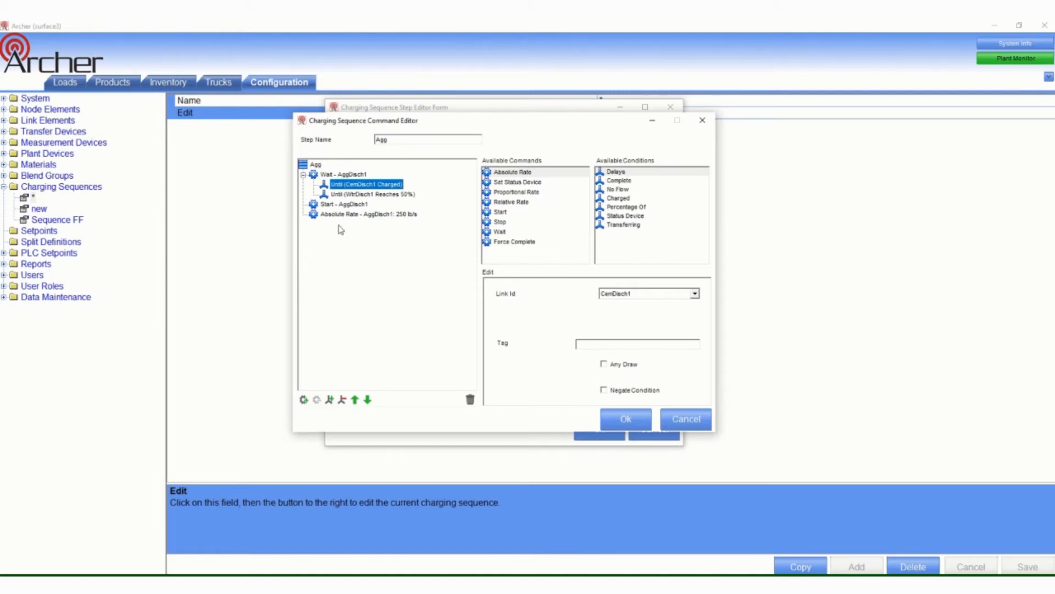
left_click(304, 399)
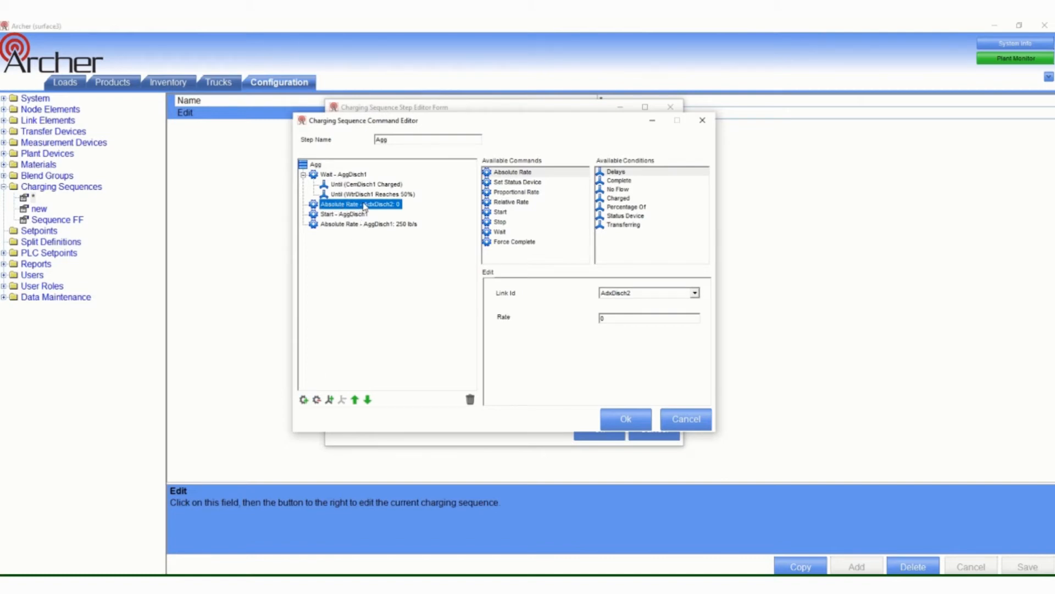
left_click(316, 399)
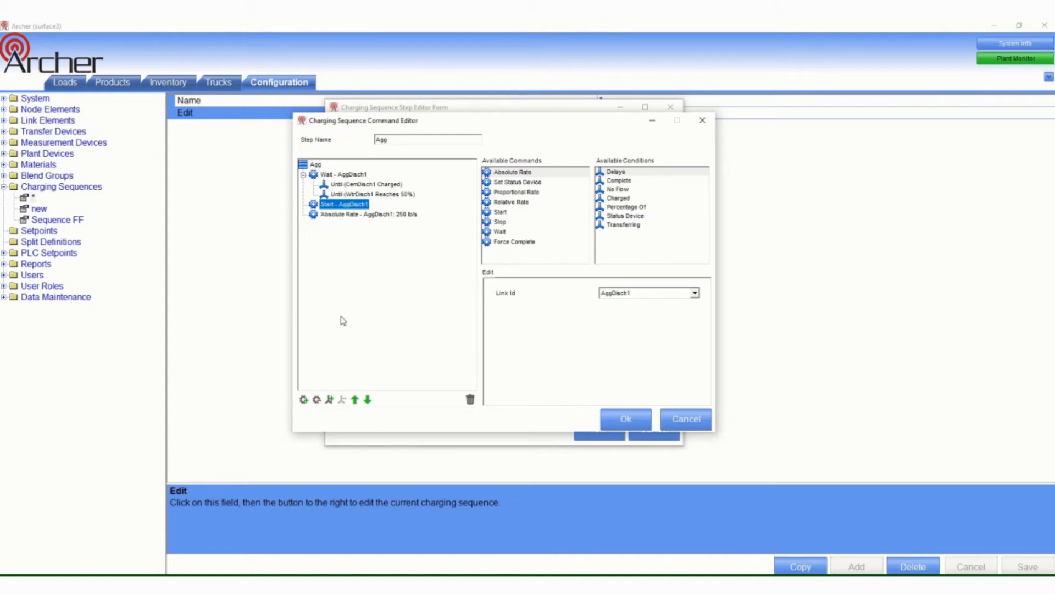
Add and remove a condition on Start - AggDisch1, and move that command above Wait - AggDisch1 and back
left_click(329, 399)
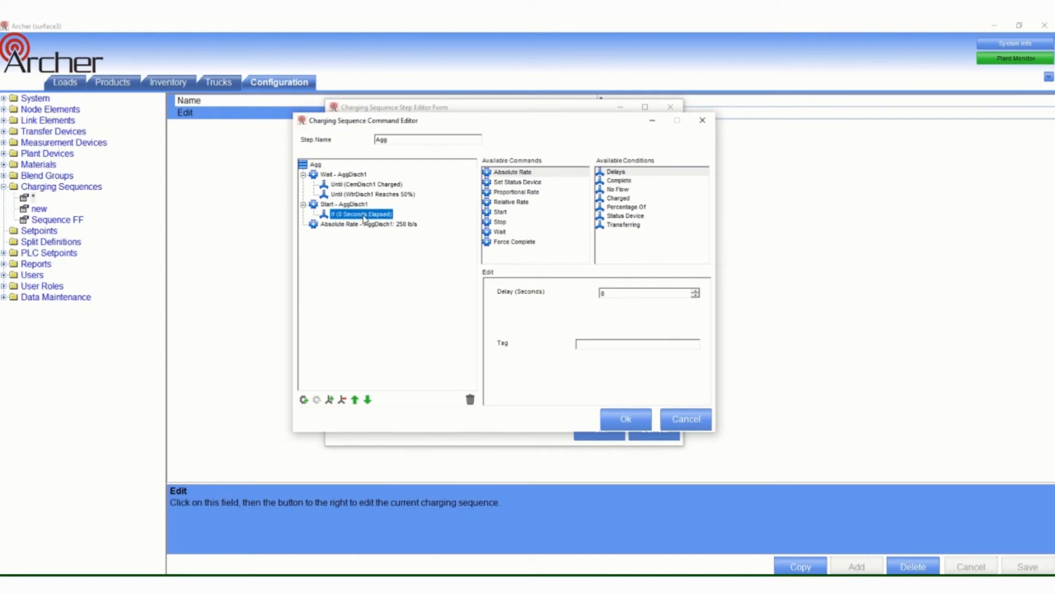
left_click(343, 400)
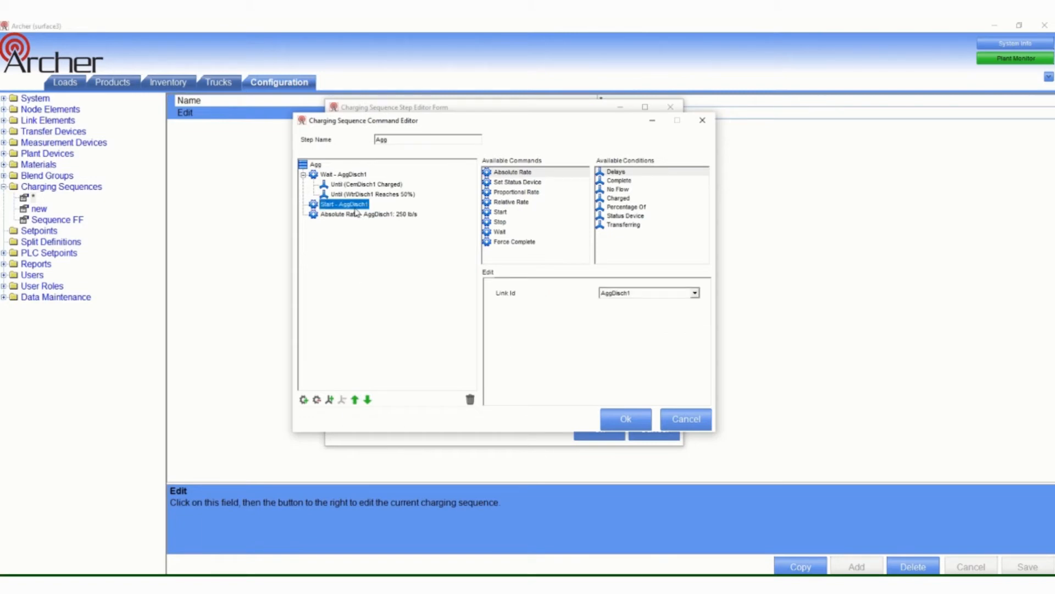
left_click(355, 400)
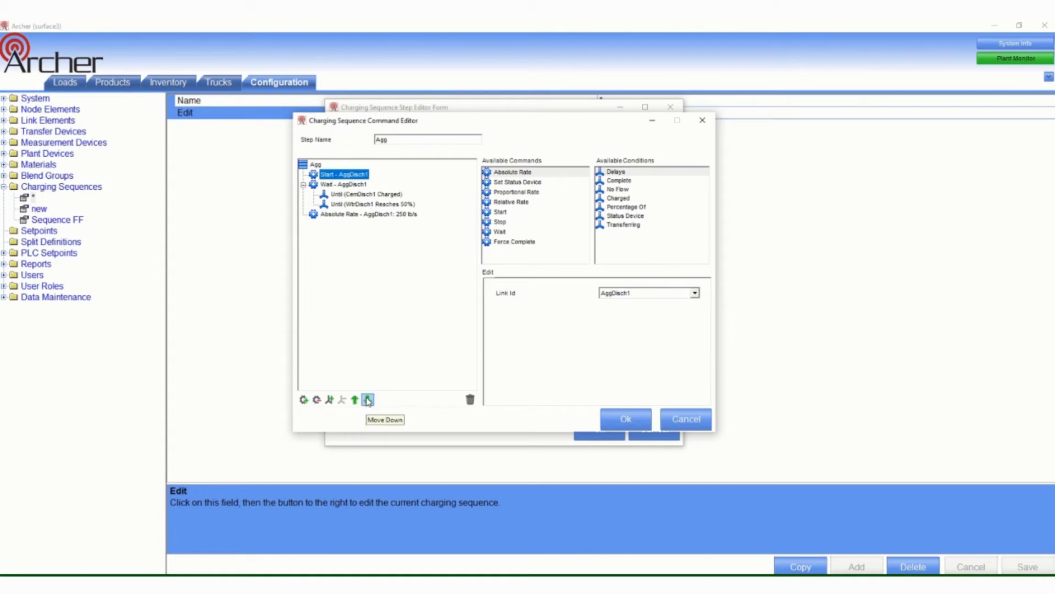
left_click(367, 399)
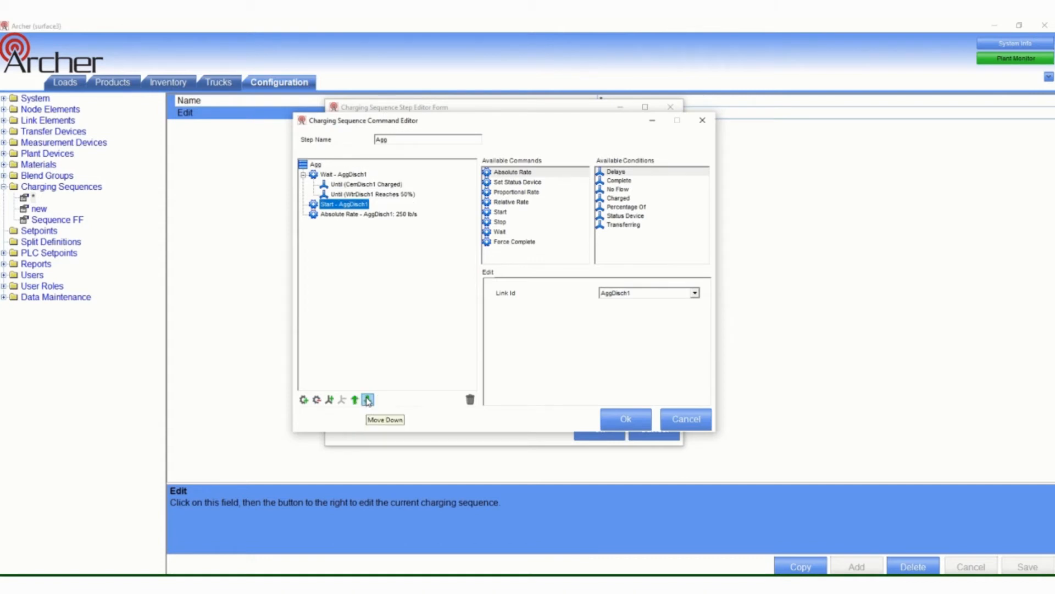
Delete the Absolute Rate - AggDisch1 command from the Agg step
left_click(342, 214)
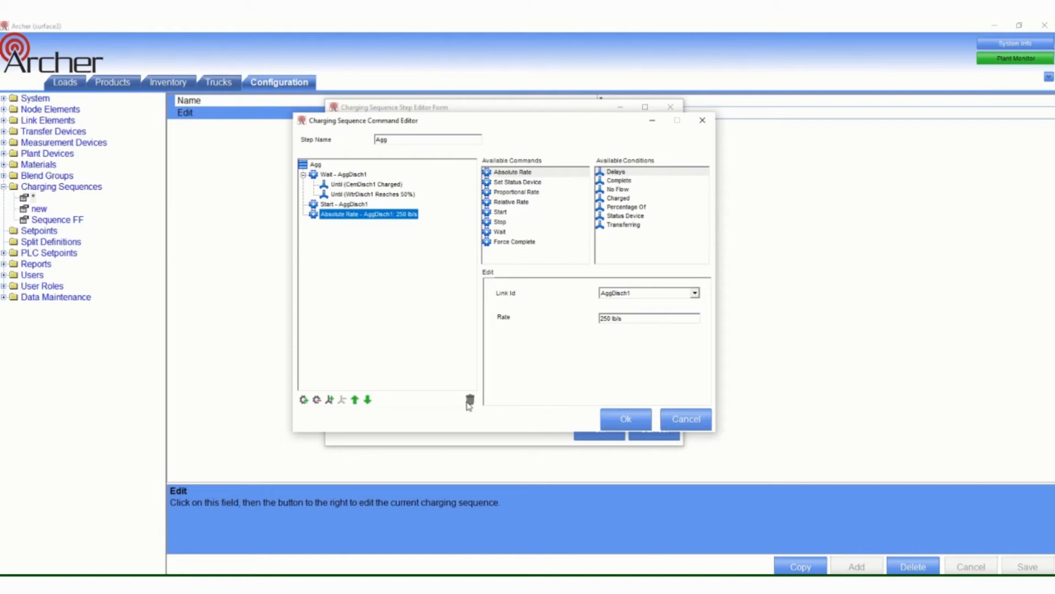
left_click(469, 401)
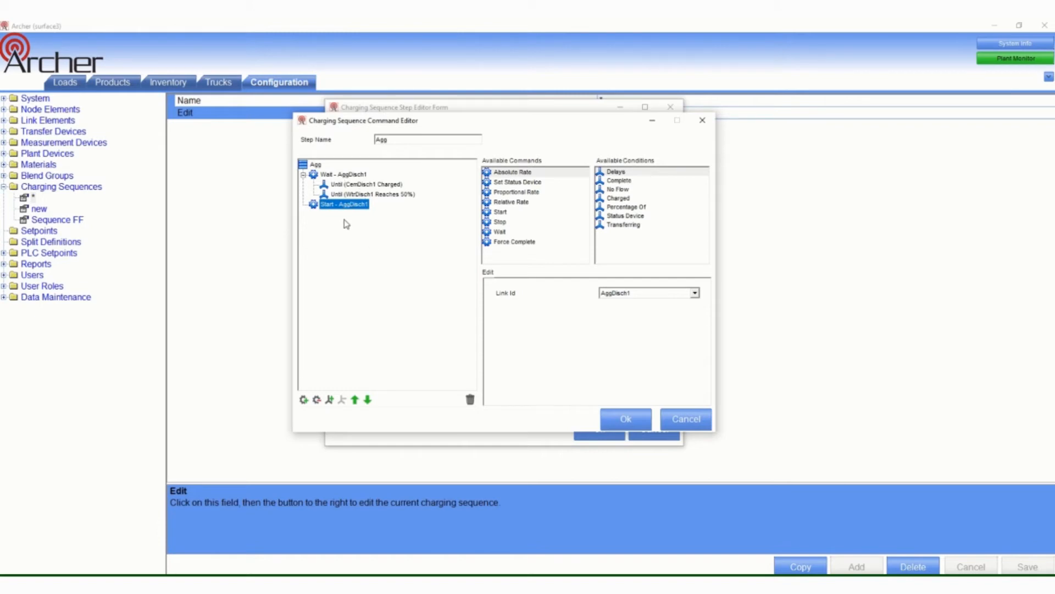
Inspect the percent and Link Id settings of the WtrDisch1 percentage condition, keeping WtrDisch1 as the link
left_click(379, 194)
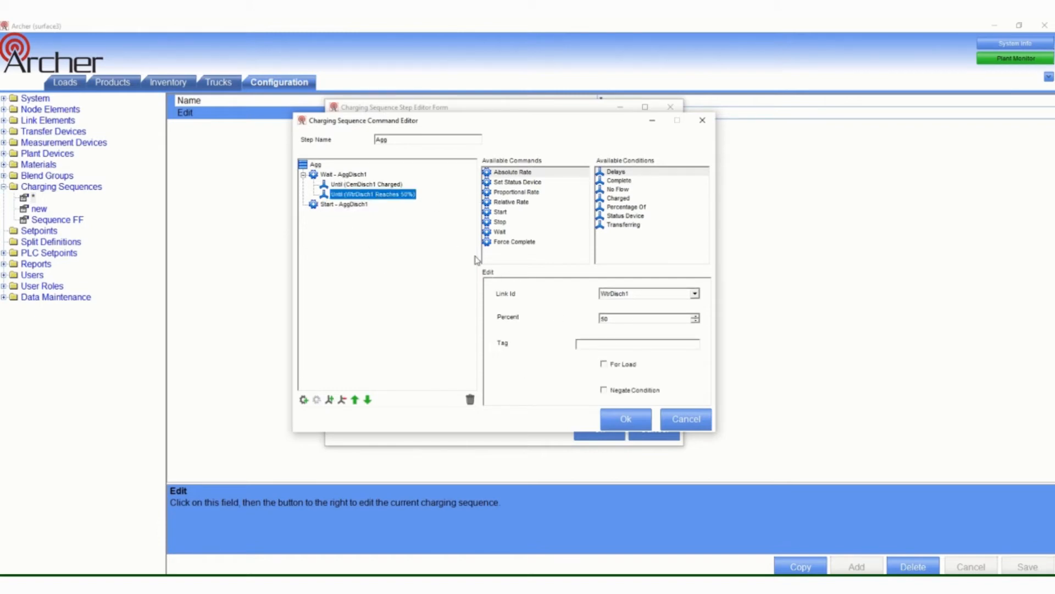
left_click(638, 319)
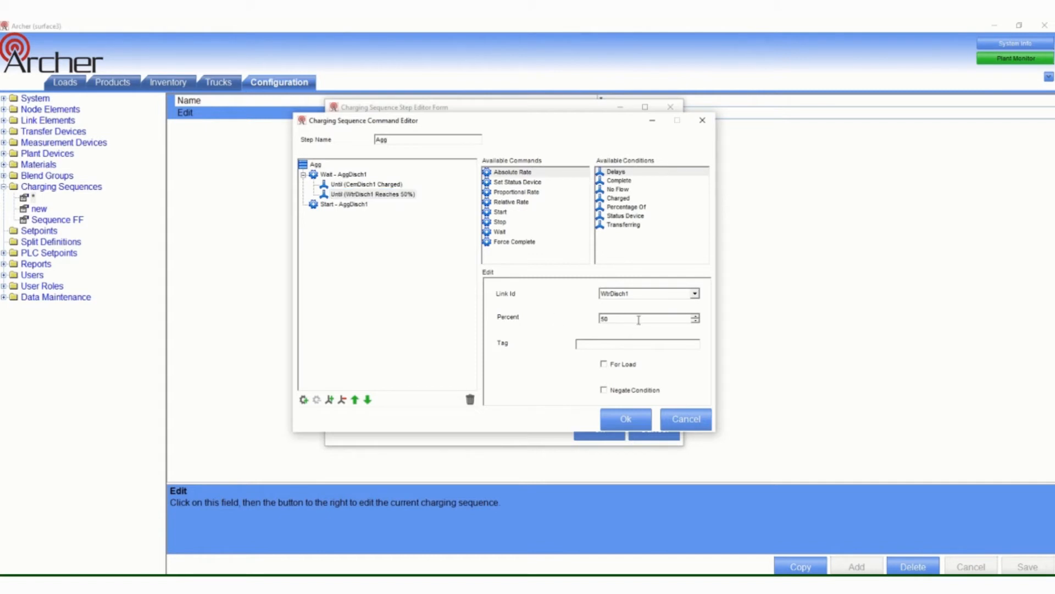
left_click_drag(639, 320, 601, 318)
left_click(641, 295)
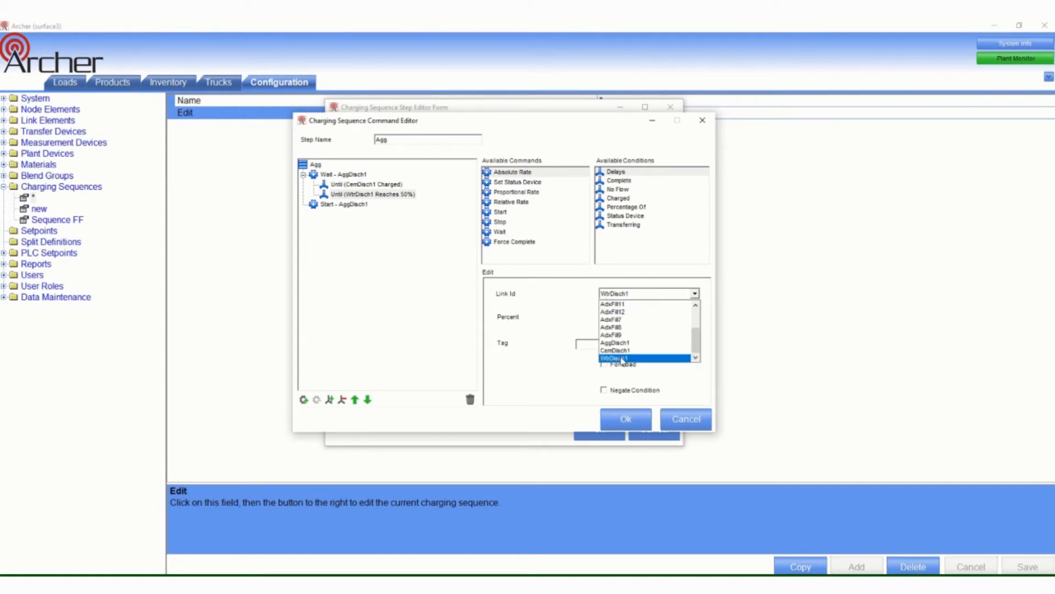
left_click(623, 358)
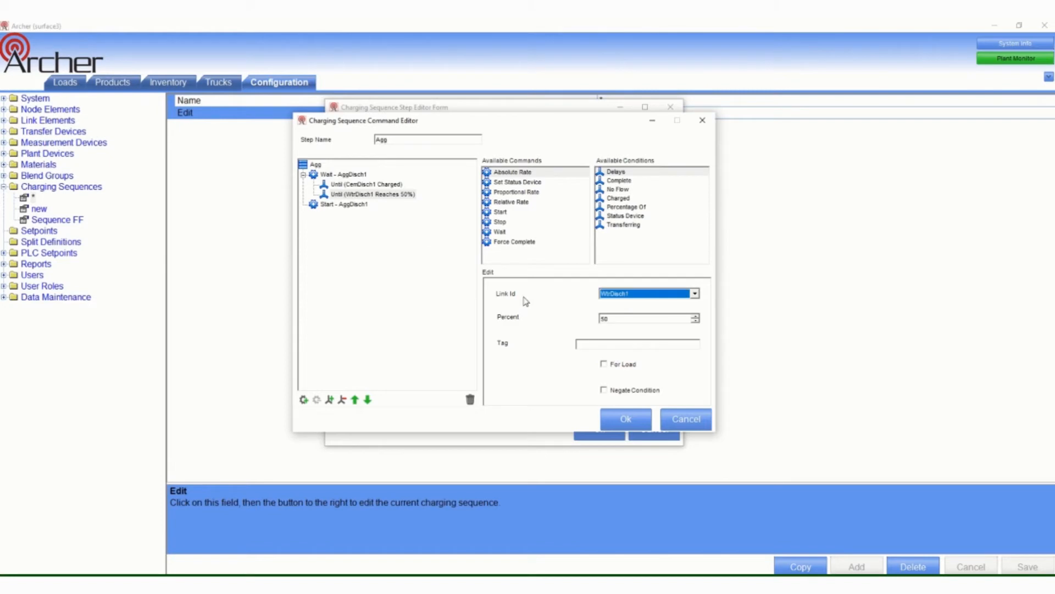
Examine the available conditions and commands, including Delays and Absolute Rate, alongside the Agg step's WtrDisch1 condition and Start command
left_click(613, 174)
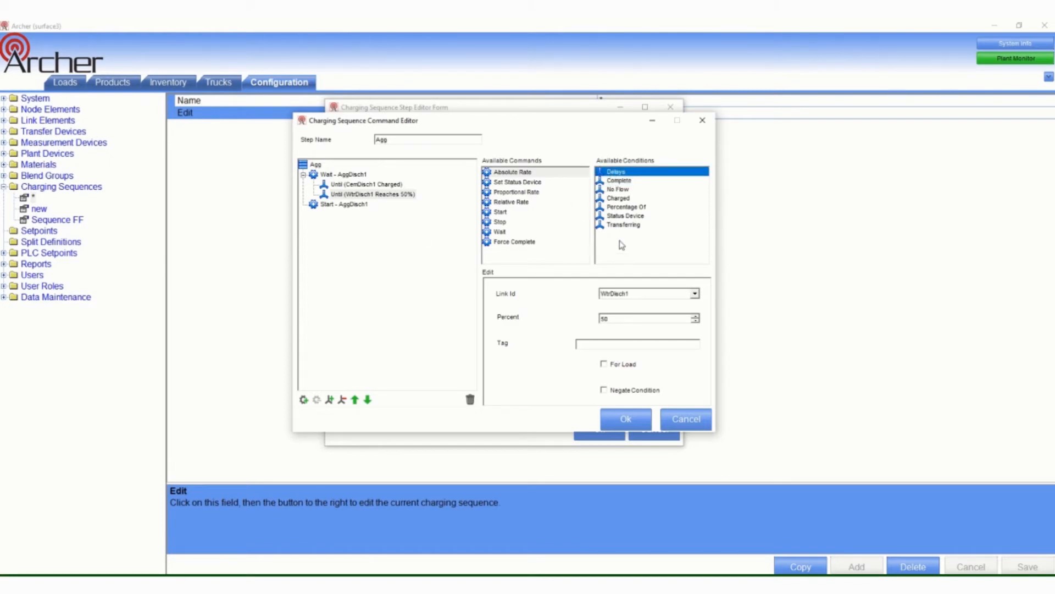
left_click(384, 197)
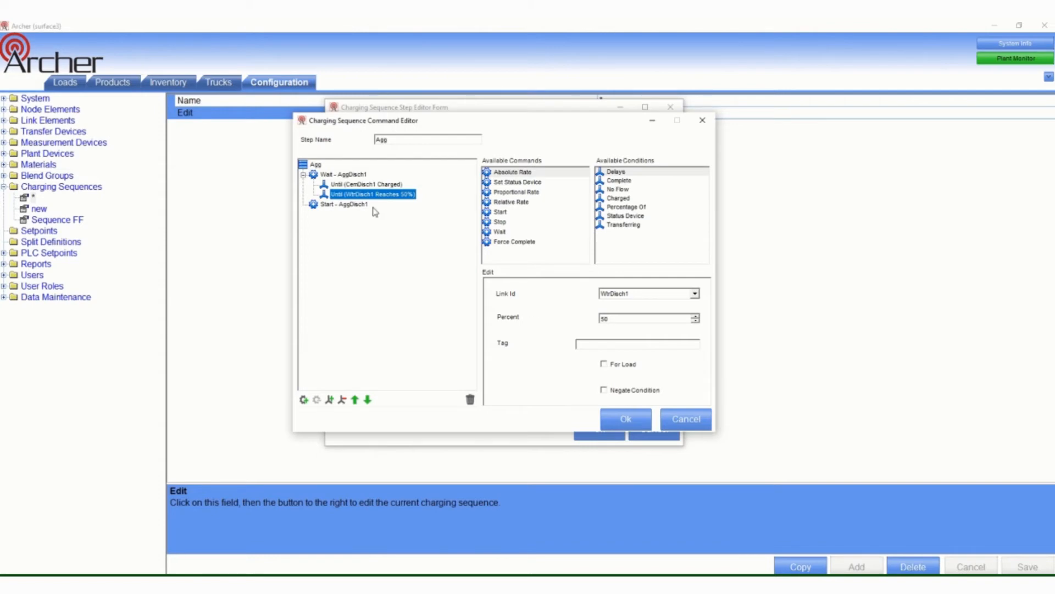
left_click(496, 183)
left_click(498, 172)
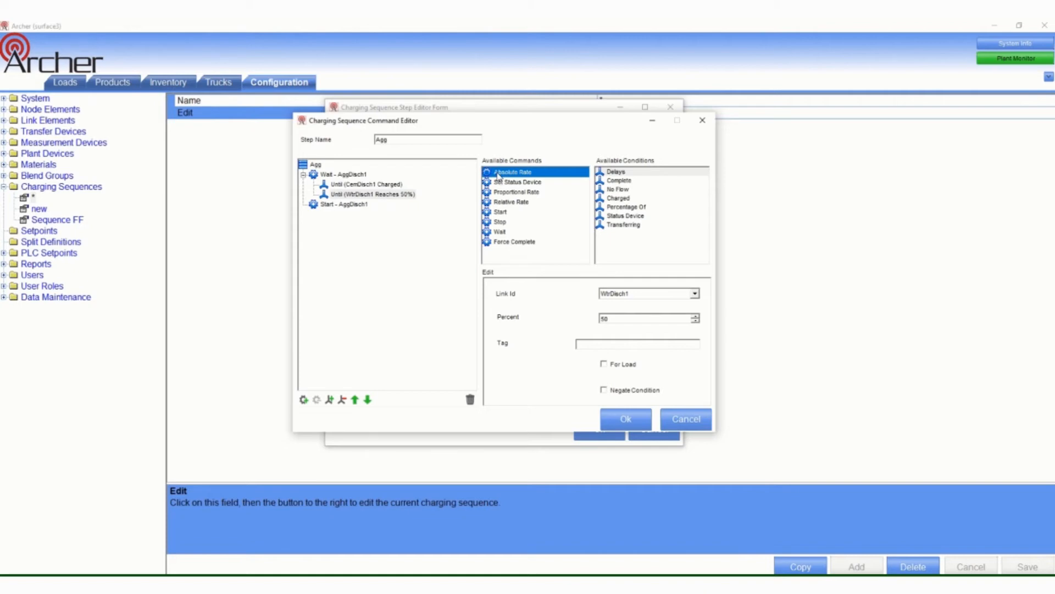
left_click(347, 204)
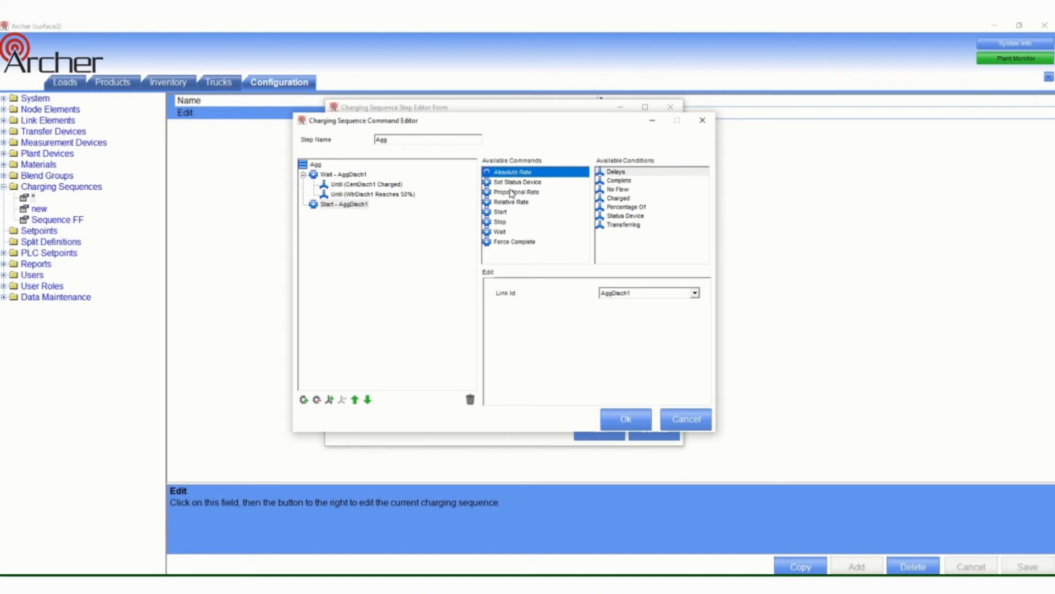
Add a Proportional Rate command and a Relative Rate command to the Agg step below Start - AggDisch1
left_click_drag(511, 194, 320, 213)
left_click(348, 219)
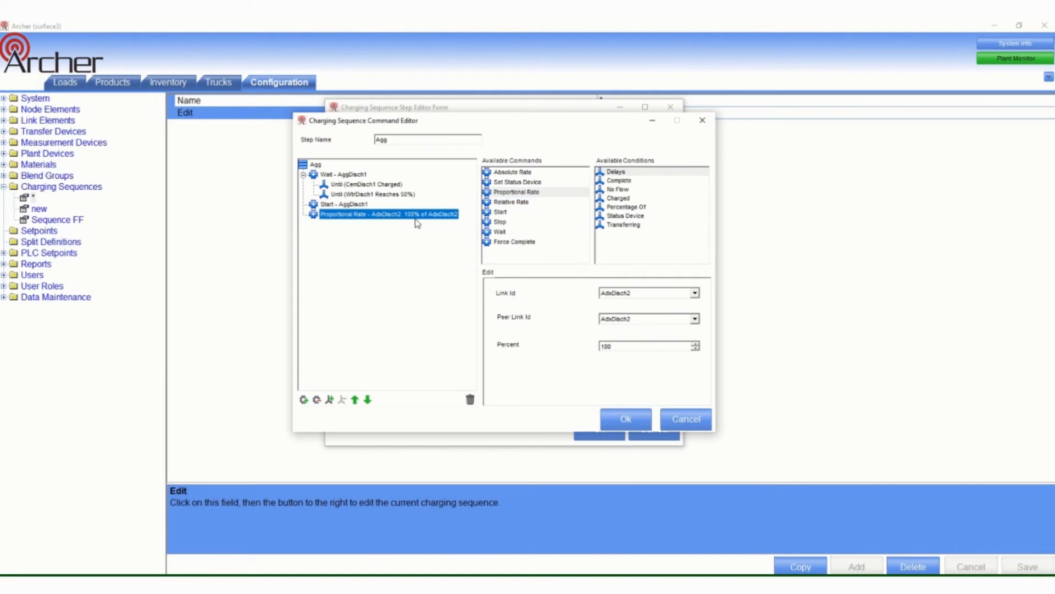
left_click(507, 202)
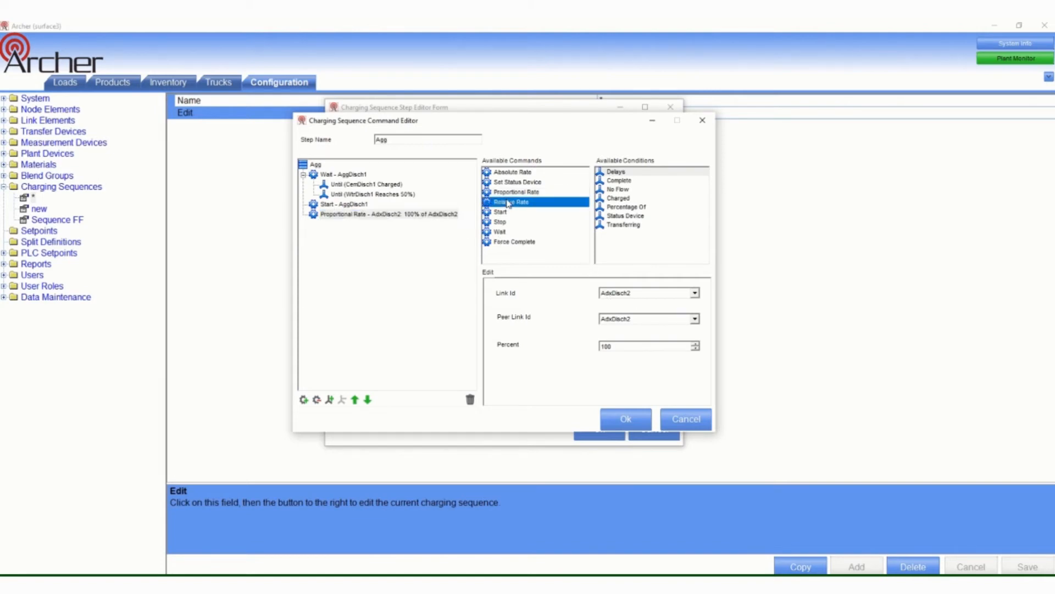
left_click_drag(506, 208, 328, 223)
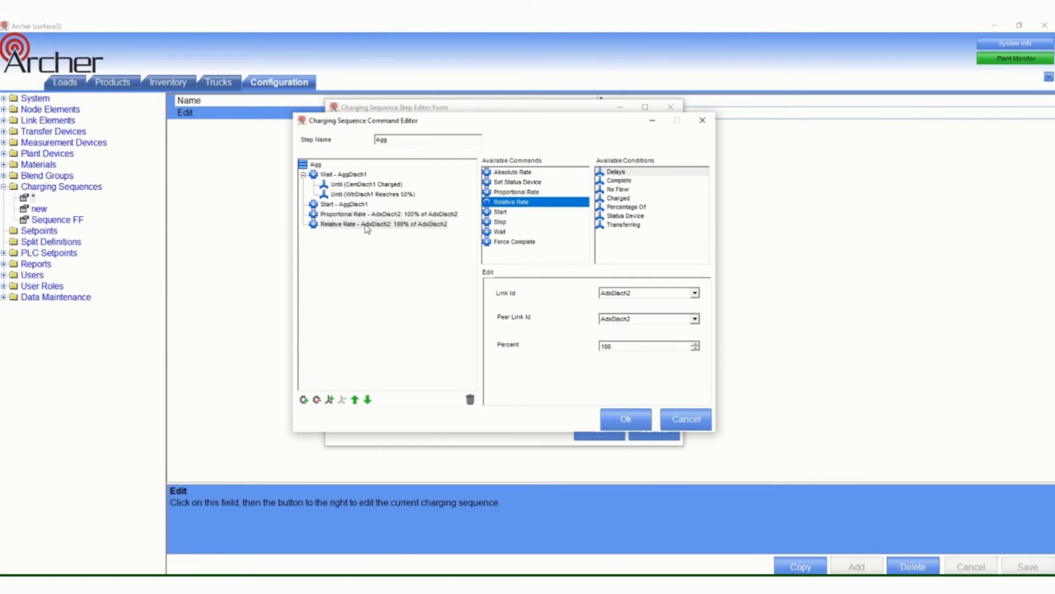
left_click(367, 228)
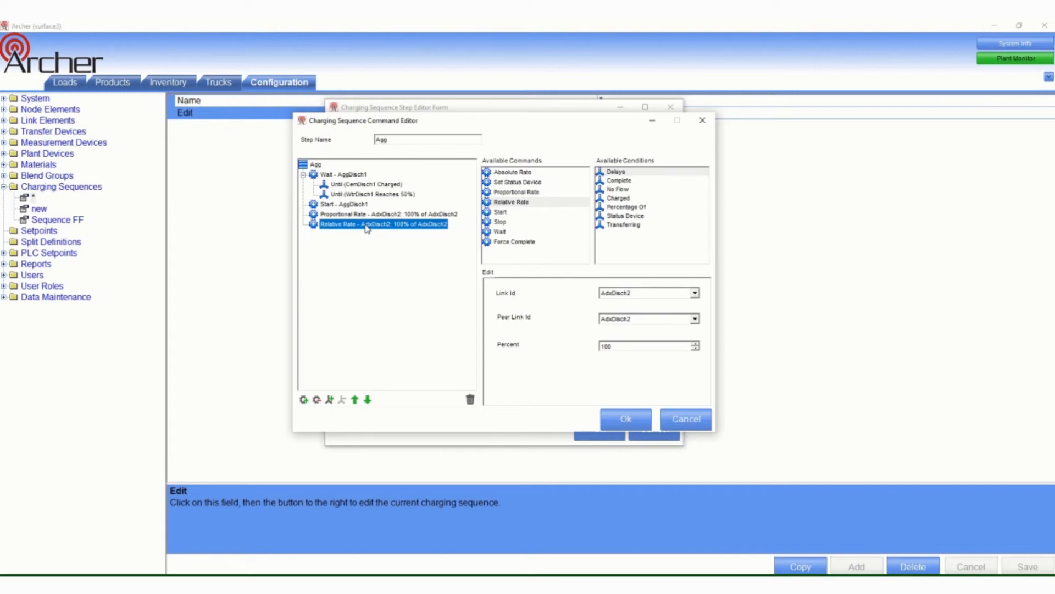
Add Start, Stop and Wait commands to the end of the Agg step, below the Relative Rate command
left_click(497, 213)
left_click_drag(500, 215, 332, 229)
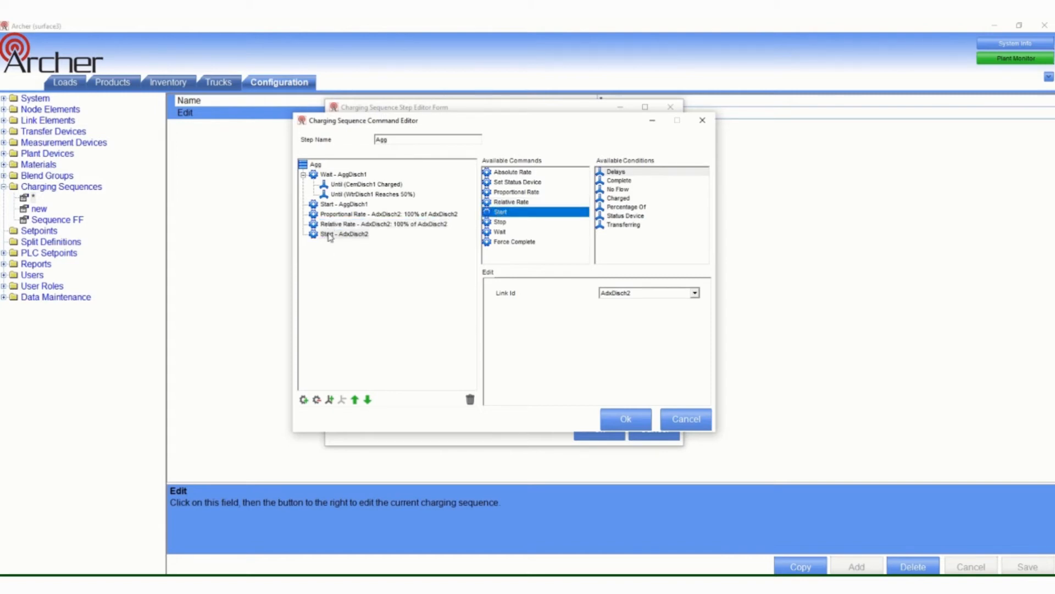
left_click(329, 235)
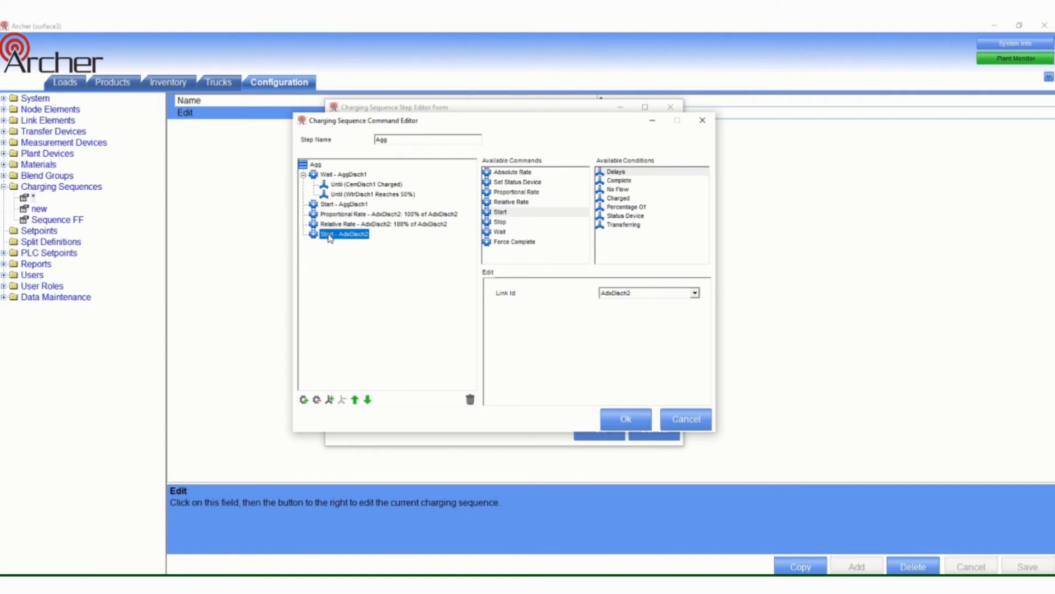
left_click_drag(510, 225, 349, 234)
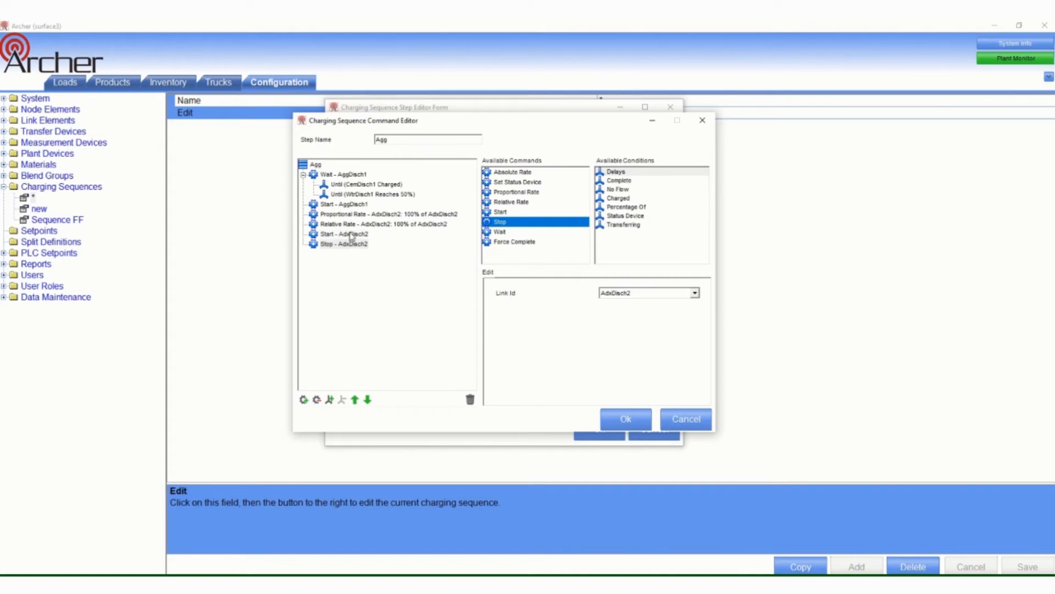
left_click(339, 246)
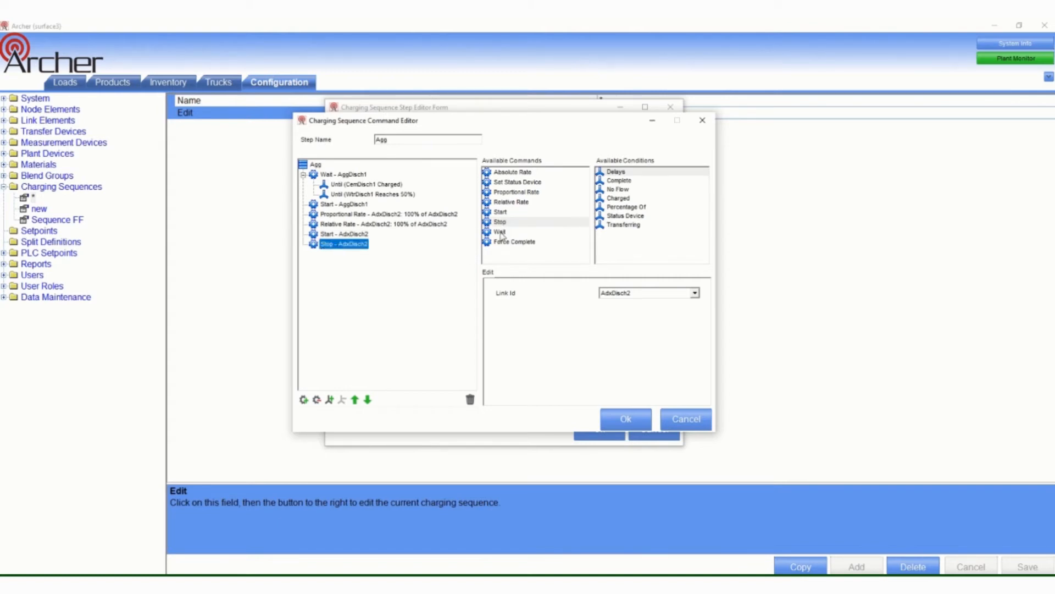
left_click_drag(501, 231, 320, 250)
left_click(336, 257)
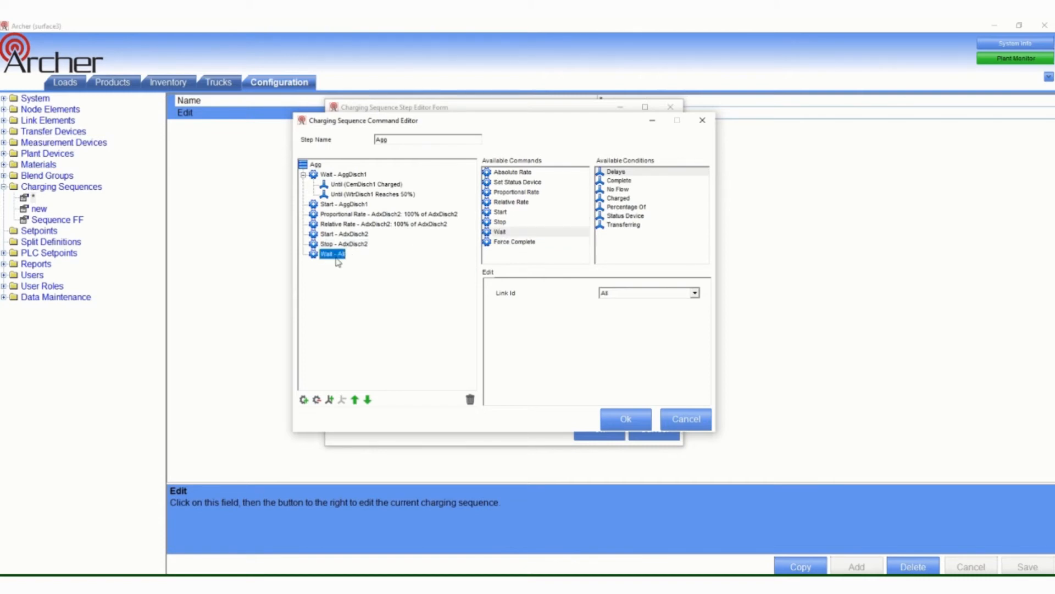
Add a Delays condition to the Stop - AdxDisch2 command and set its delay to 4 seconds
left_click(615, 175)
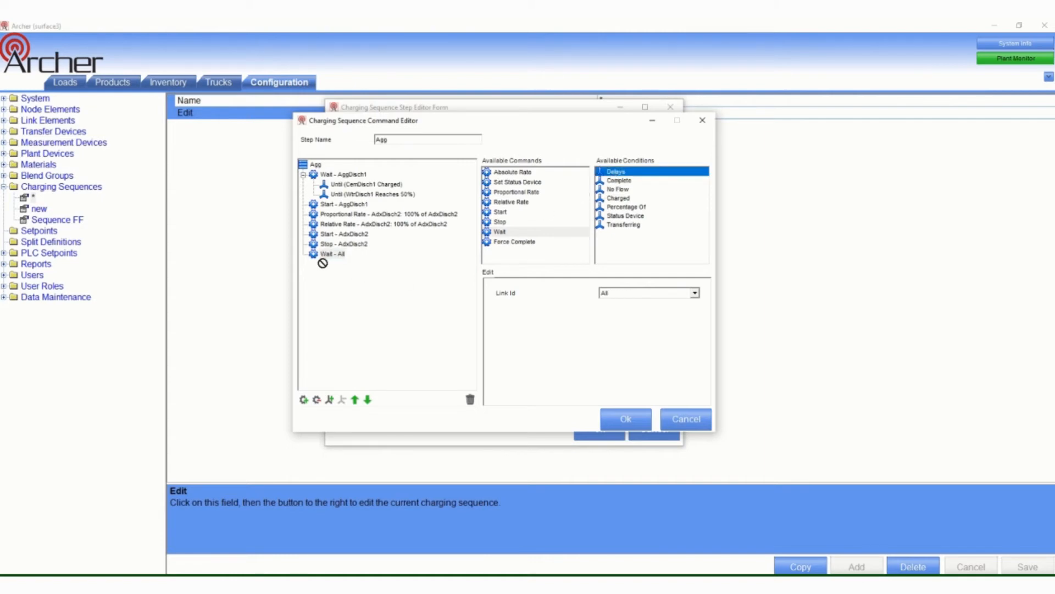
left_click(324, 245)
left_click_drag(323, 248, 325, 247)
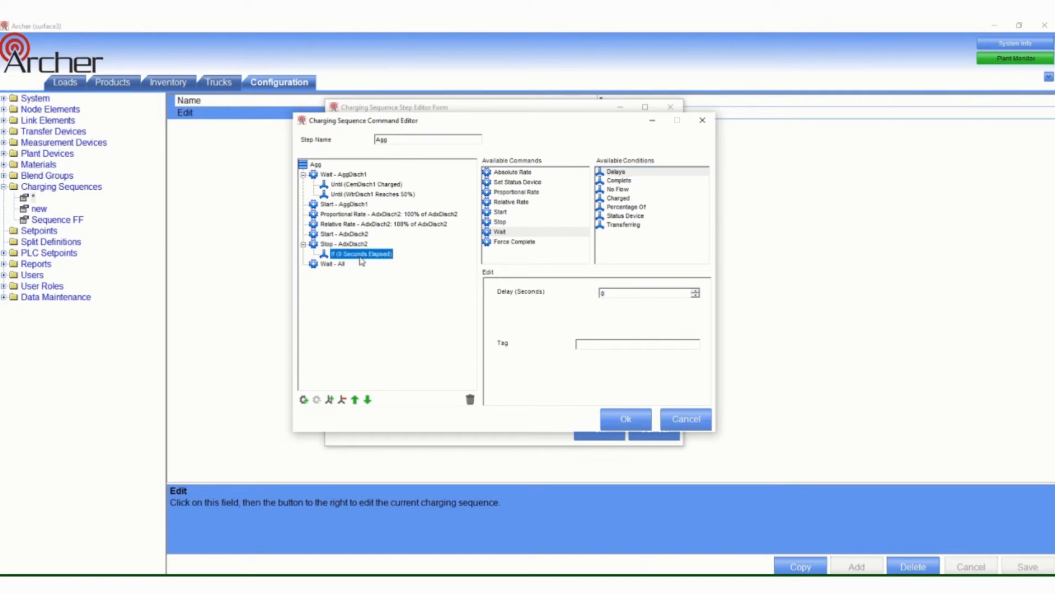
left_click(609, 295)
double_click(608, 294)
type("4")
Add Complete and Percentage Of conditions to Stop - AdxDisch2, and view the settings of the delay and percentage conditions
left_click_drag(620, 181, 347, 253)
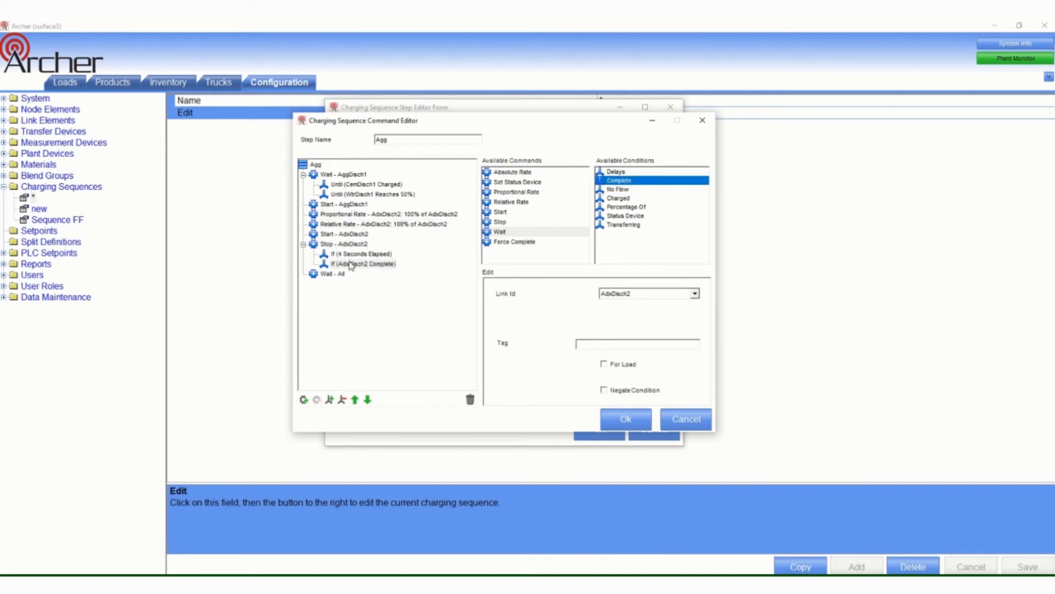
left_click(351, 265)
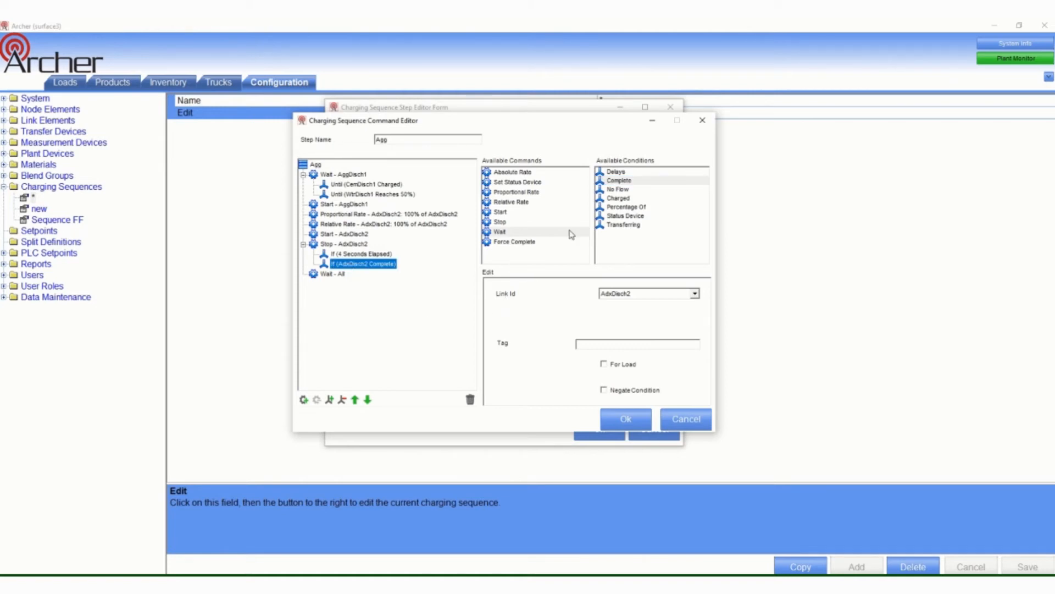
left_click_drag(619, 209, 340, 260)
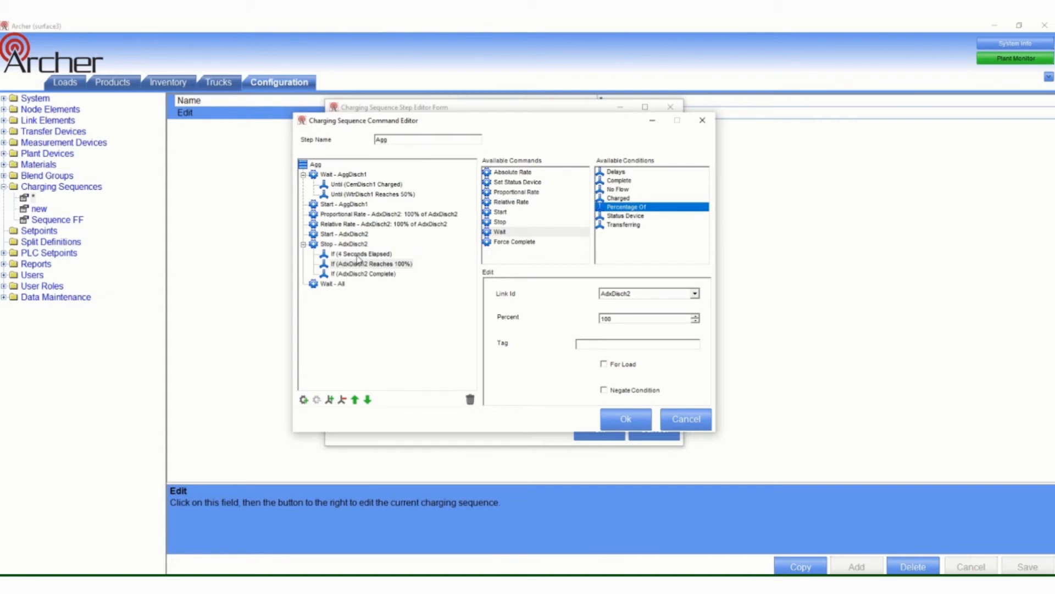
left_click(358, 254)
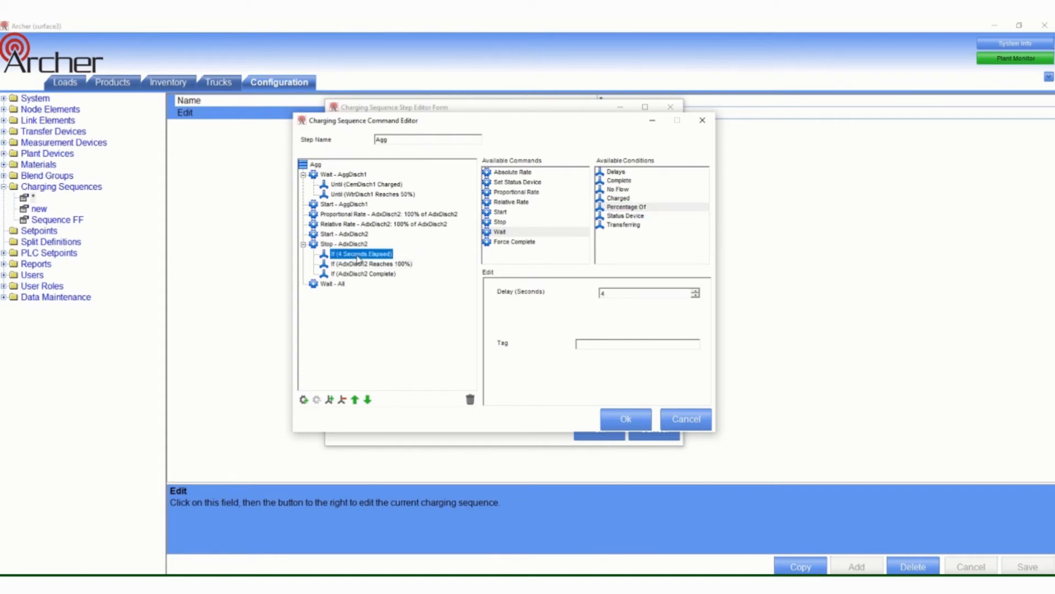
left_click(357, 264)
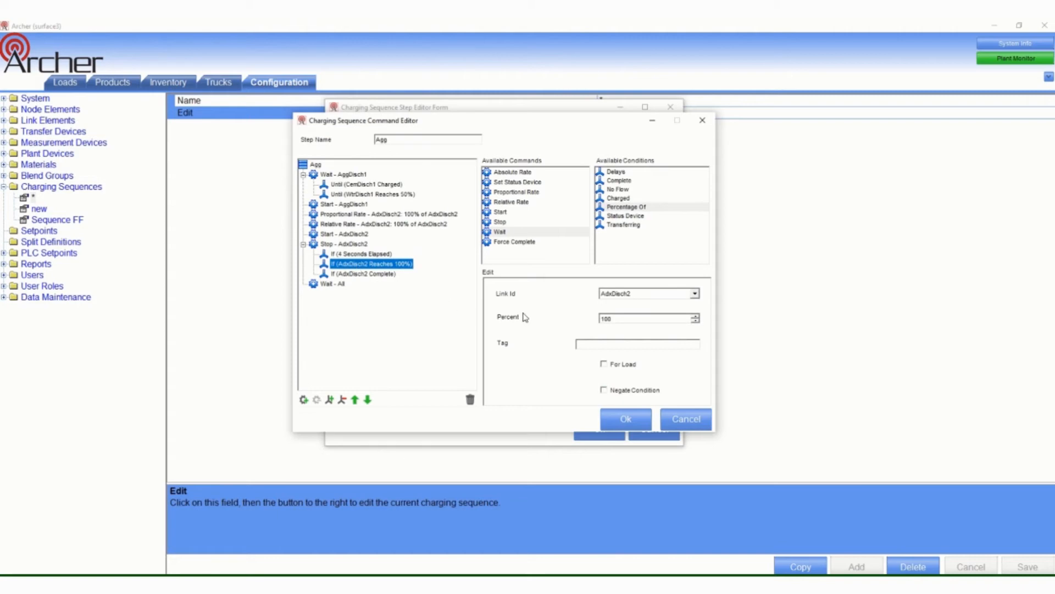
Add Status Device and Transferring conditions to the Stop - AdxDisch2 command
left_click(629, 216)
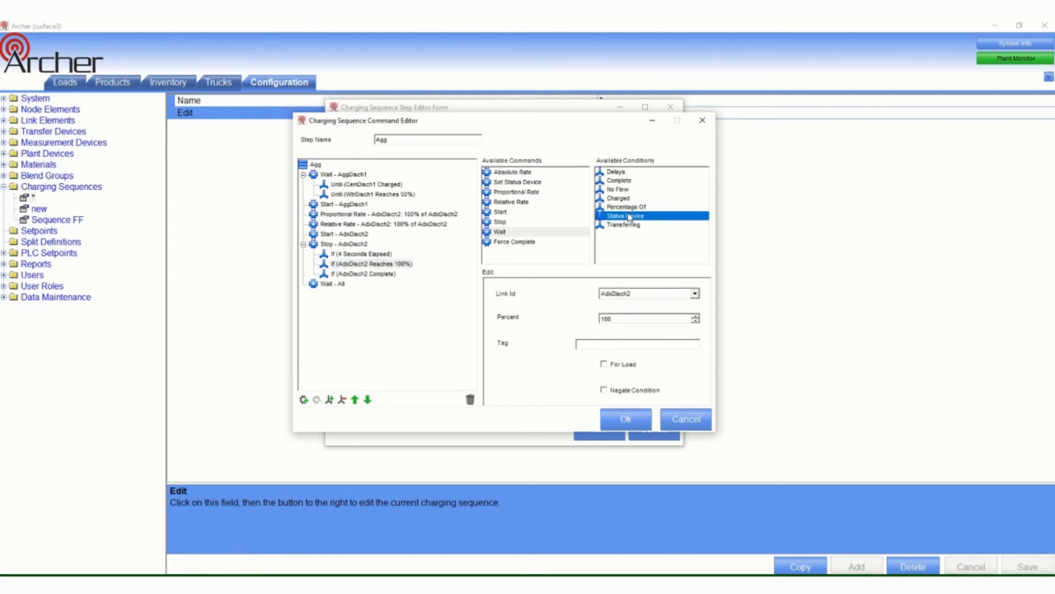
left_click(338, 284)
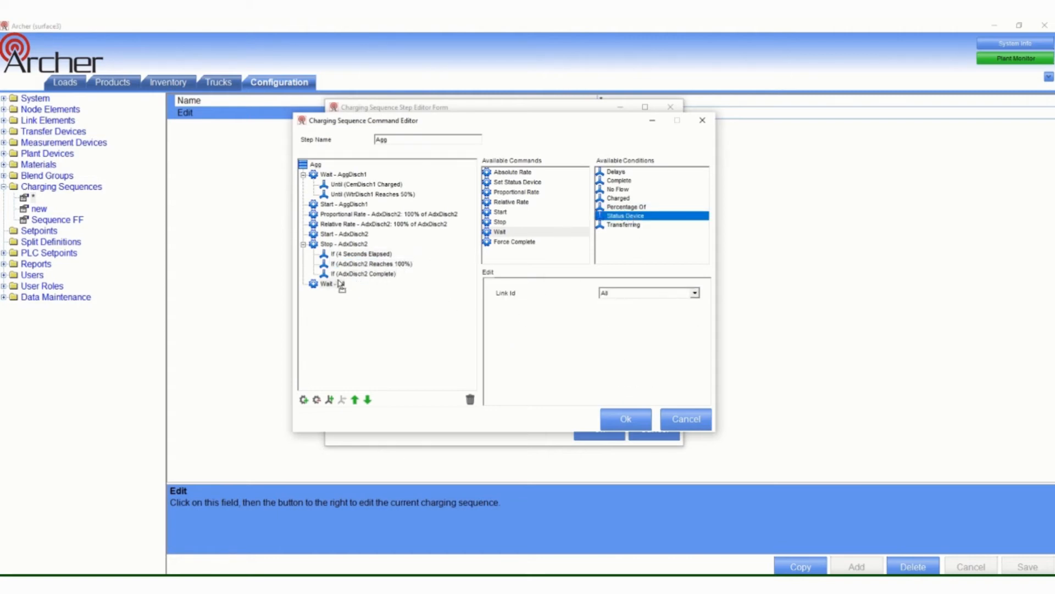
left_click_drag(339, 284, 340, 279)
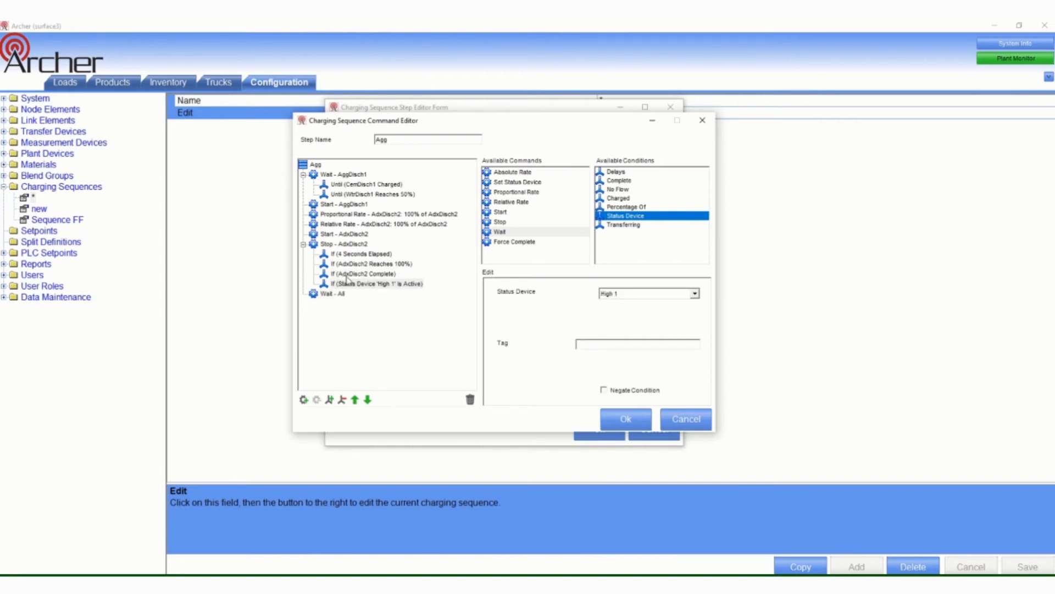
left_click(354, 284)
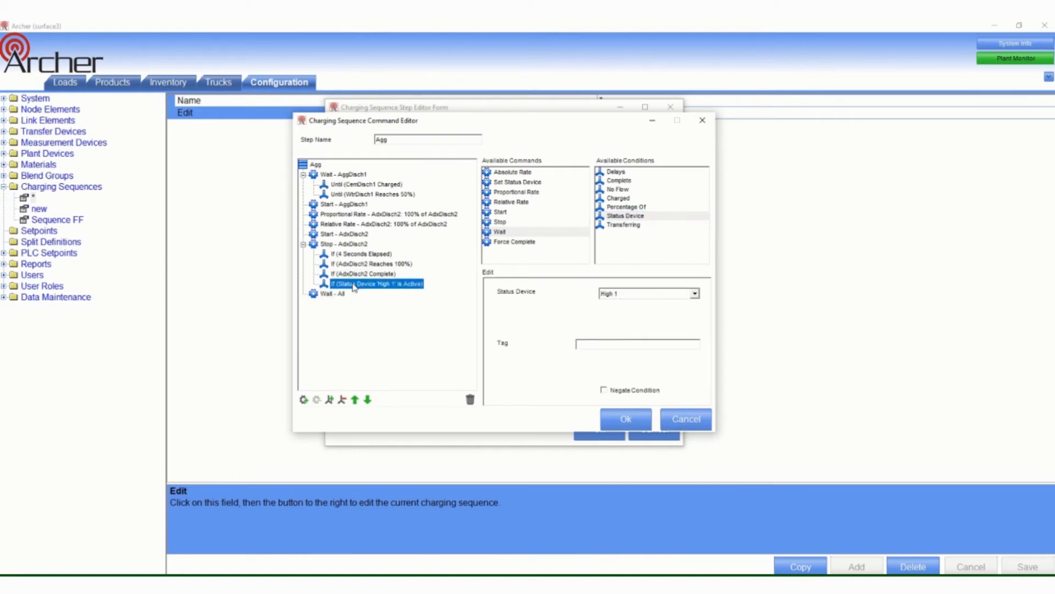
left_click(645, 226)
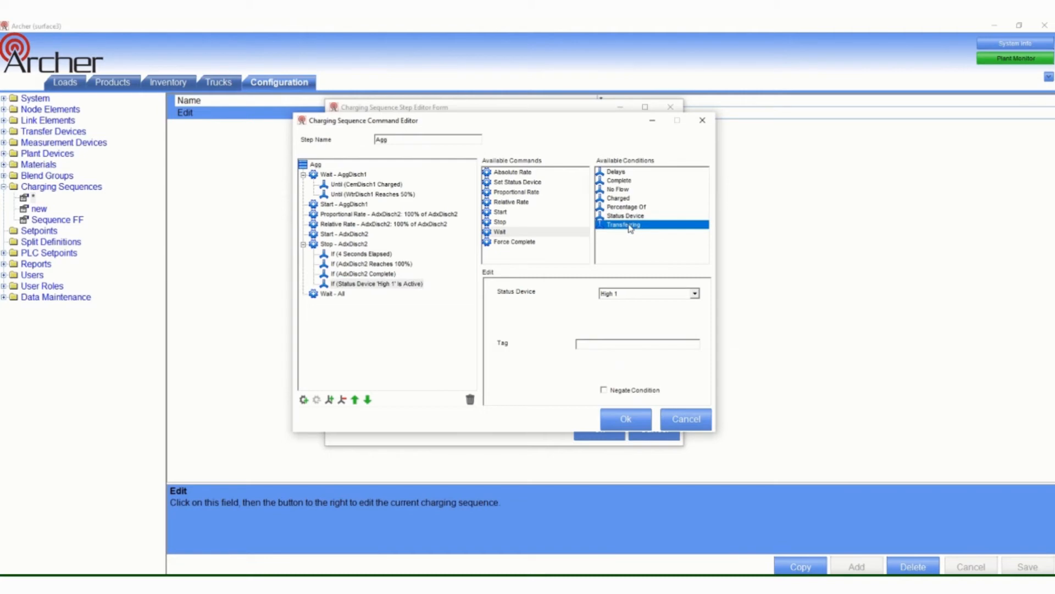
left_click_drag(630, 229, 356, 297)
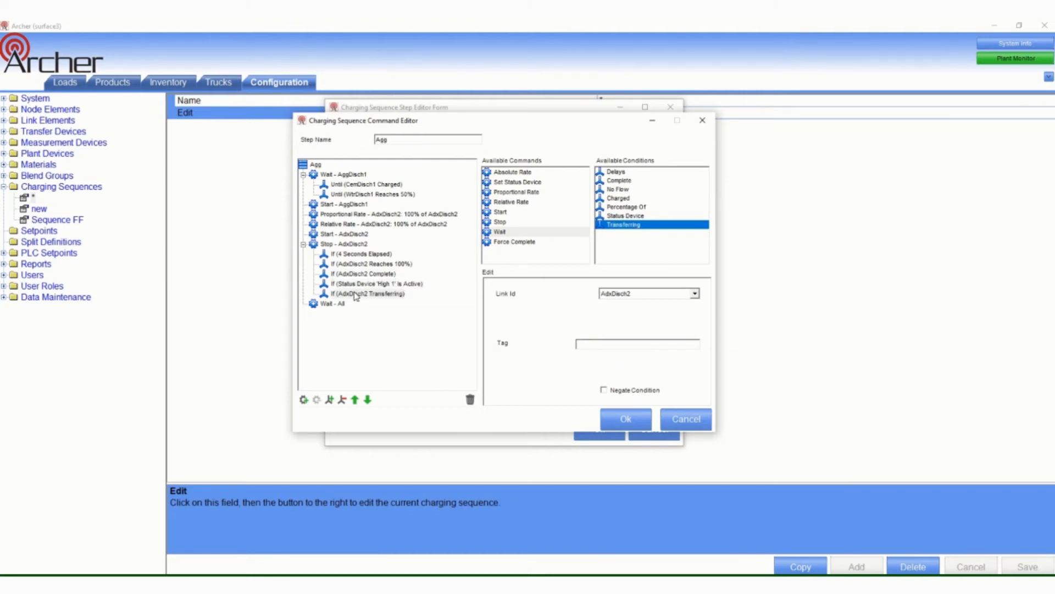
left_click(356, 296)
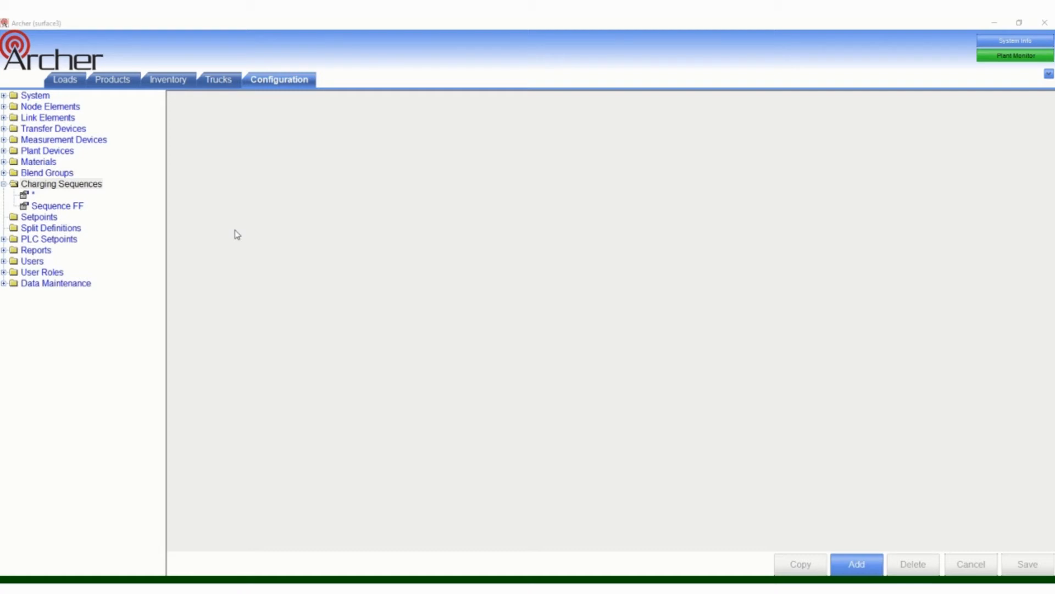
Add a new charging sequence and open it for step editing
left_click(55, 186)
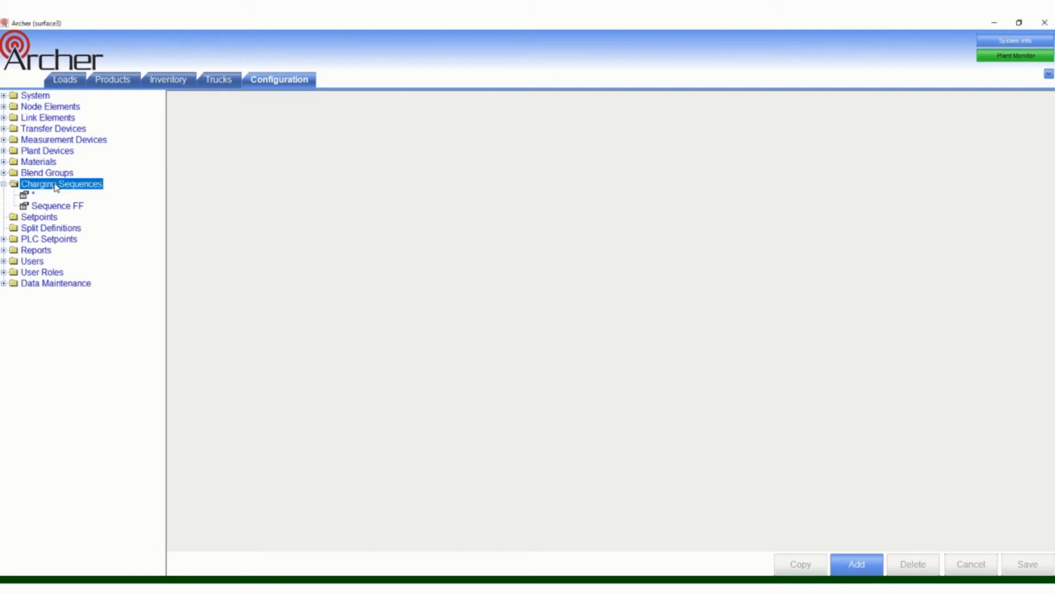
left_click(857, 564)
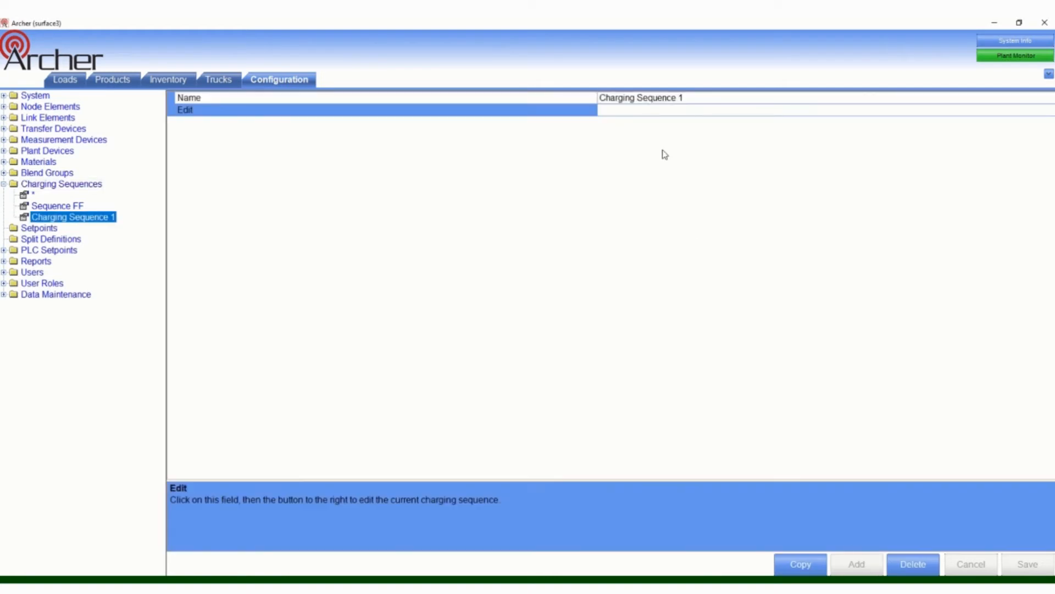
left_click(649, 97)
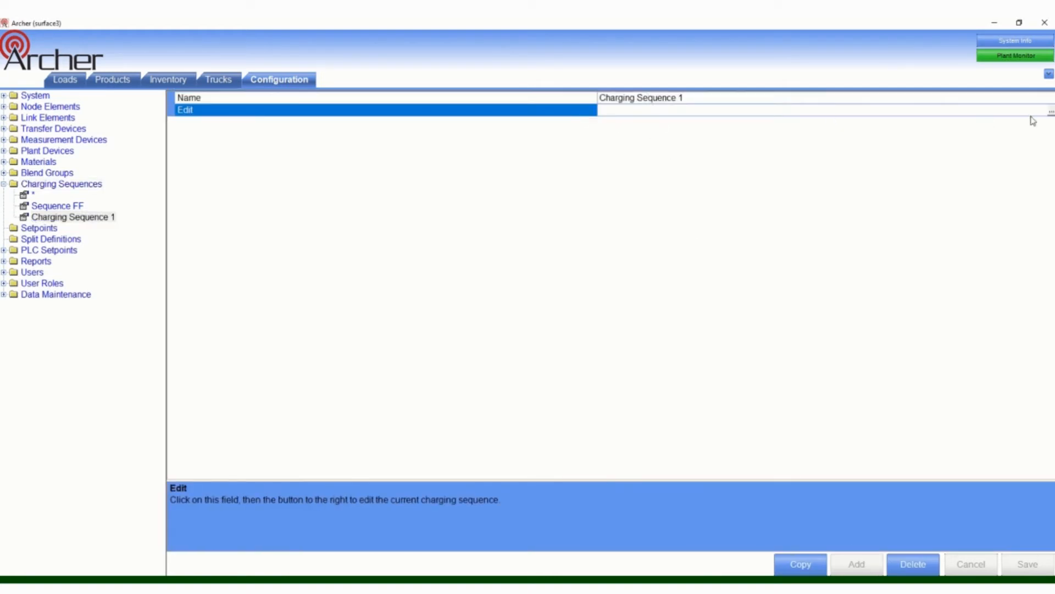
left_click(1051, 112)
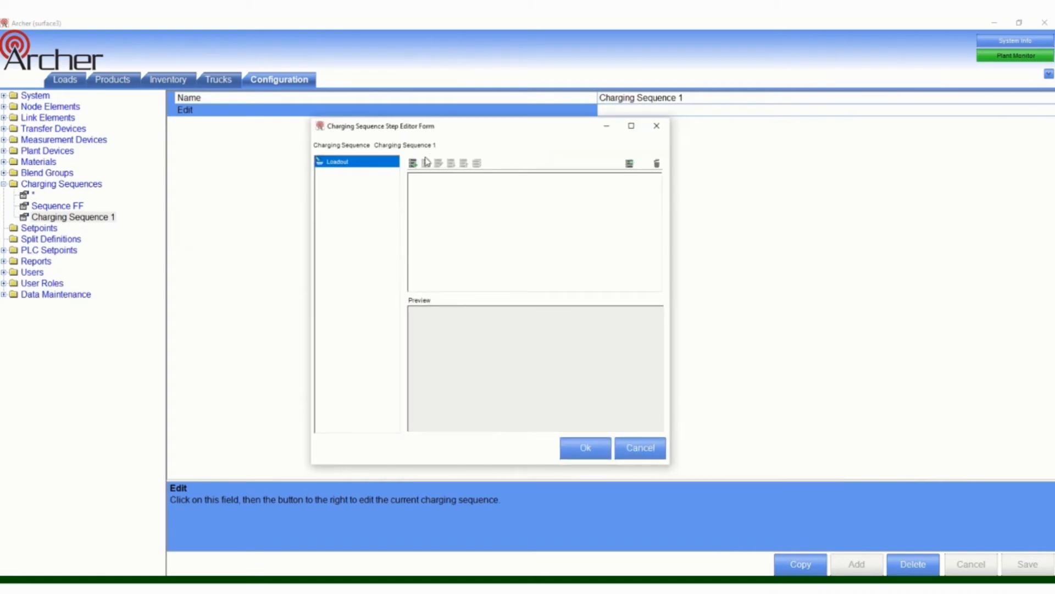
Add a step to the new sequence's Loadout and rename it Agg
left_click(426, 161)
left_click(423, 178)
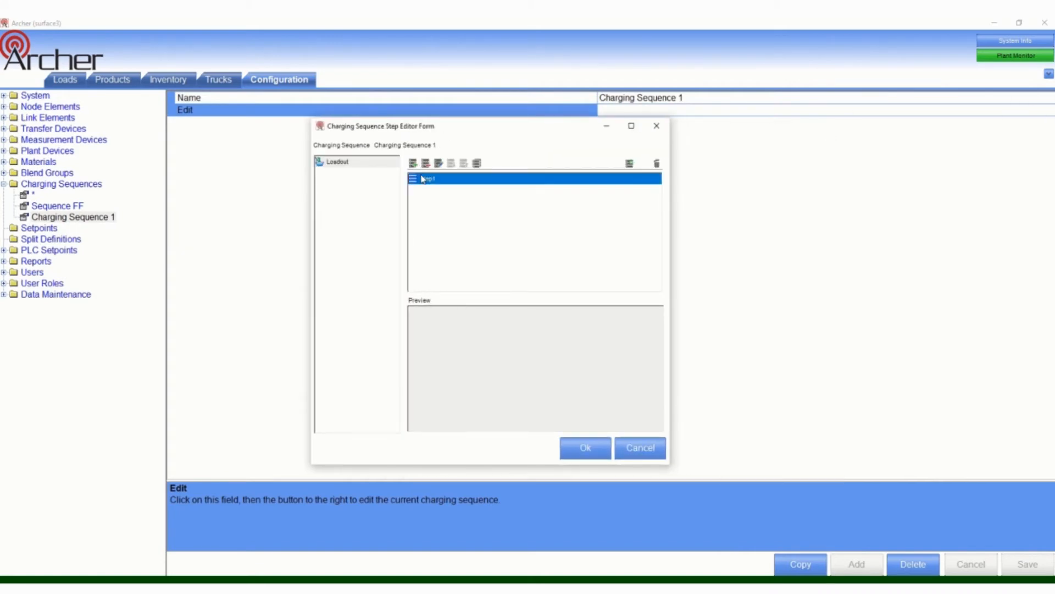
double_click(422, 179)
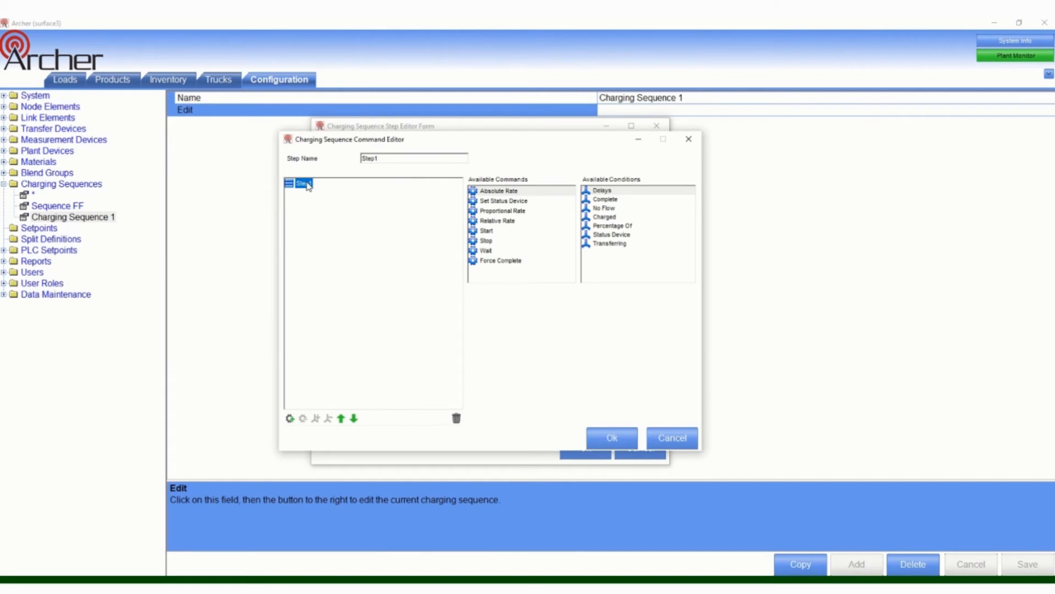
left_click(378, 157)
type("Agg")
key("Tab")
Add a Wait command to the Agg step and set its Link Id to AggDisch1
left_click(490, 251)
left_click_drag(488, 253, 299, 187)
left_click(311, 195)
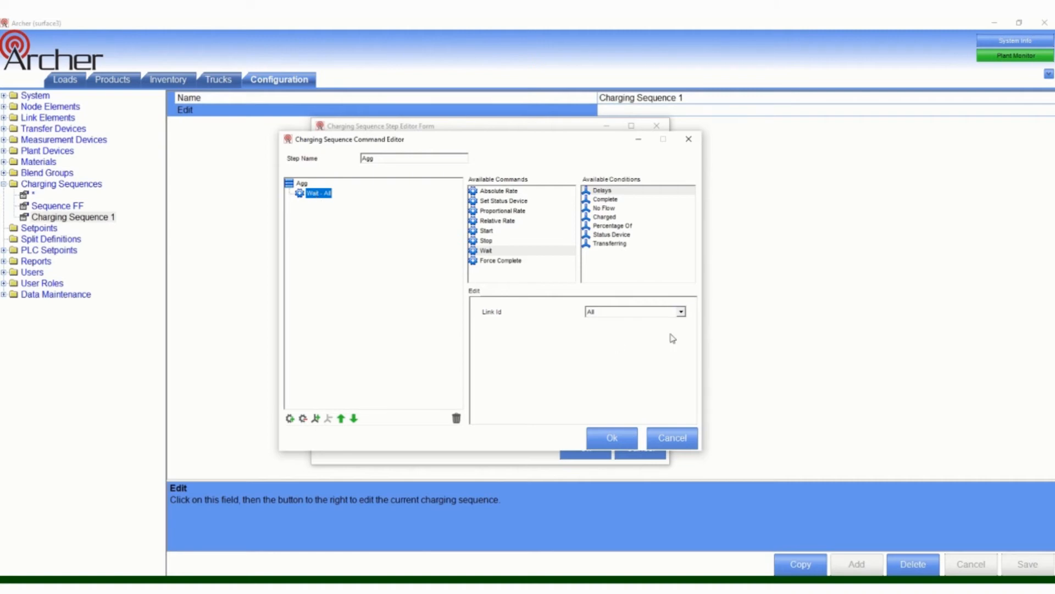
left_click(649, 311)
left_click_drag(683, 343, 682, 361)
left_click(636, 362)
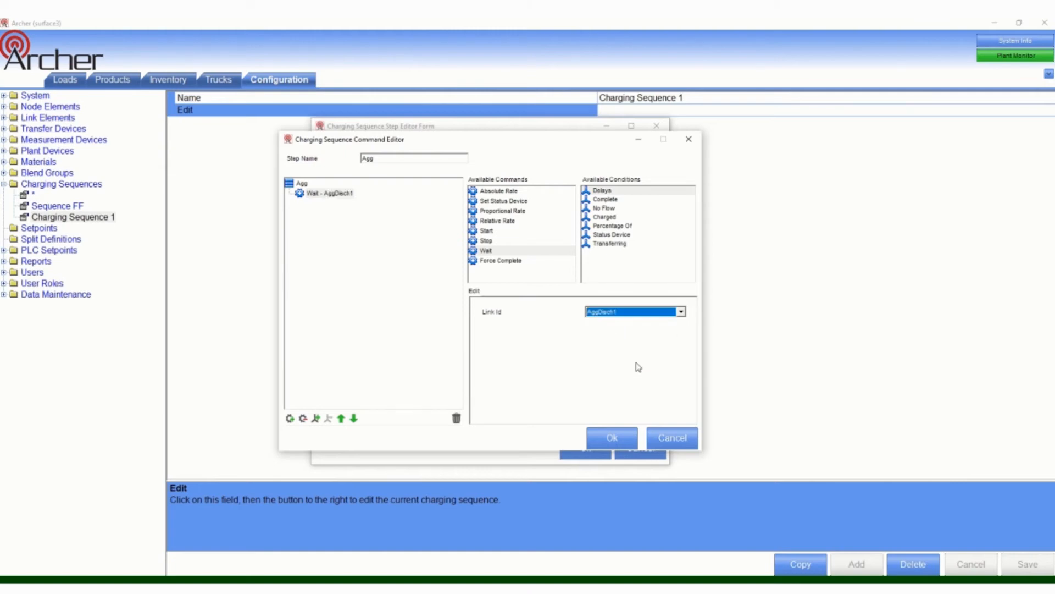
Add a Charged condition to the Wait - AggDisch1 command and set its Link Id to CemDisch1
left_click(604, 211)
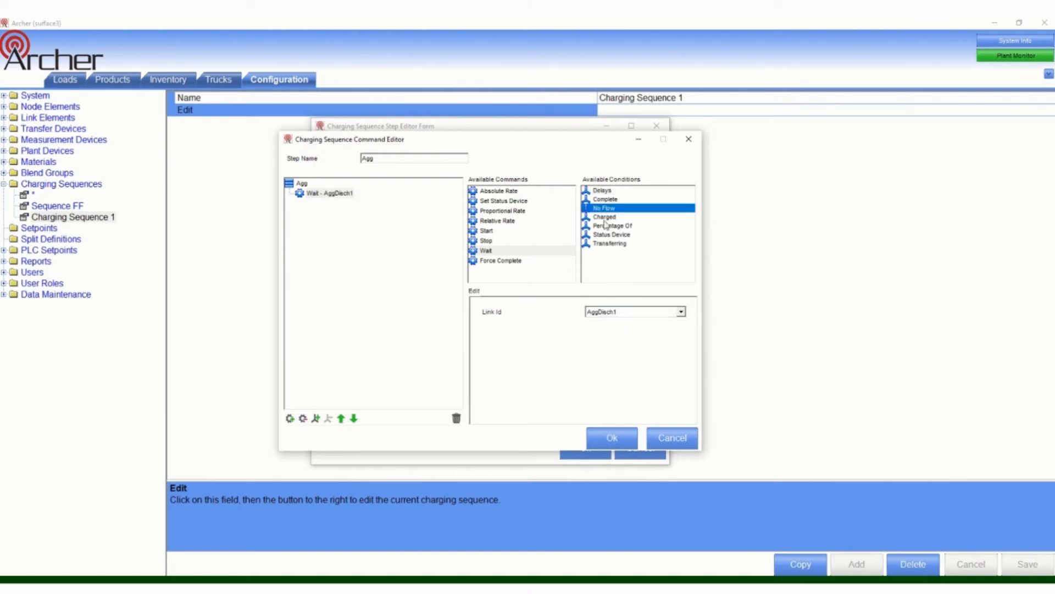
left_click_drag(604, 216, 306, 199)
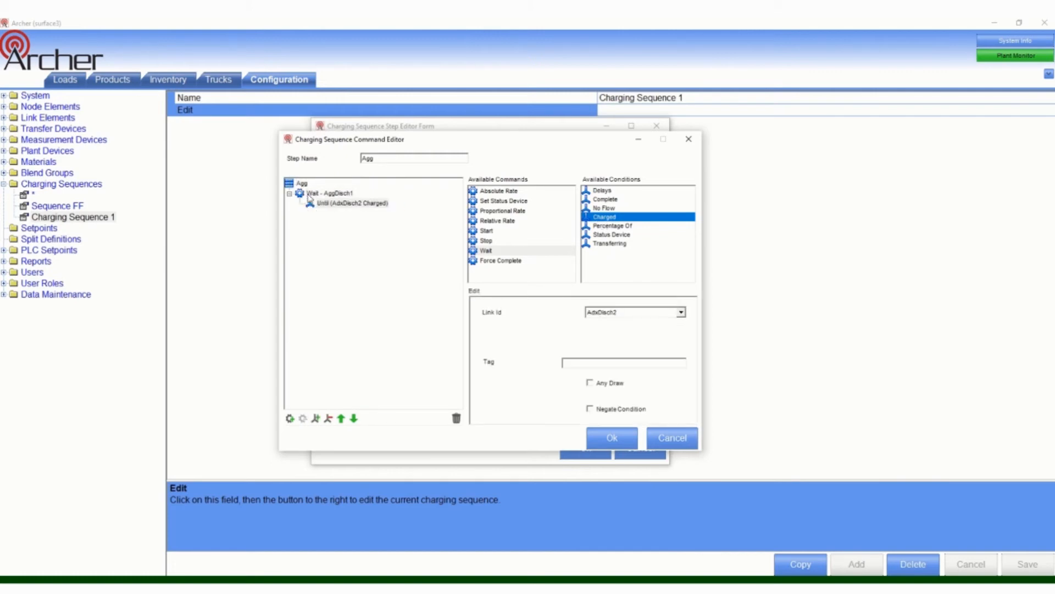
left_click(330, 203)
left_click(669, 311)
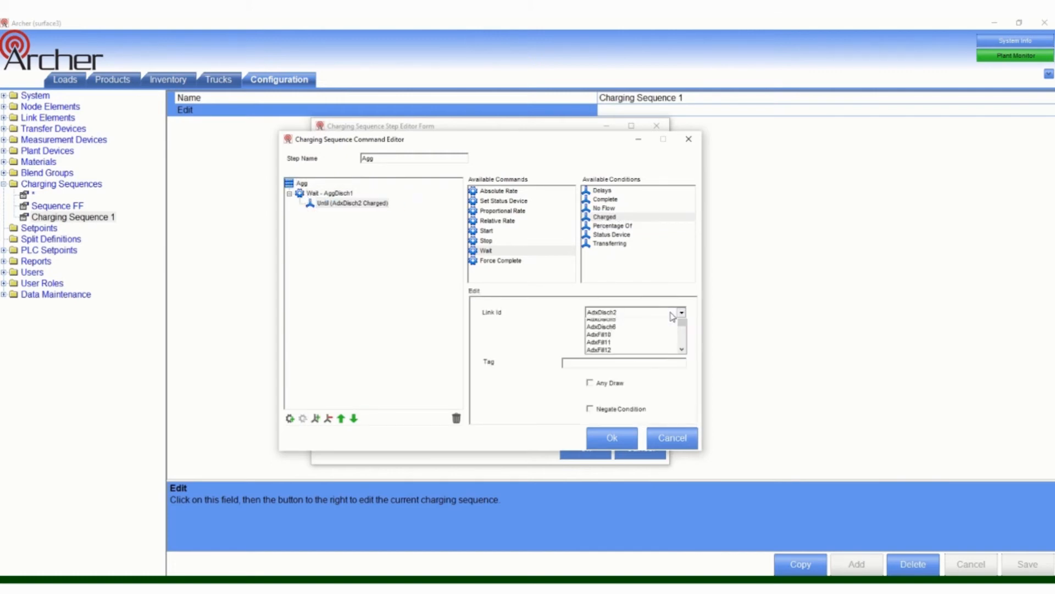
scroll(682, 363, "down", 2)
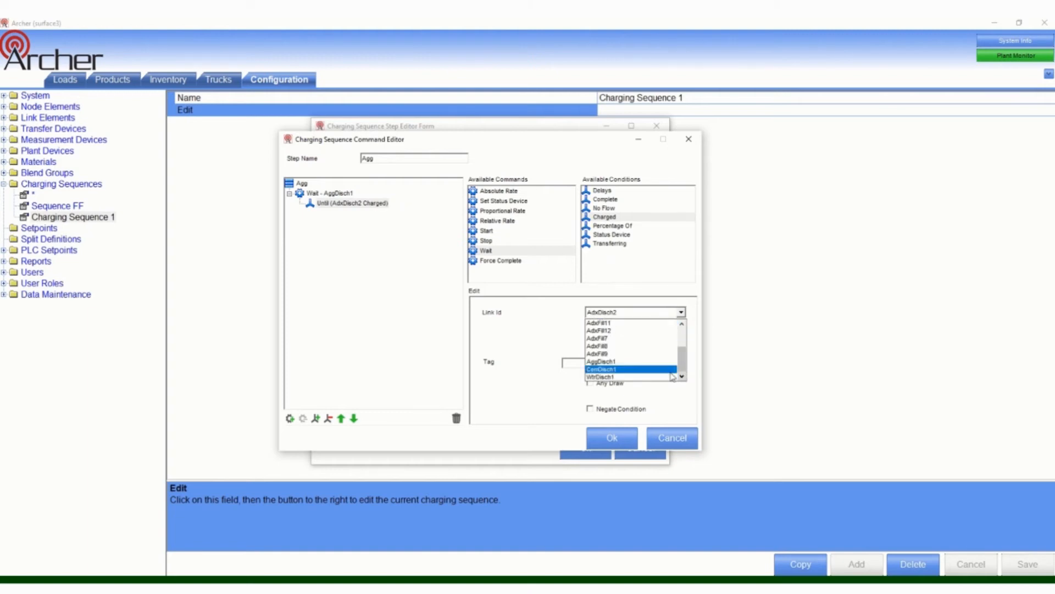
left_click(637, 369)
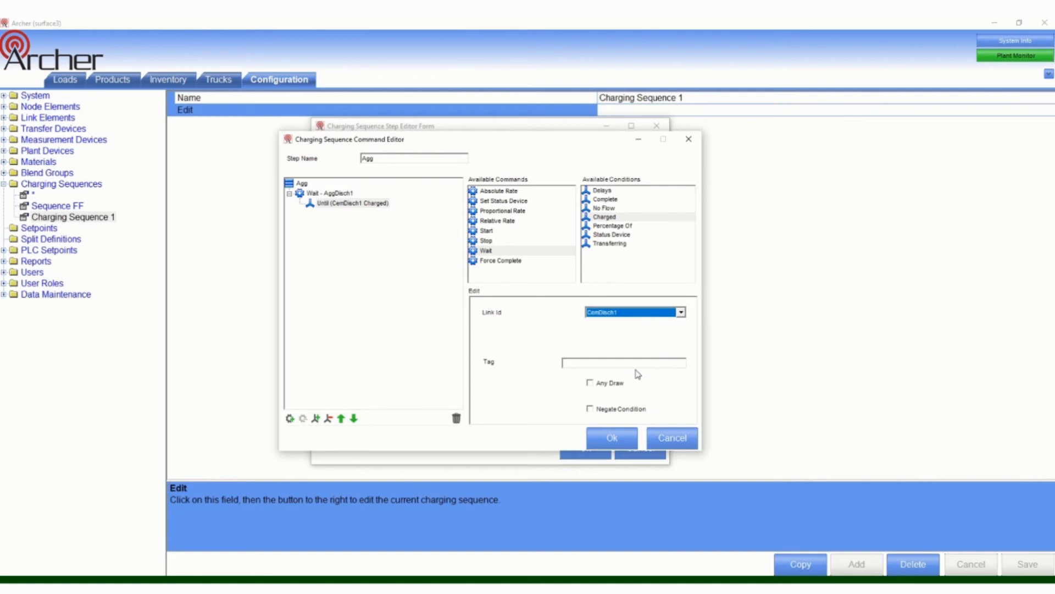
left_click(335, 272)
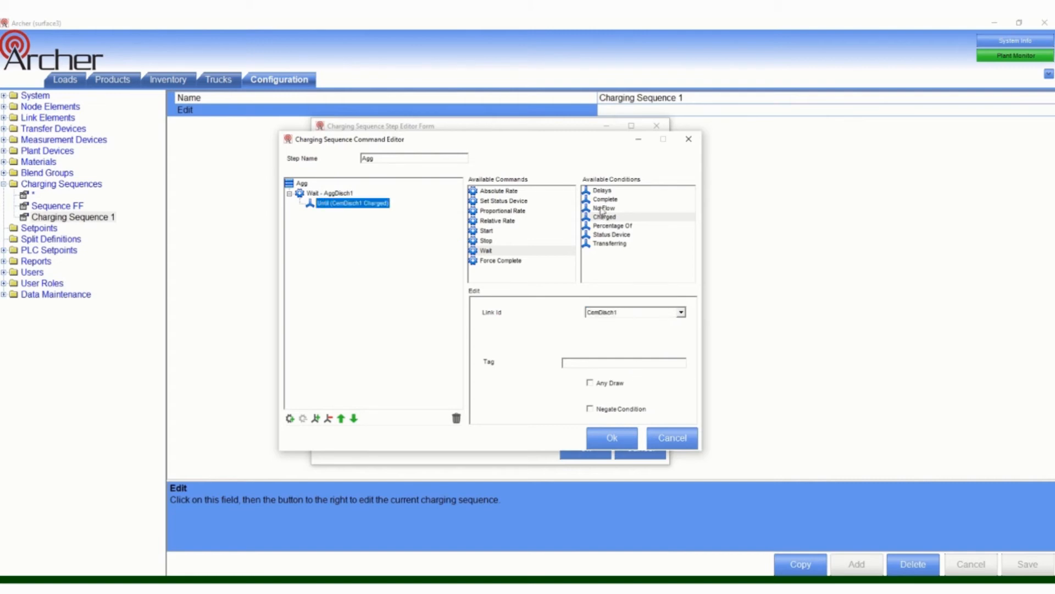
Add a Percentage Of condition to the Wait - AggDisch1 command with Link Id WtrDisch1 and Percent 50
left_click_drag(607, 225, 322, 202)
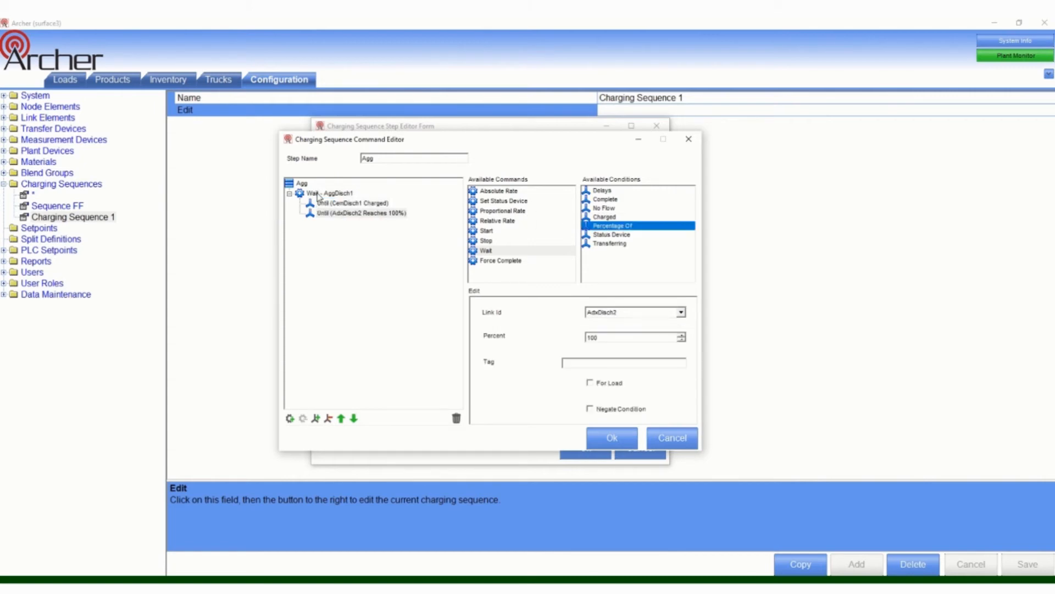
left_click(342, 216)
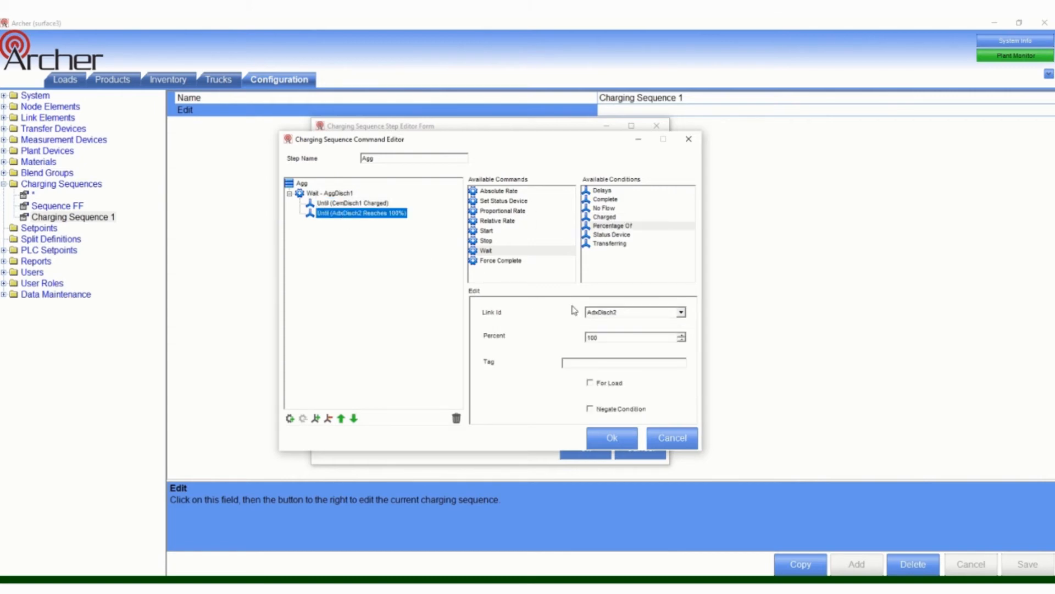
left_click(621, 315)
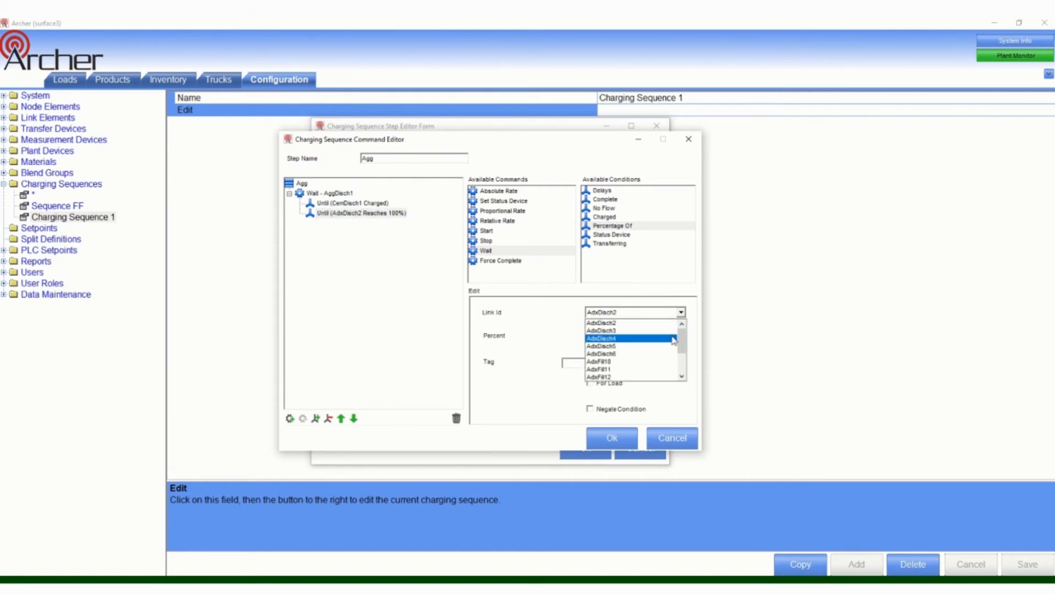
left_click_drag(681, 345, 681, 375)
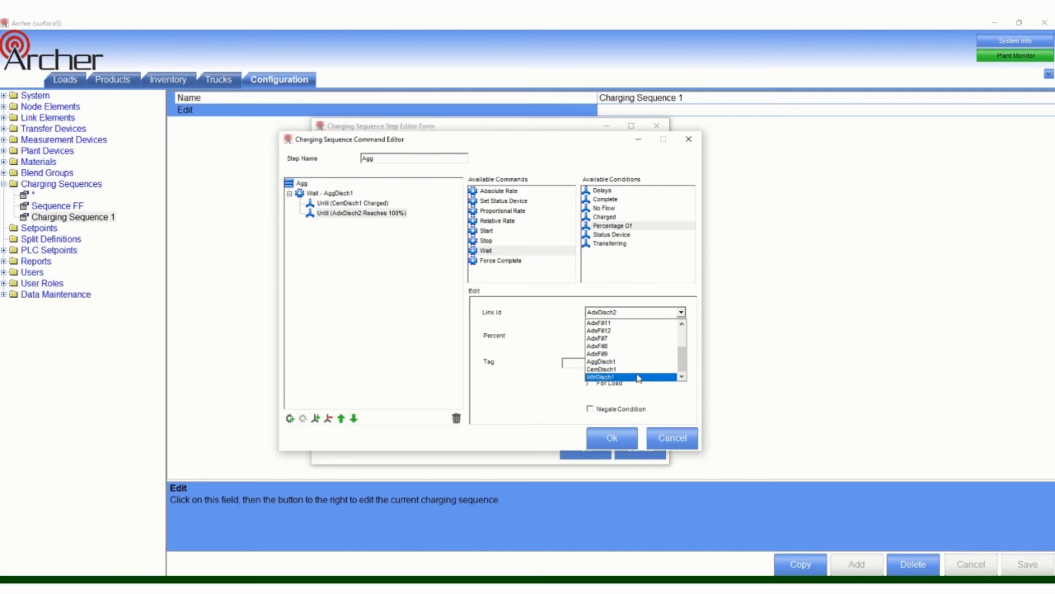
left_click(635, 378)
double_click(608, 337)
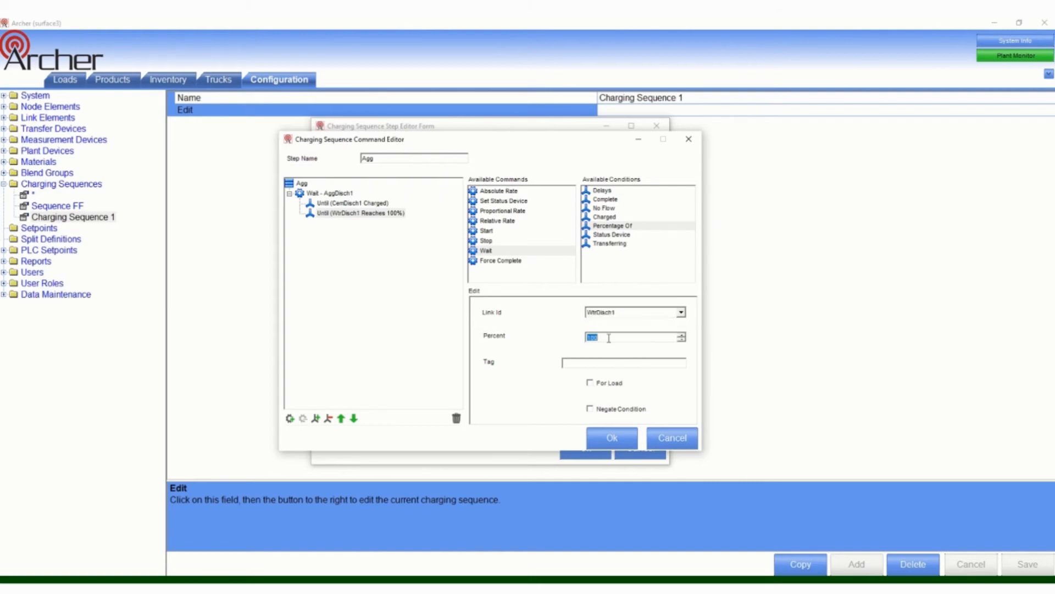
type("50")
left_click(385, 213)
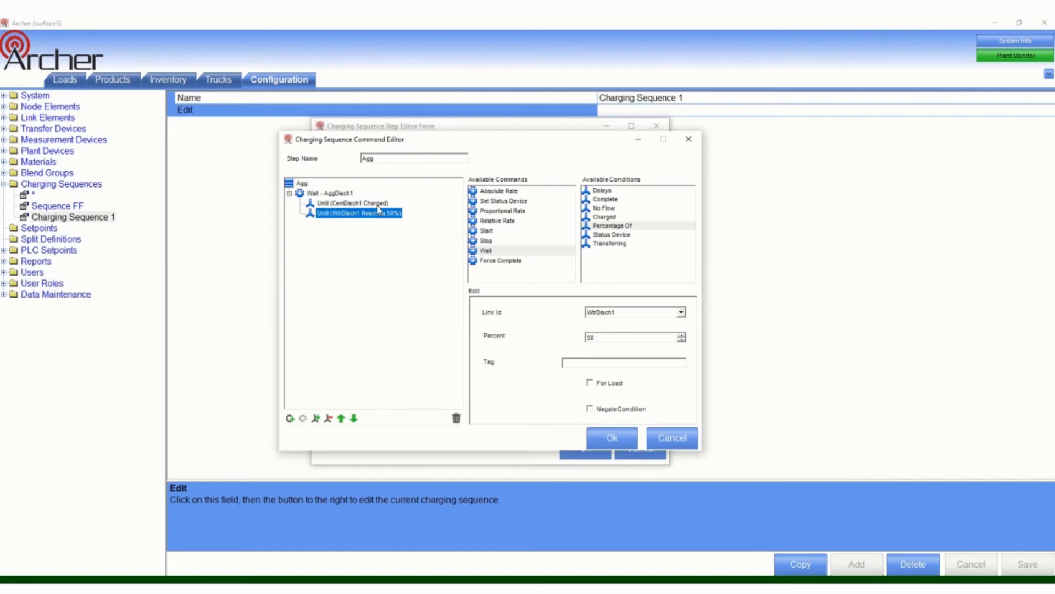
left_click(377, 203)
left_click(374, 214)
Add a Start command to the Agg step and set its Link Id to AggDisch1
left_click_drag(487, 231, 317, 228)
left_click(317, 224)
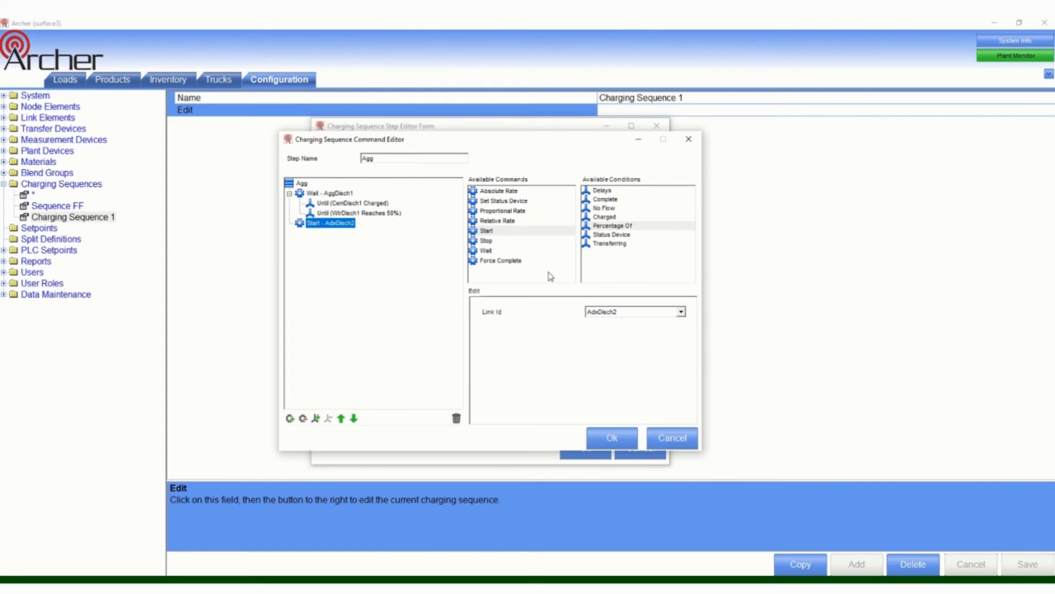
left_click(645, 312)
left_click_drag(681, 343, 681, 370)
left_click(640, 361)
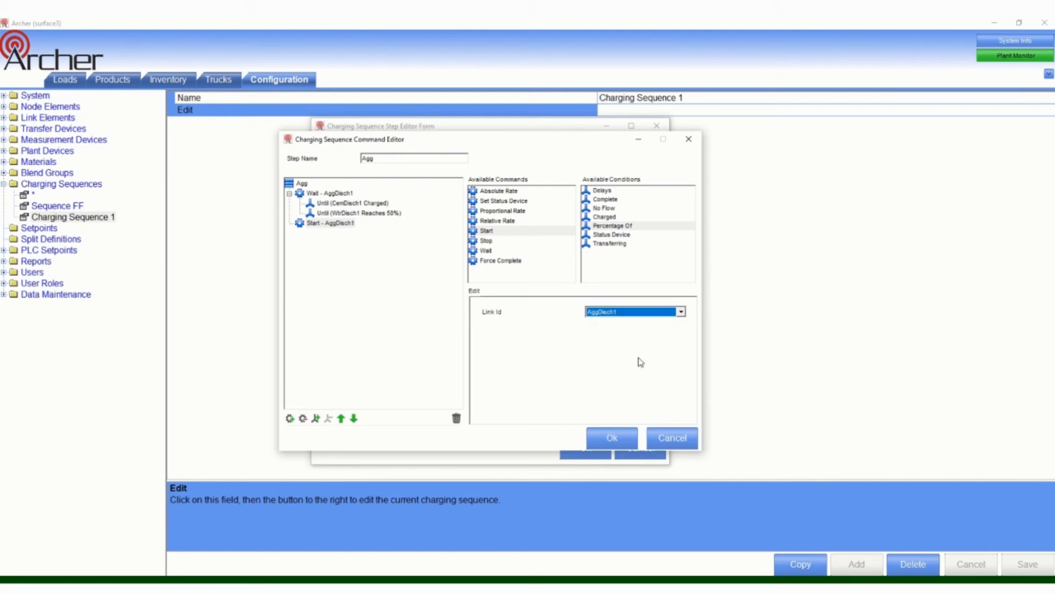
left_click(341, 260)
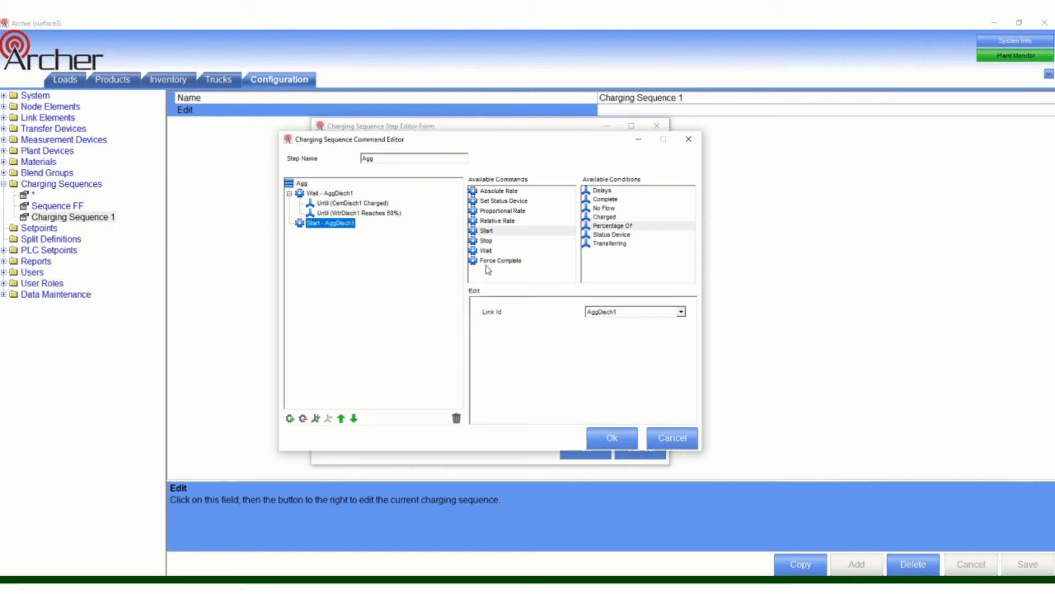
Add an Absolute Rate command to the Agg step for AggDisch1 with a rate of 250lbs/s, and accept the step's commands
left_click_drag(498, 192, 319, 233)
left_click(329, 235)
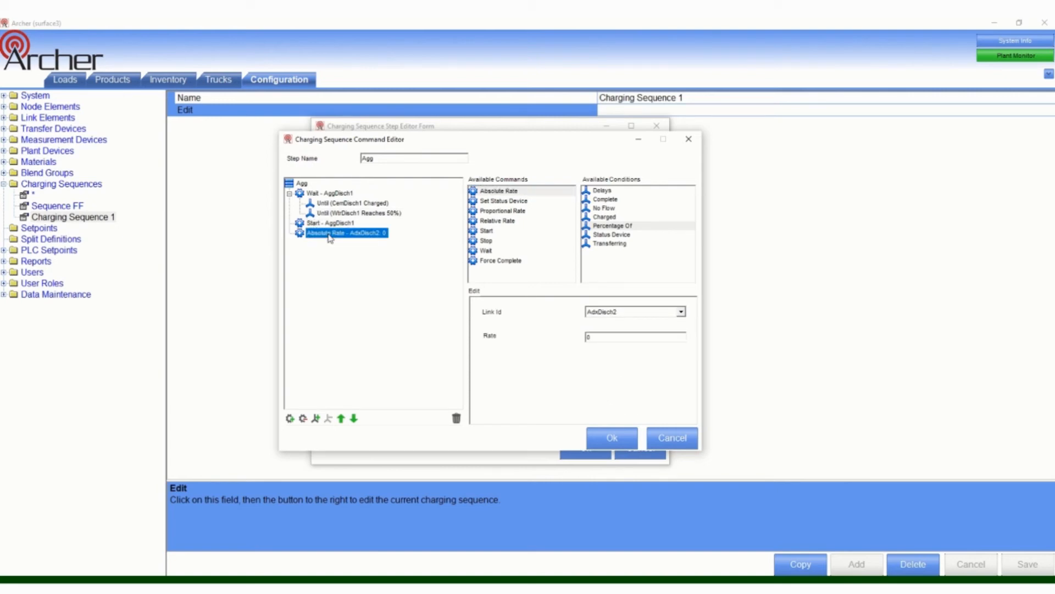
left_click(639, 318)
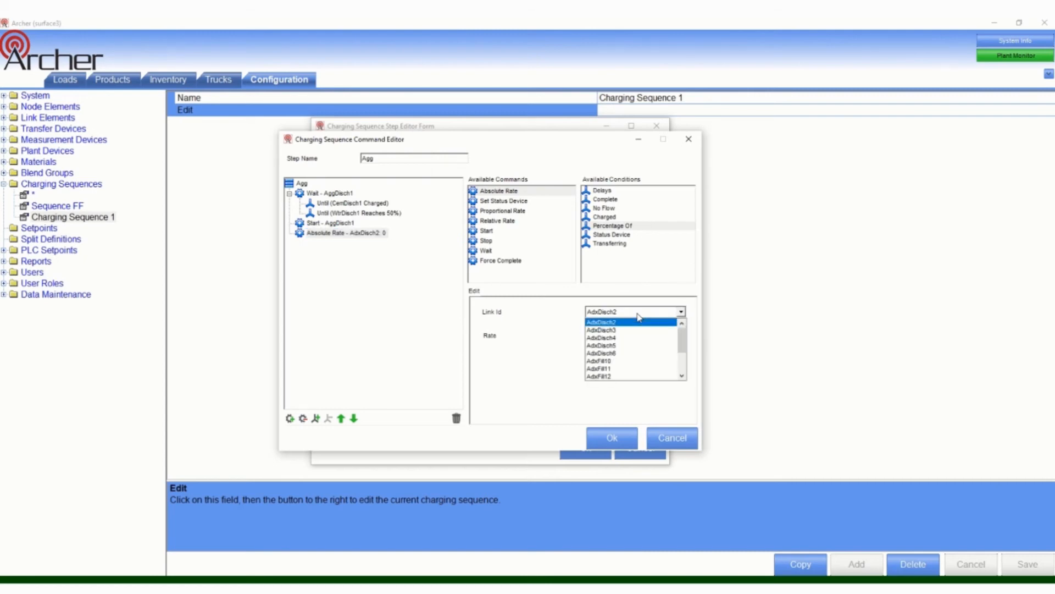
left_click_drag(682, 343, 682, 364)
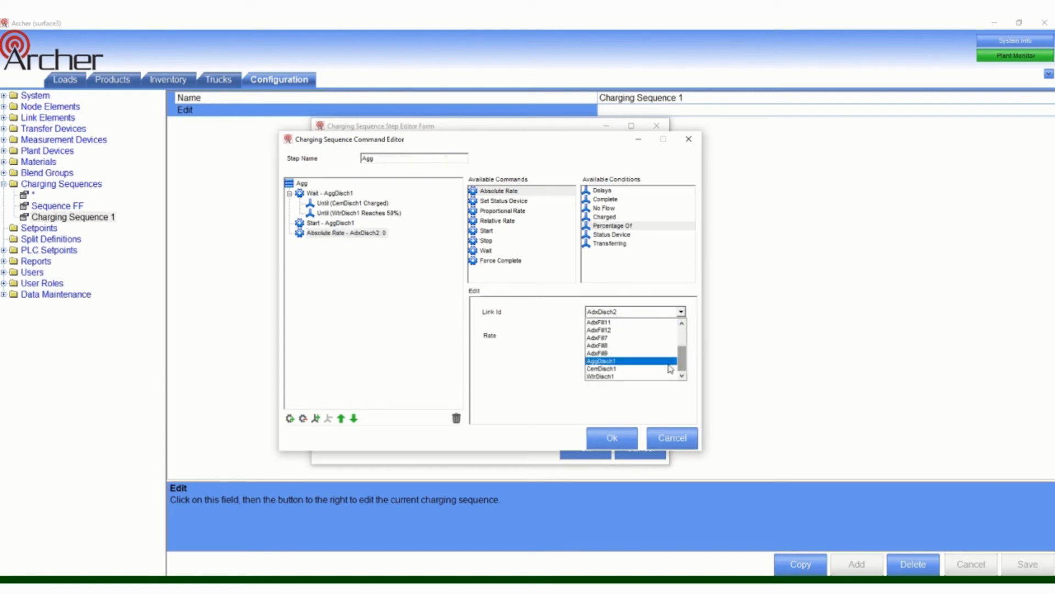
left_click(624, 361)
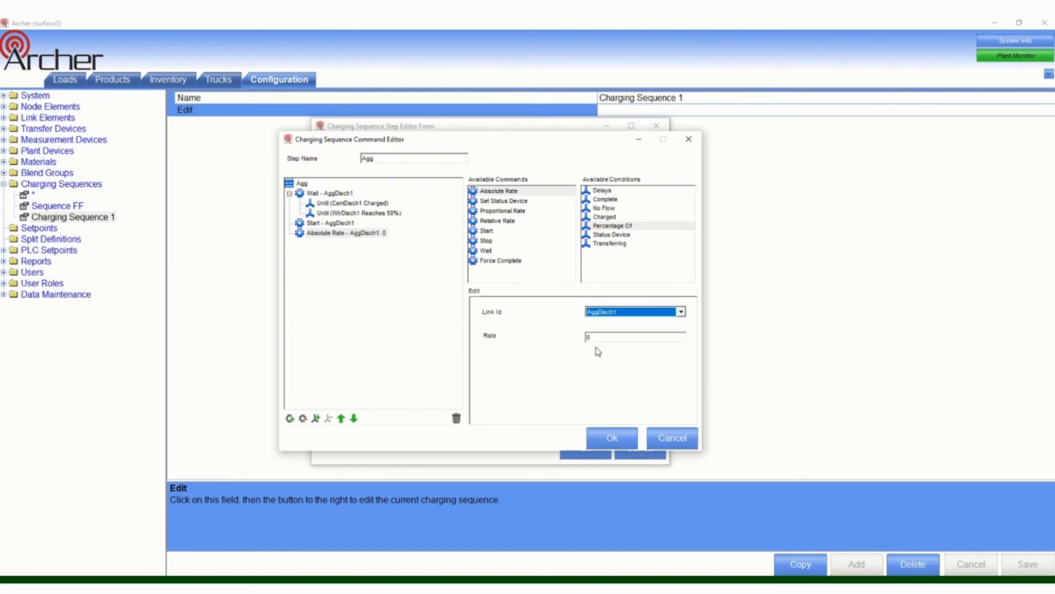
left_click(362, 233)
left_click(583, 337)
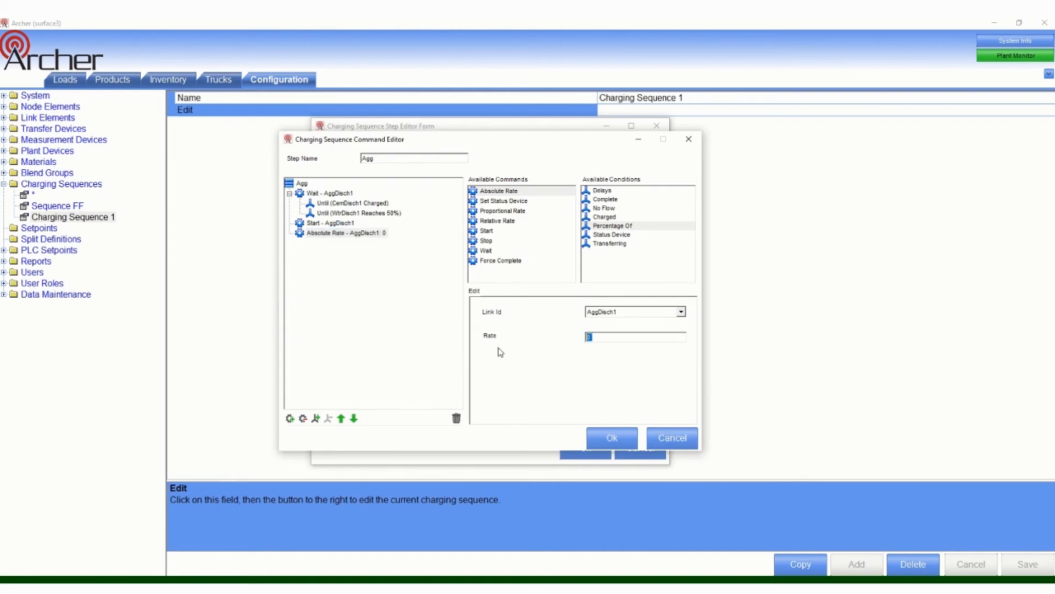
type("250lbs/s")
left_click(612, 438)
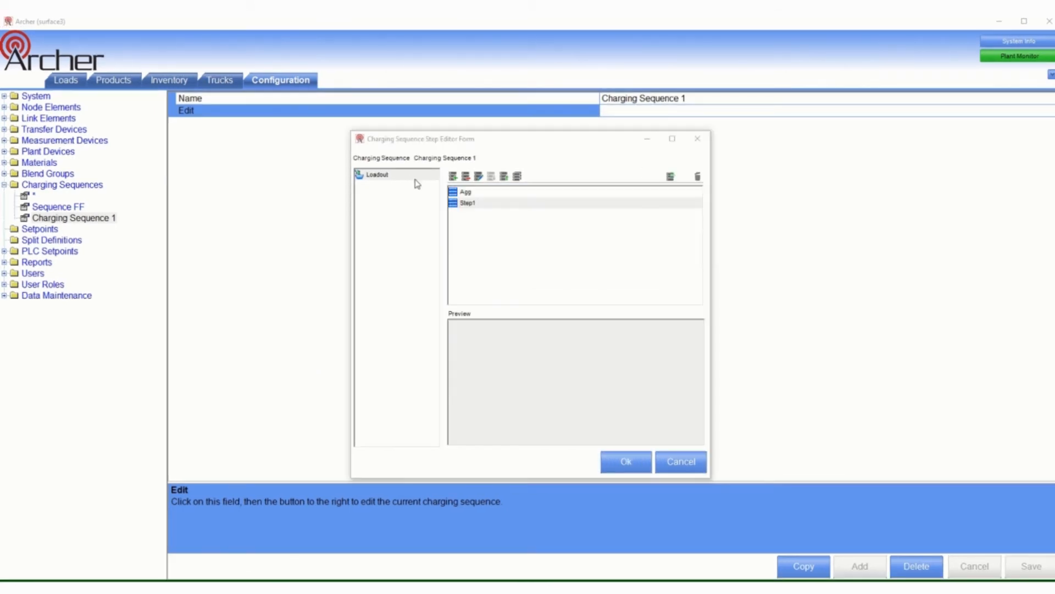
Open Step1 of the Loadout for command editing and name it Cement
left_click(457, 204)
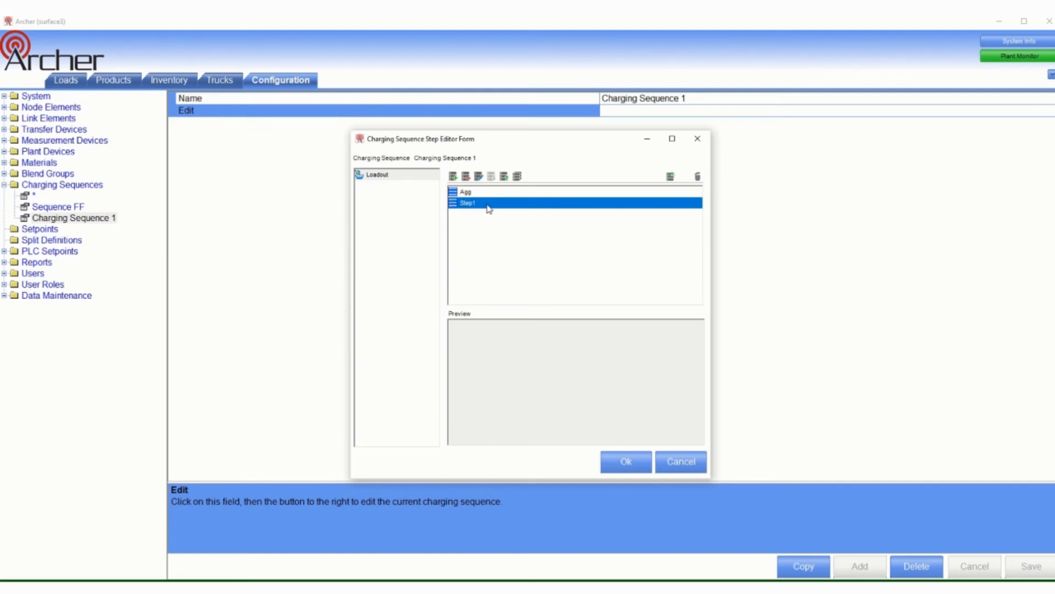
left_click(478, 176)
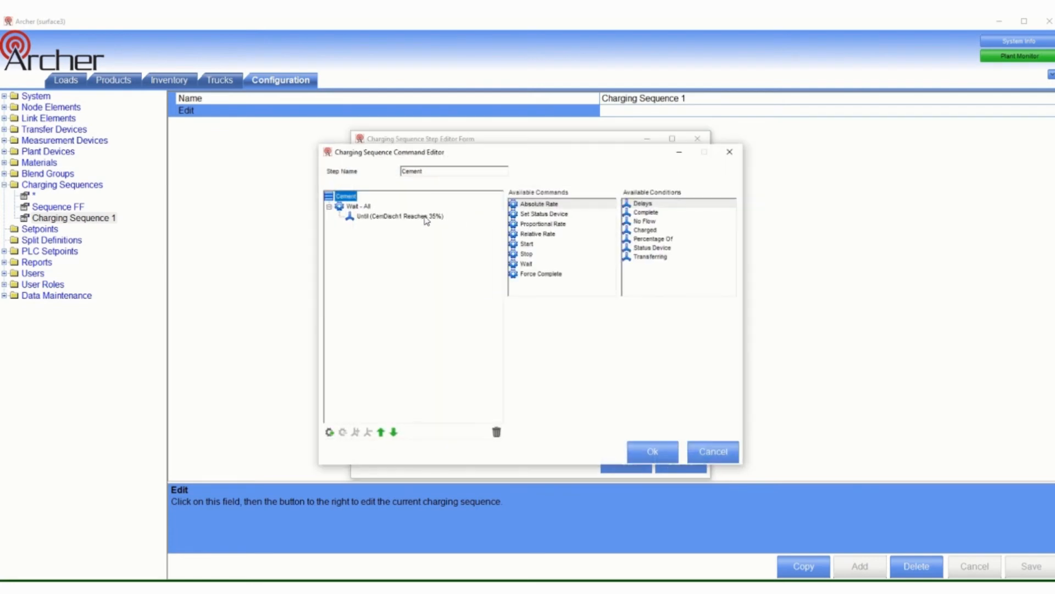
left_click(434, 172)
double_click(408, 174)
type("Cemen")
Set the Link Id of the 35% condition under the Cement step's Wait - All command to AggDisch1
left_click(360, 207)
left_click(366, 217)
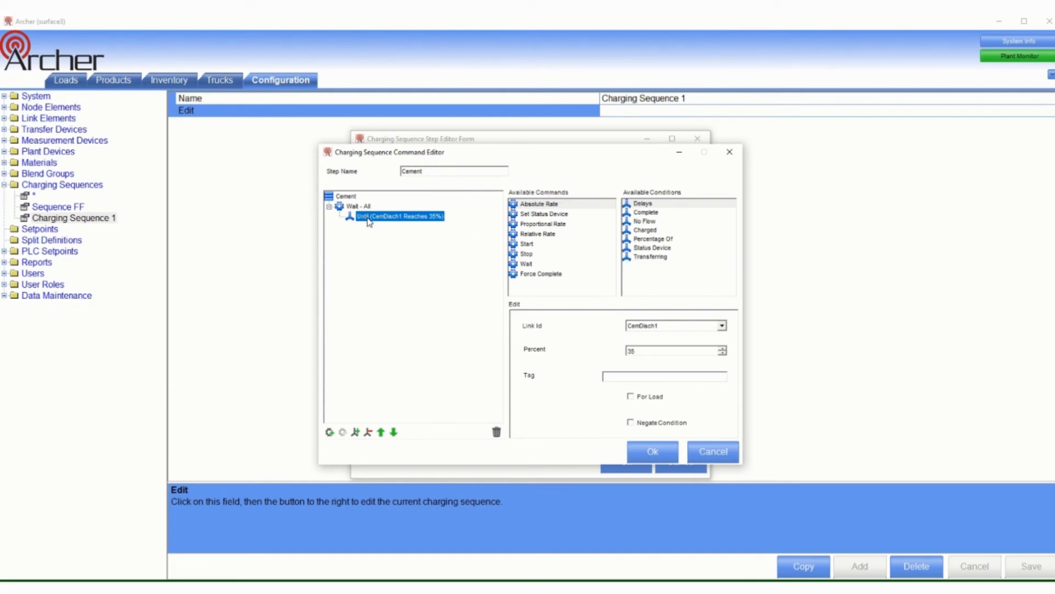
left_click(683, 327)
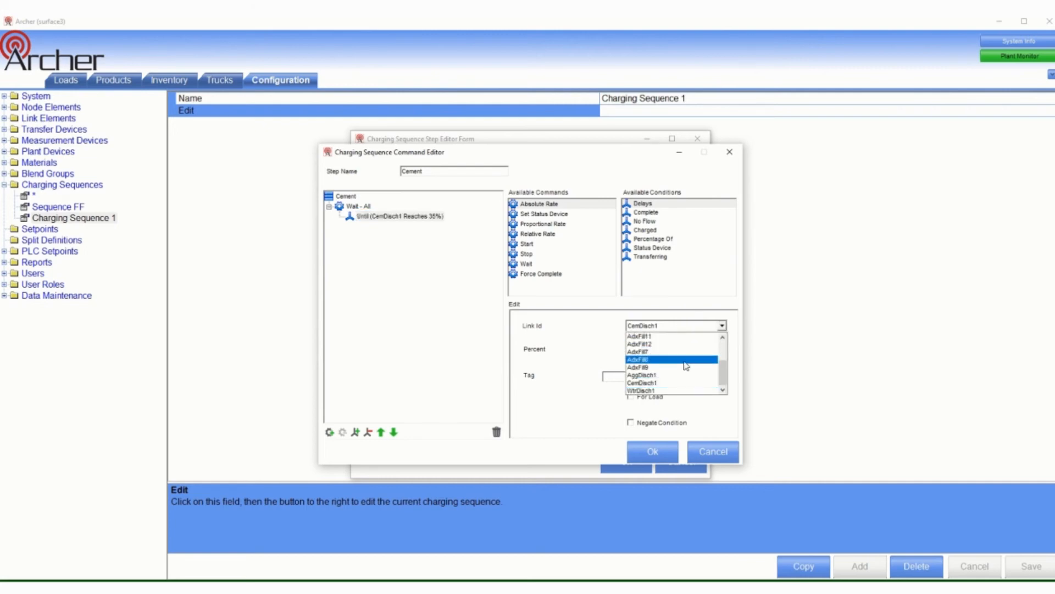
scroll(680, 386, "up", 2)
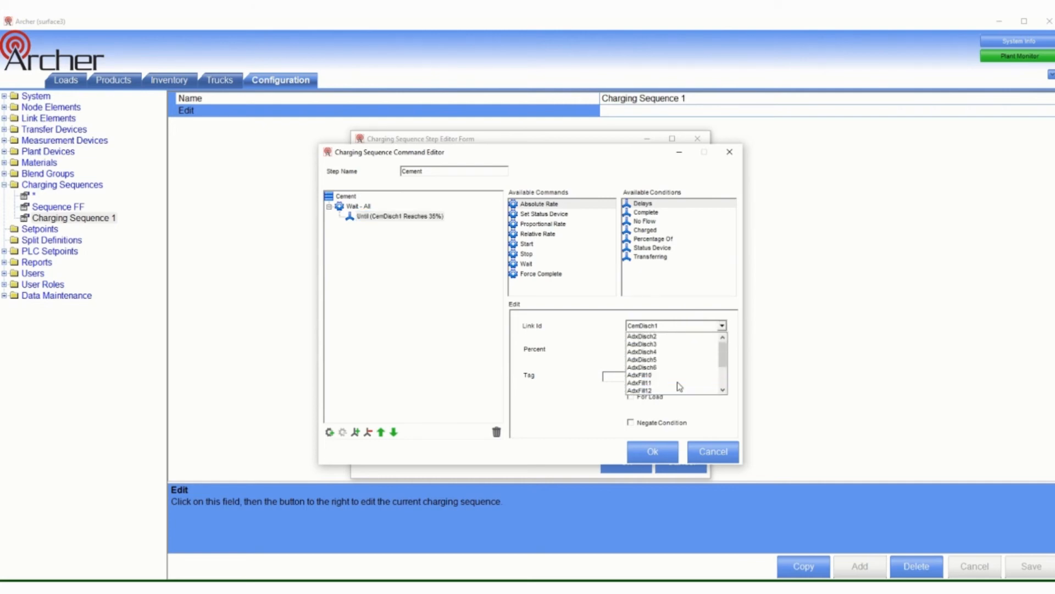
scroll(680, 386, "down", 3)
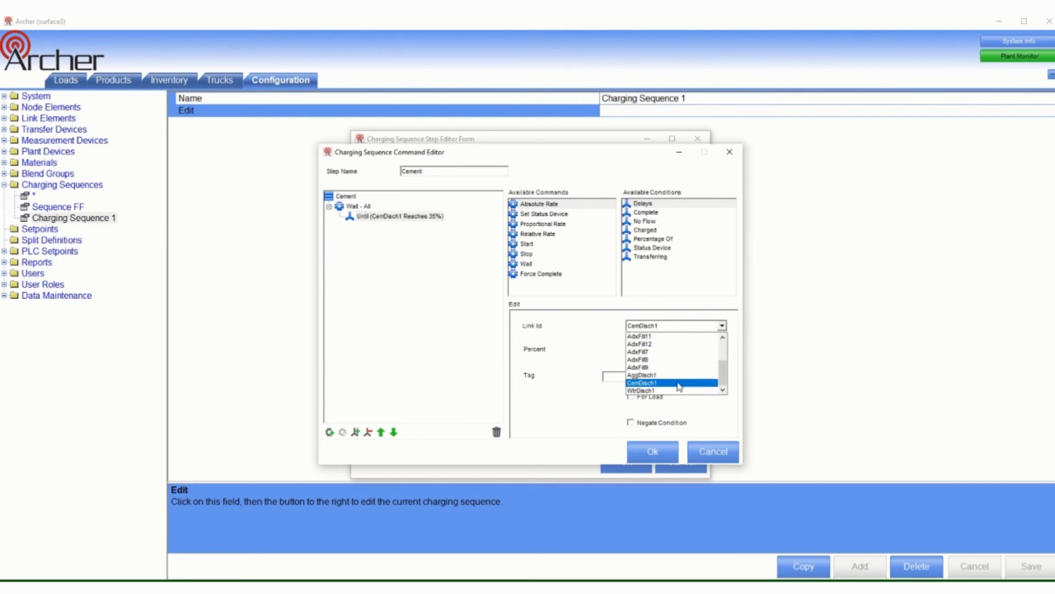
left_click(666, 375)
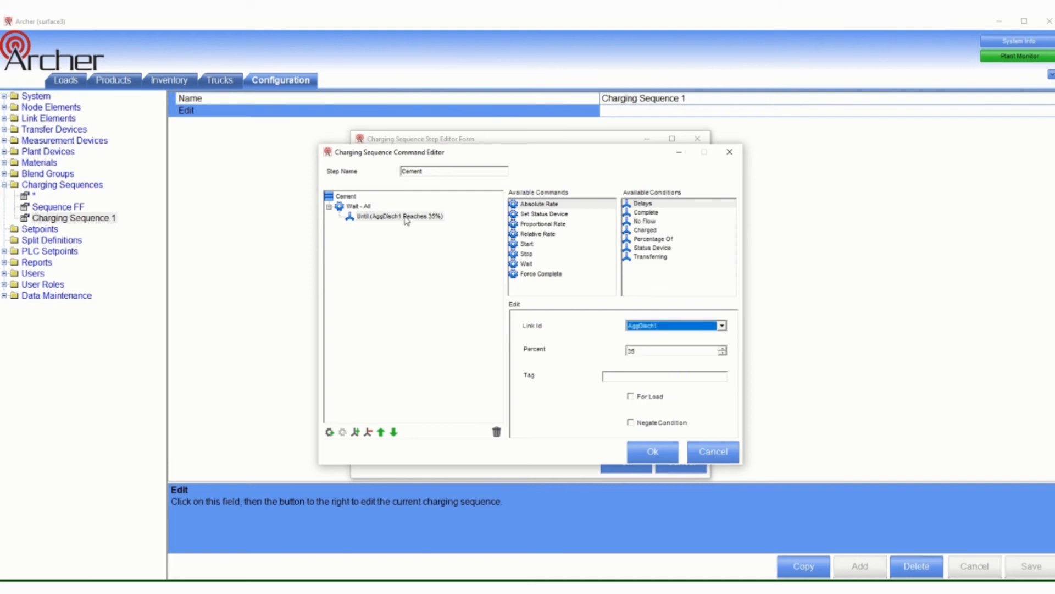
left_click(404, 216)
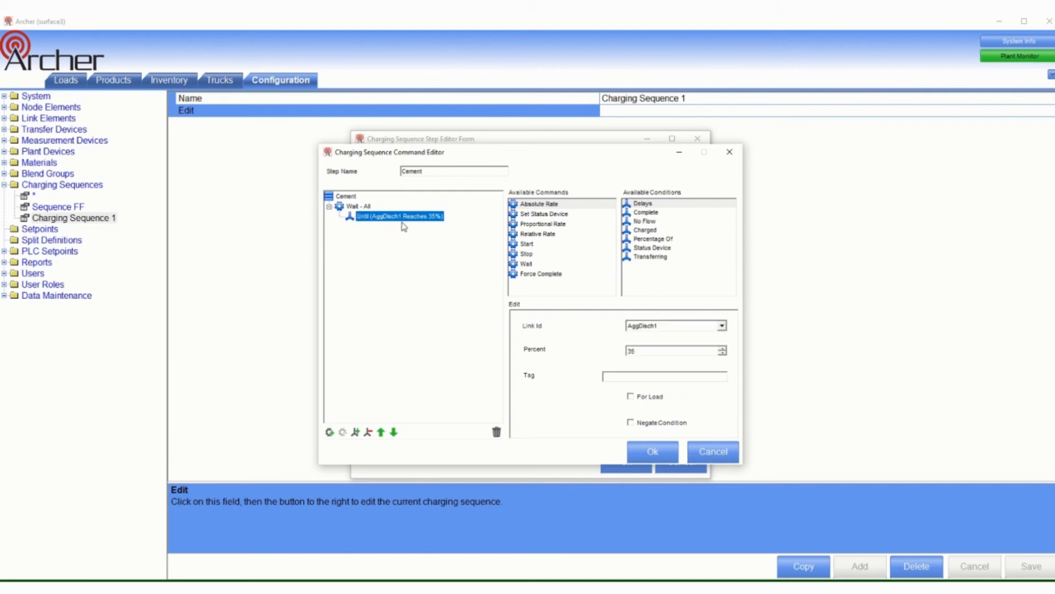
left_click(365, 207)
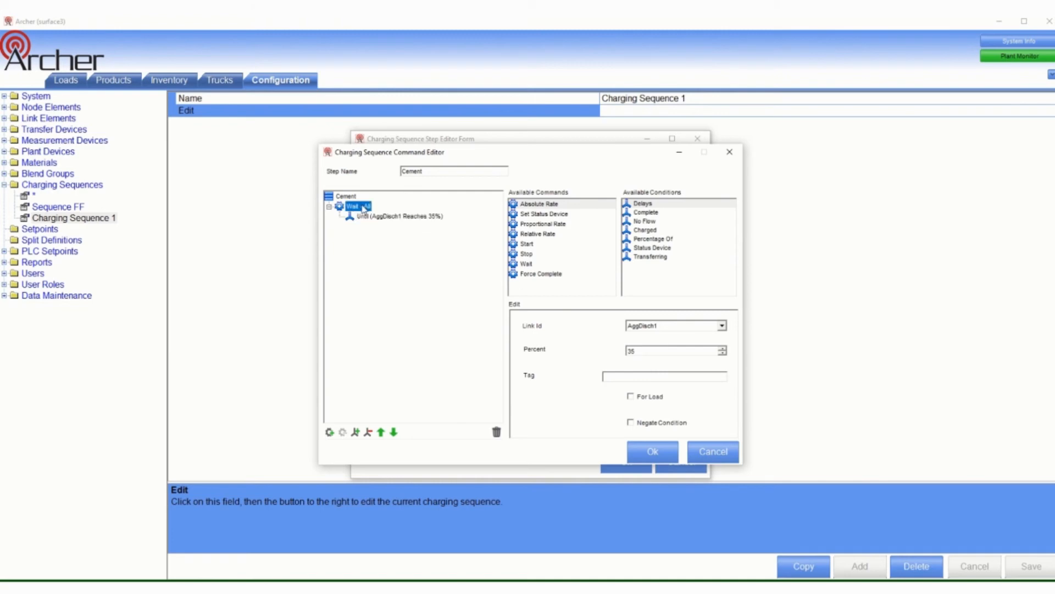
left_click(369, 217)
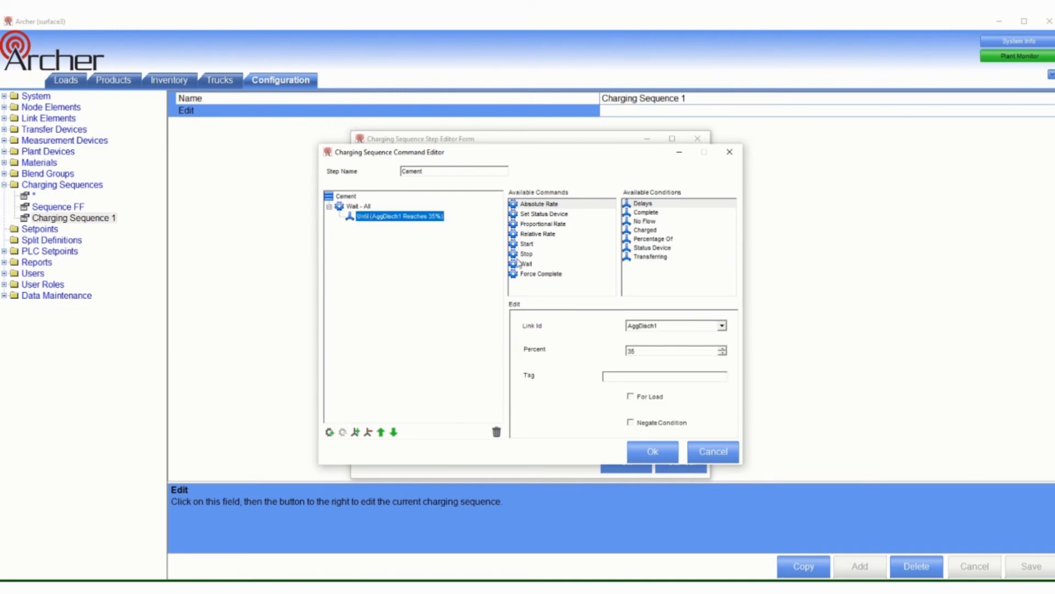
Add a Start command to the Cement step and set its Link Id to CemDisch1
left_click_drag(519, 245, 357, 208)
left_click(666, 325)
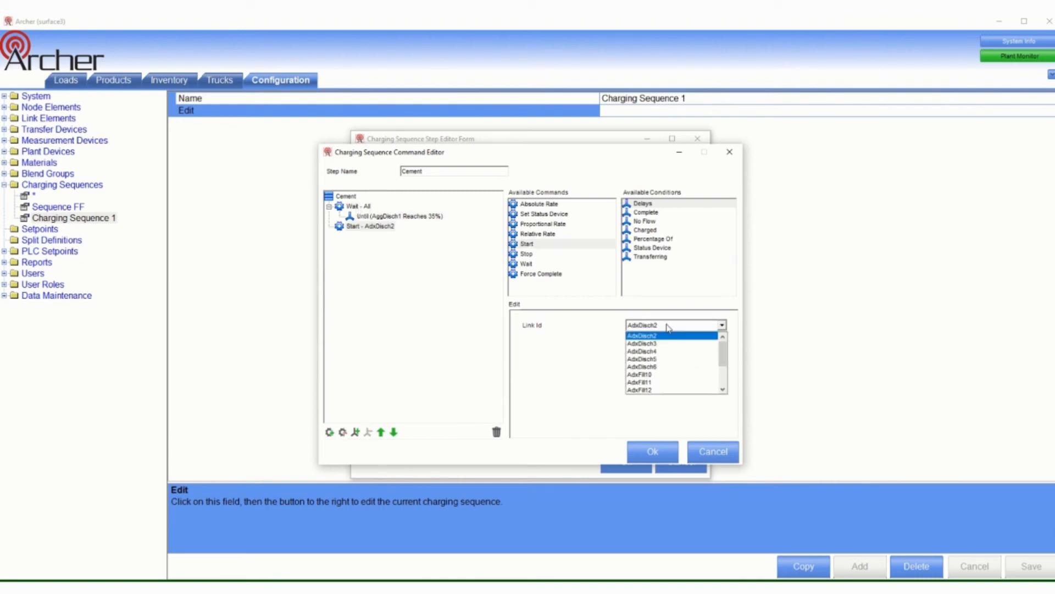
scroll(686, 379, "down", 1)
scroll(685, 379, "down", 2)
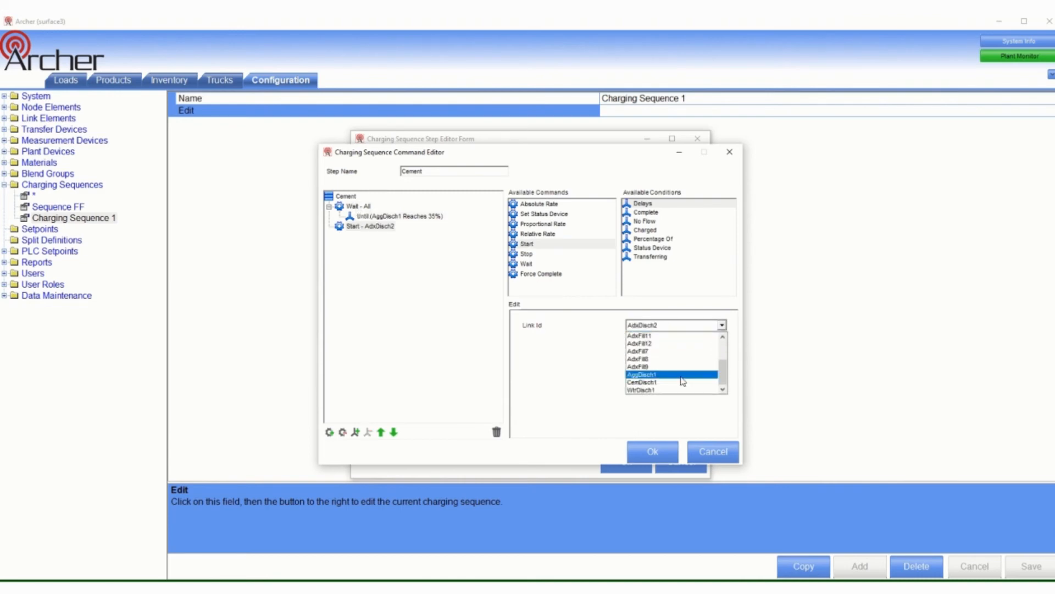
left_click(686, 379)
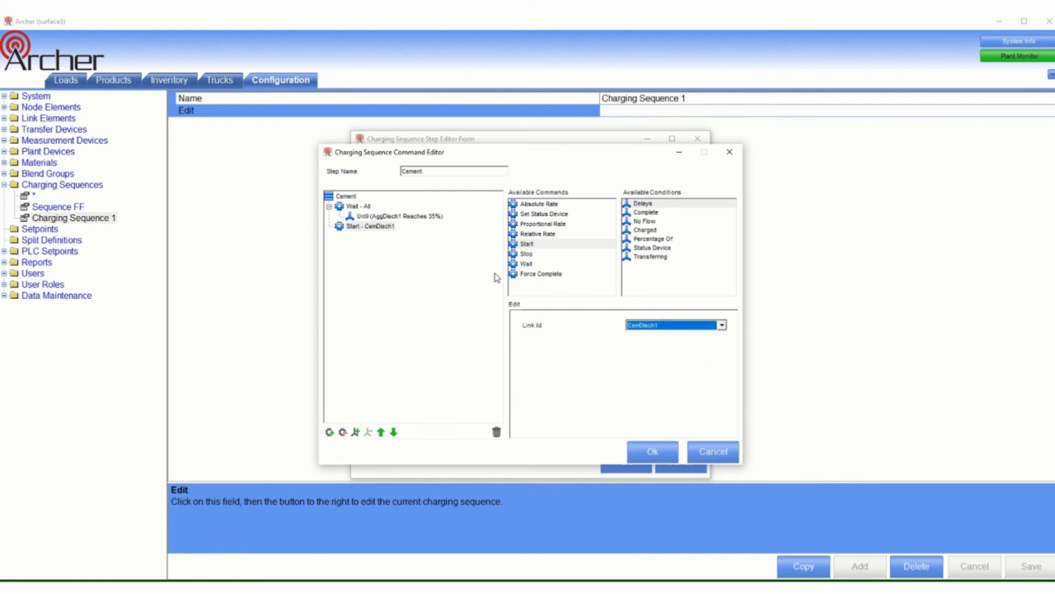
left_click(424, 258)
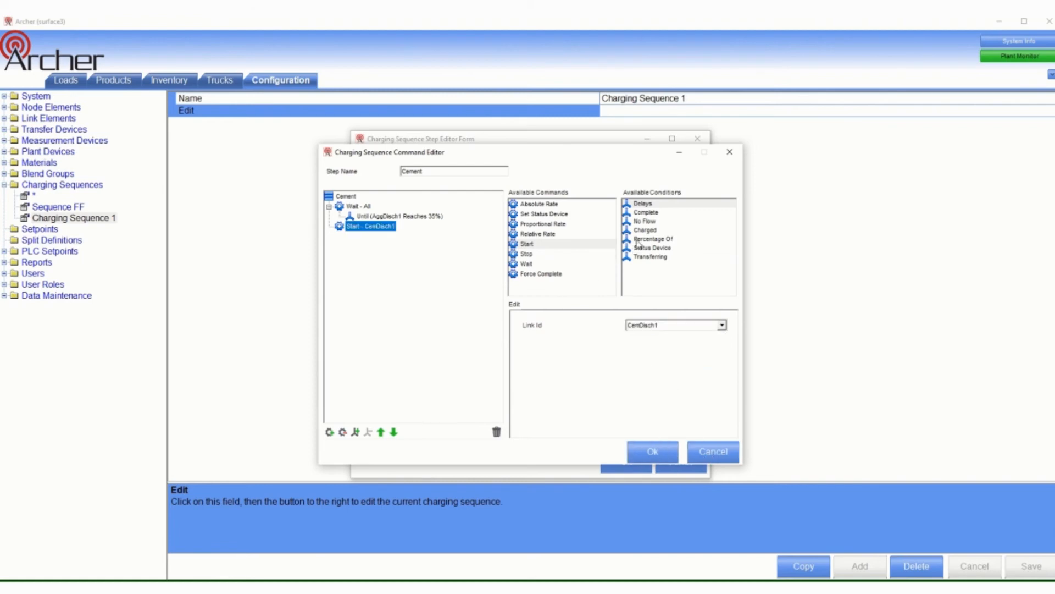
Add an Absolute Rate command for AdxDisch2 to the Cement step with a rate of 80 lb/s, and accept the step's commands
left_click_drag(637, 239, 662, 264)
double_click(519, 204)
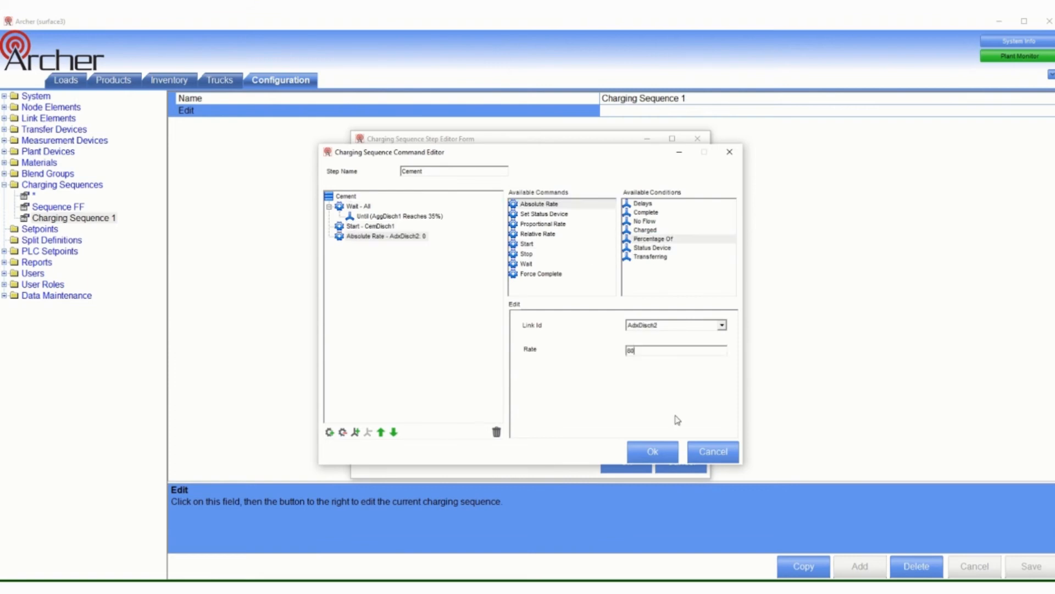
type("lbs")
left_click(652, 451)
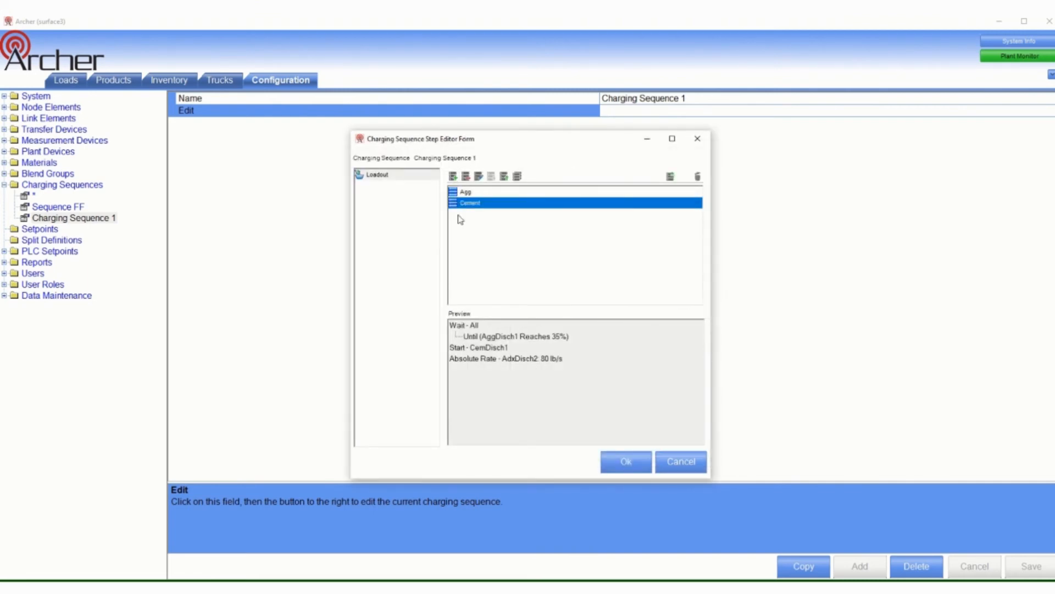
Add a new step after Cement in the Loadout, open it for command editing and name it Water
left_click(453, 176)
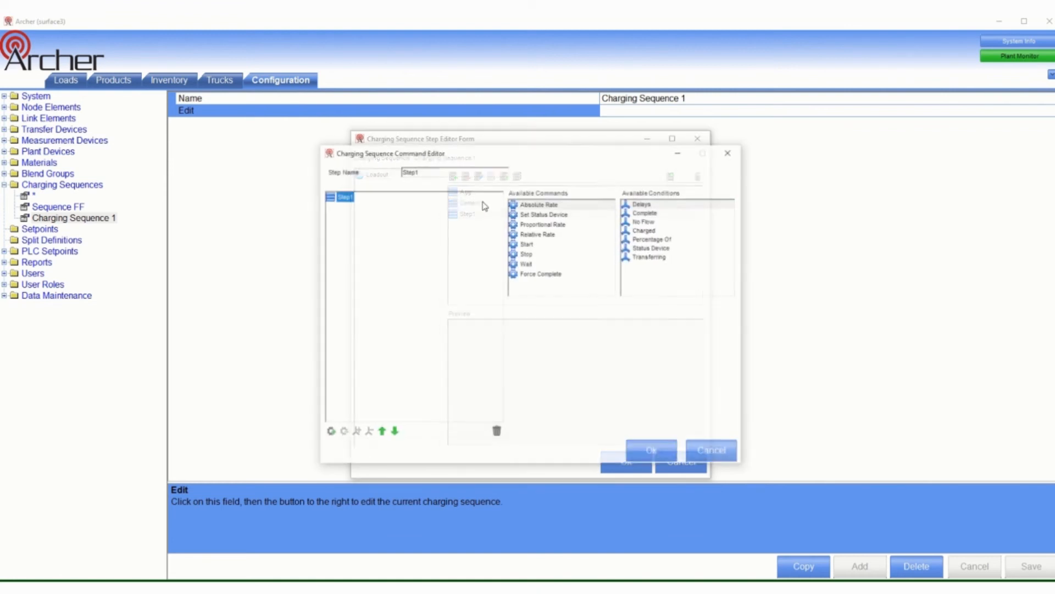
left_click(478, 176)
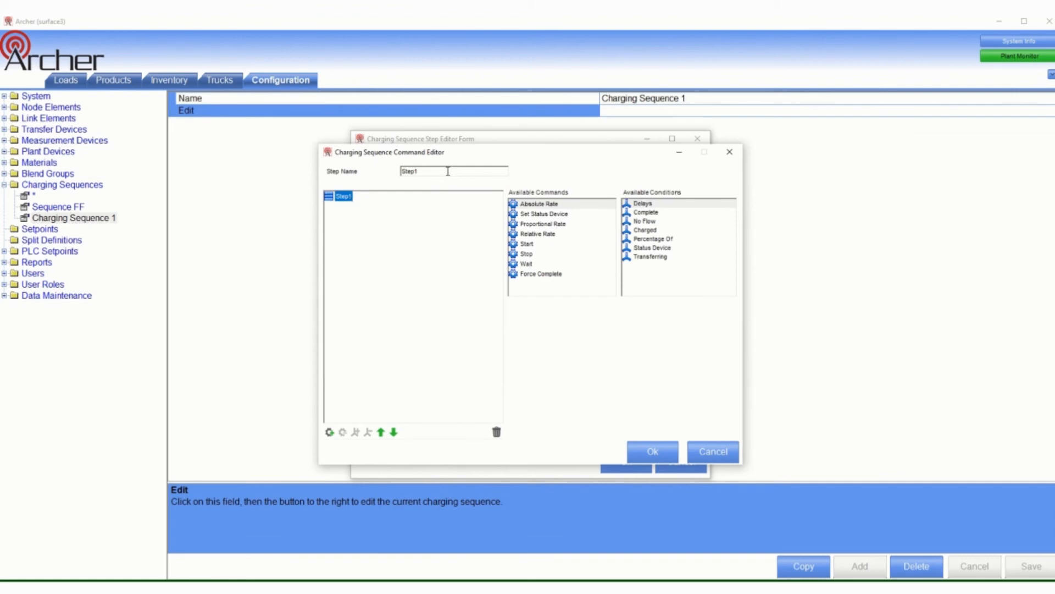
left_click_drag(448, 171, 242, 180)
type("Wai")
left_click(342, 198)
Add a Start command to the Water step and set its Link Id to WtrDisch1
left_click_drag(525, 243, 333, 202)
left_click(352, 206)
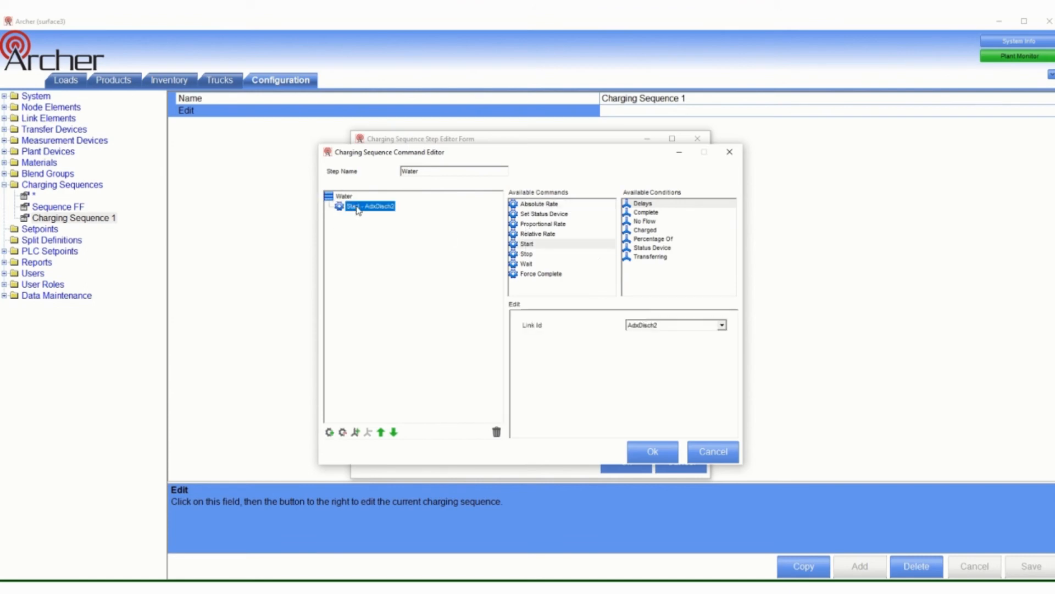
left_click(644, 327)
left_click_drag(722, 354, 715, 393)
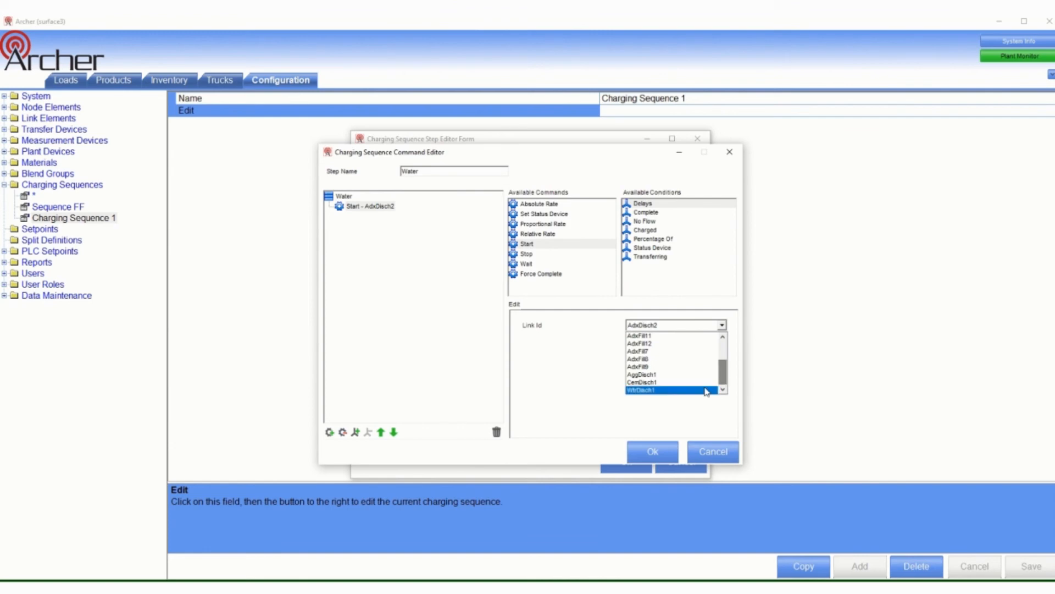
left_click(679, 391)
left_click(442, 242)
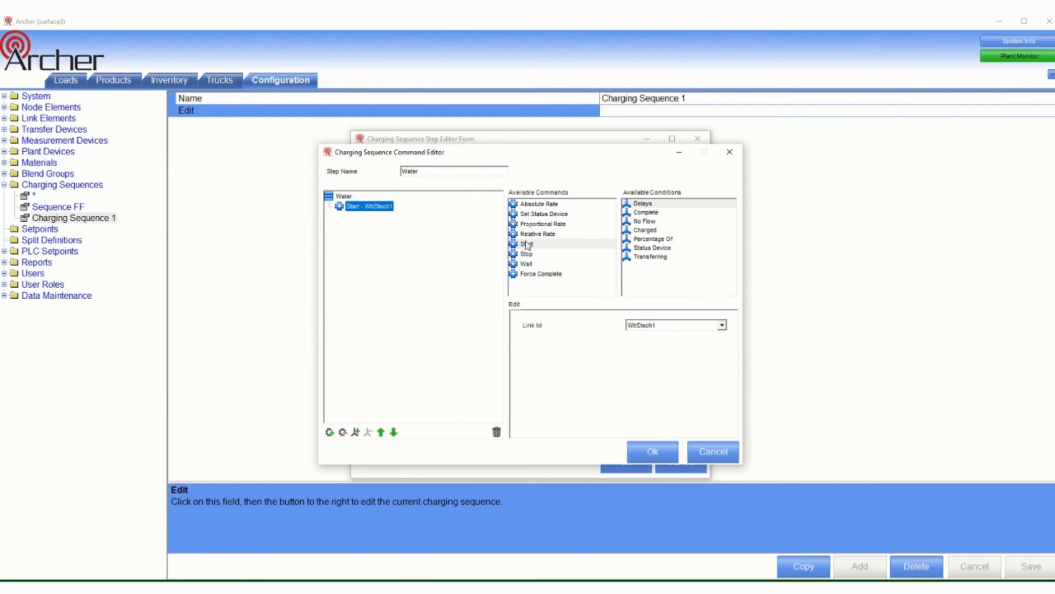
Add a Wait command to the Water step and set its Link Id to WtrDisch1
left_click(524, 264)
left_click_drag(523, 264, 357, 208)
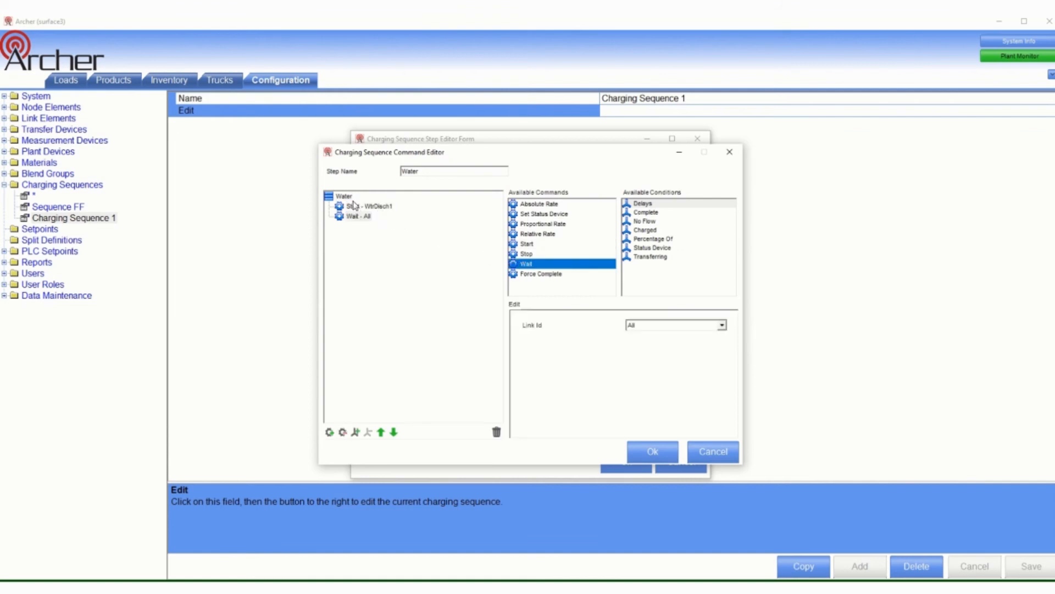
left_click(654, 325)
left_click_drag(720, 349, 720, 385)
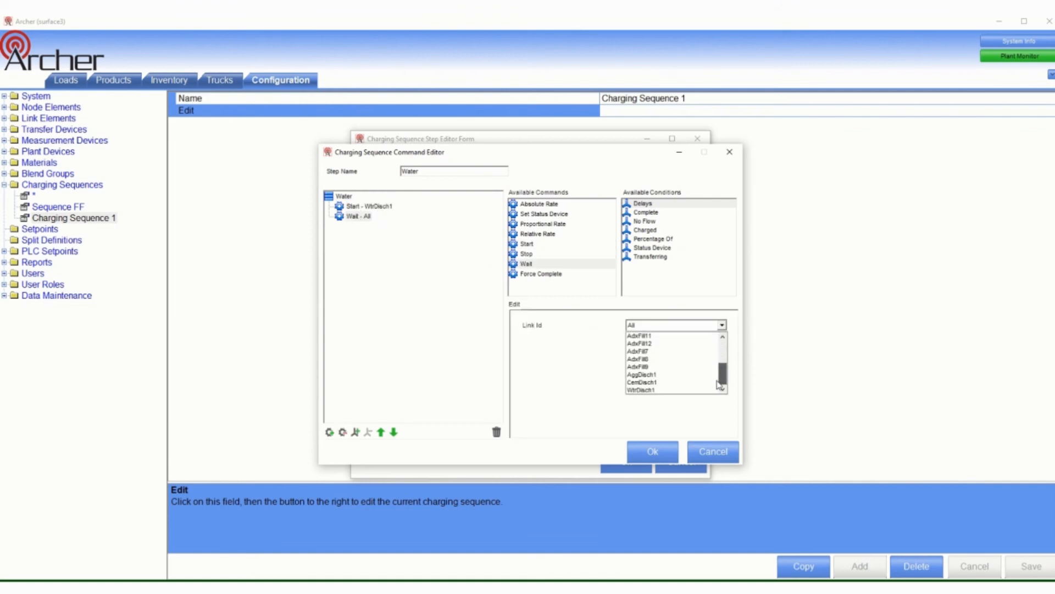
left_click(684, 390)
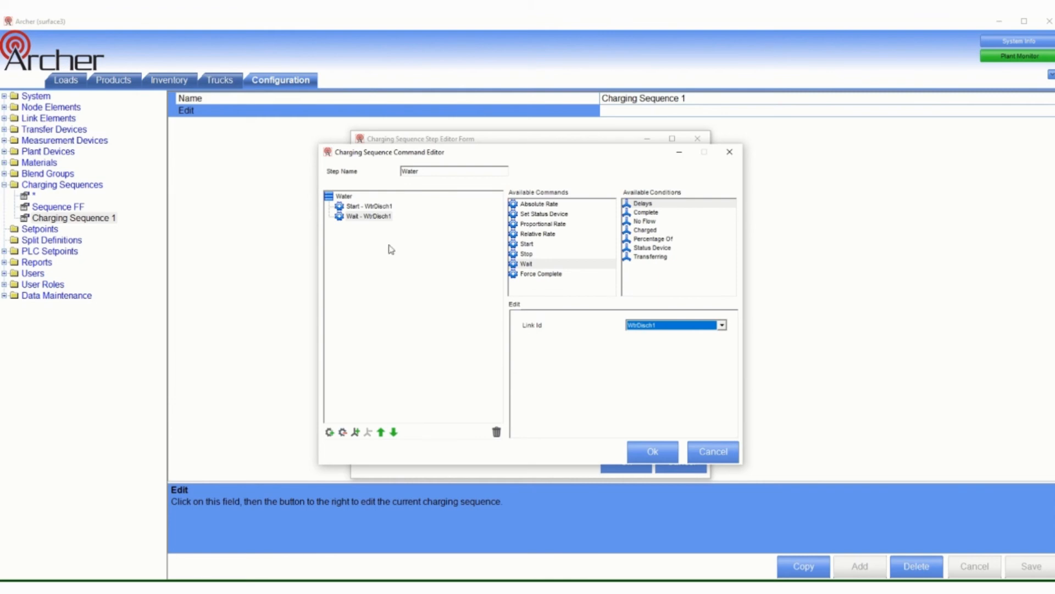
Add a Percentage Of condition for AdxDisch2 under the WtrDisch1 Wait command and set its percent to 80
left_click(375, 218)
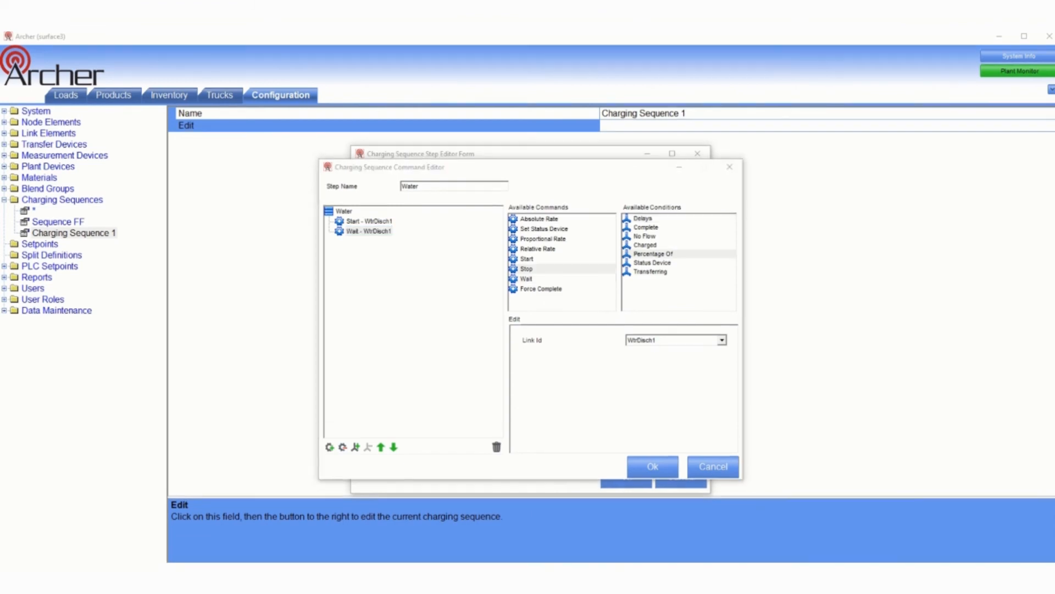
left_click_drag(654, 253, 361, 236)
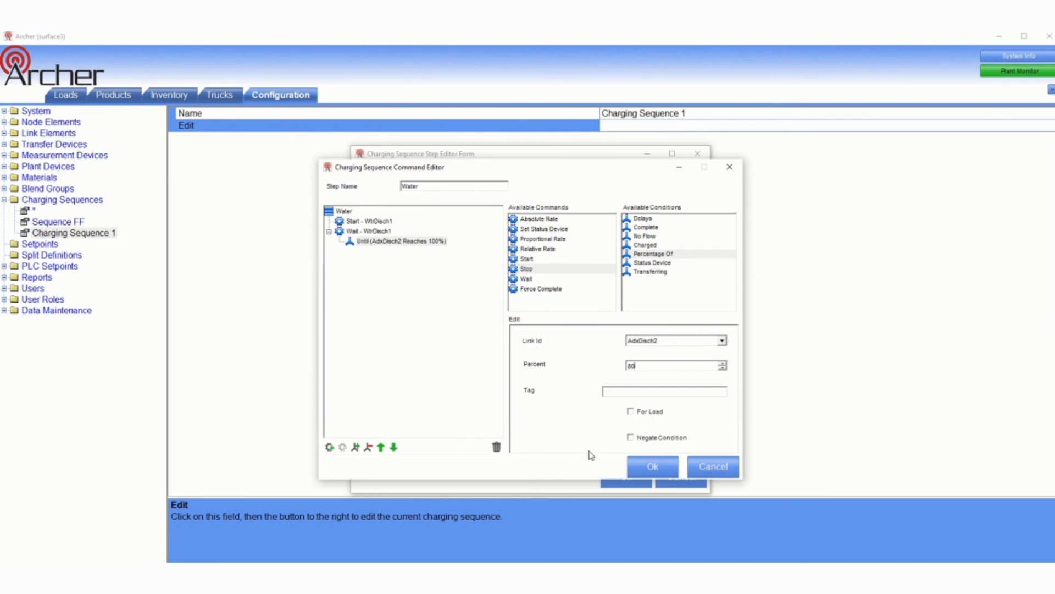
left_click(407, 242)
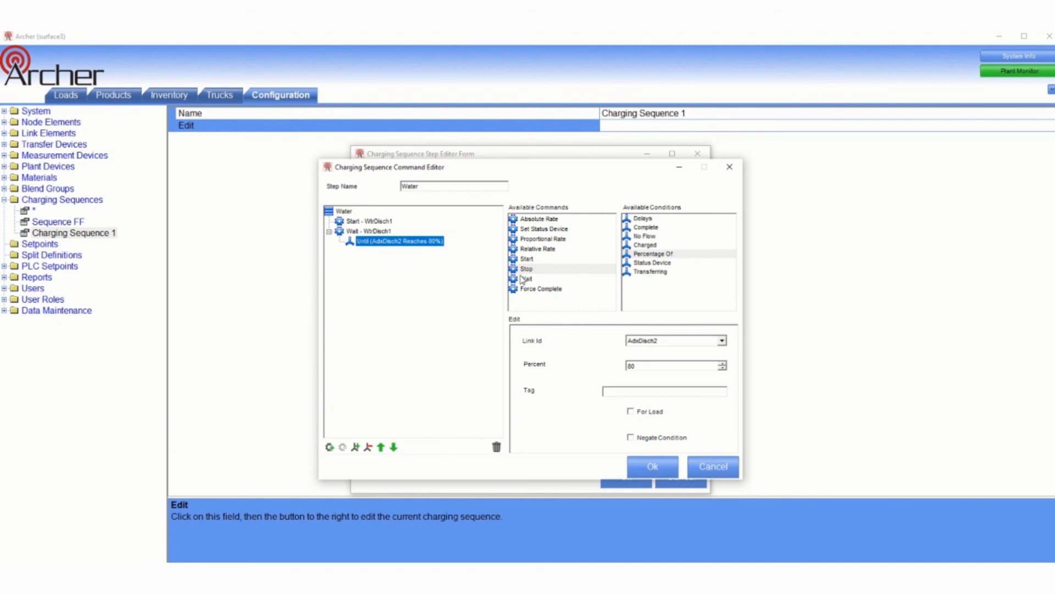
Add a Stop command to the Water step and set its Link Id to WtrDisch1
left_click_drag(527, 268, 350, 244)
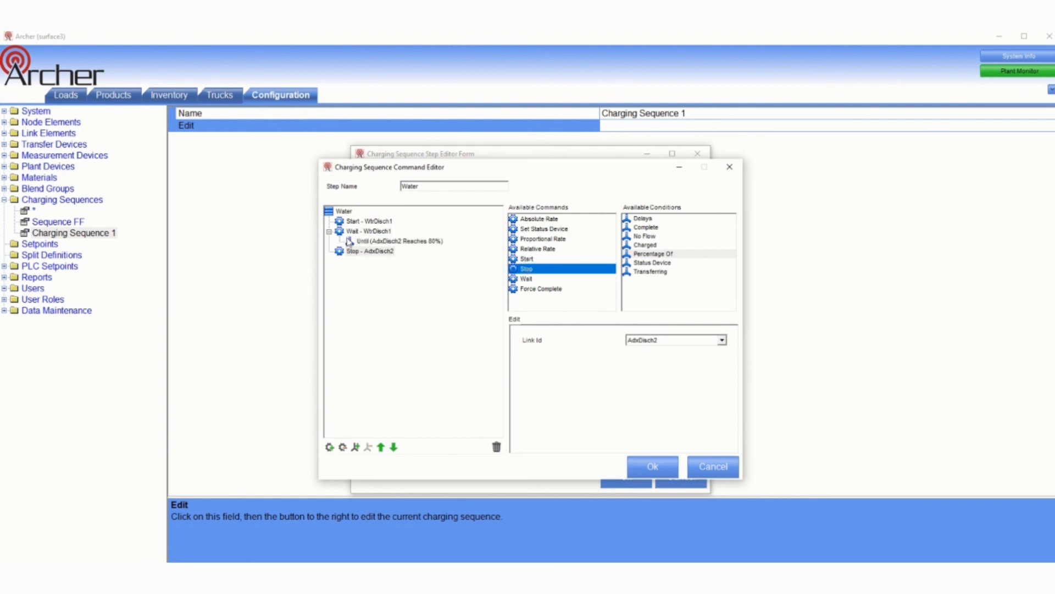
left_click(657, 340)
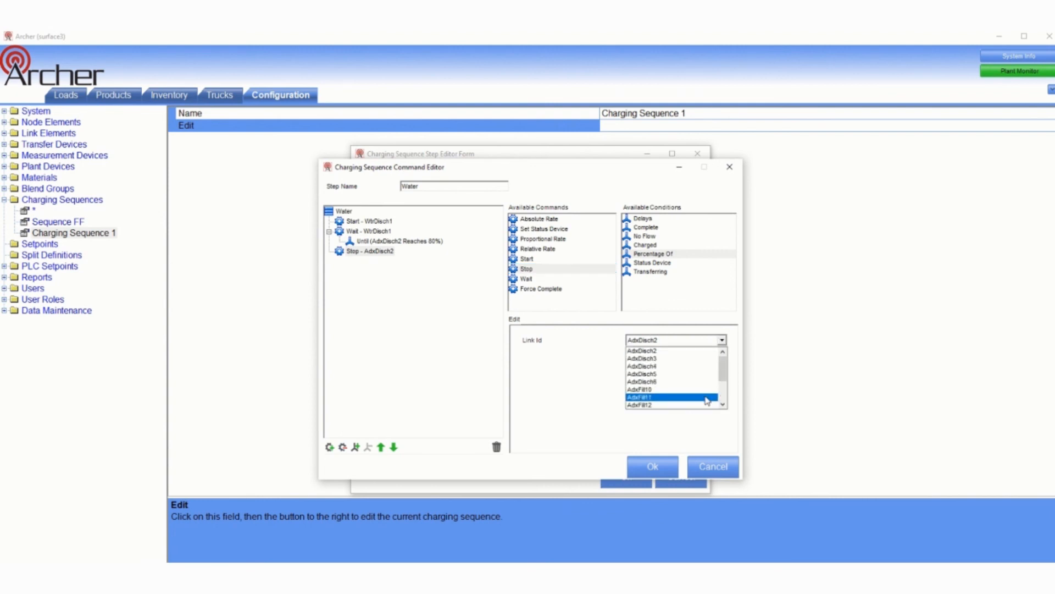
left_click(722, 404)
left_click(722, 404)
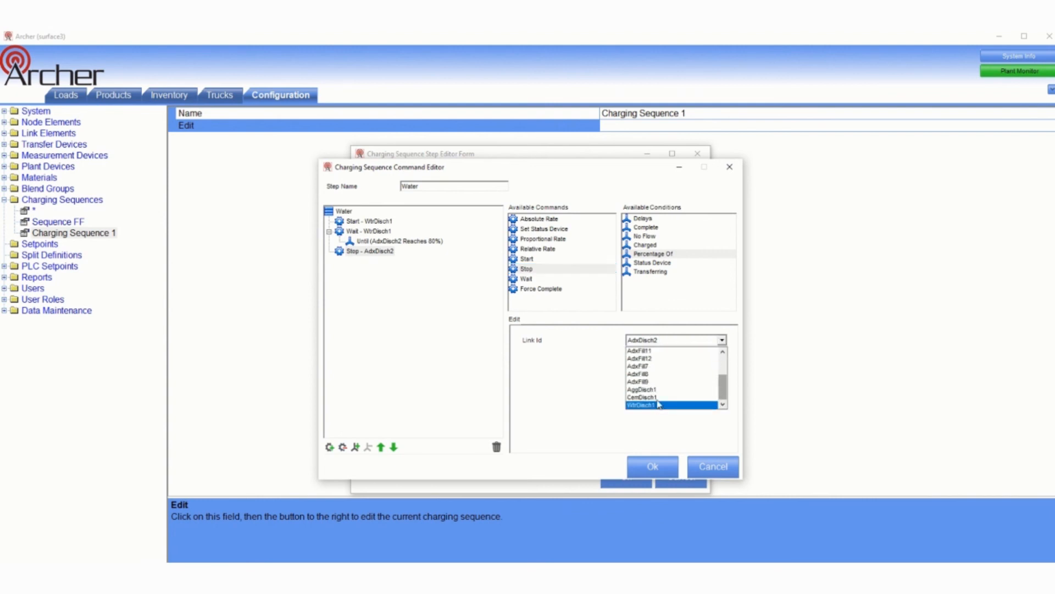
scroll(654, 393, "up", 1)
scroll(654, 394, "up", 1)
scroll(654, 394, "down", 2)
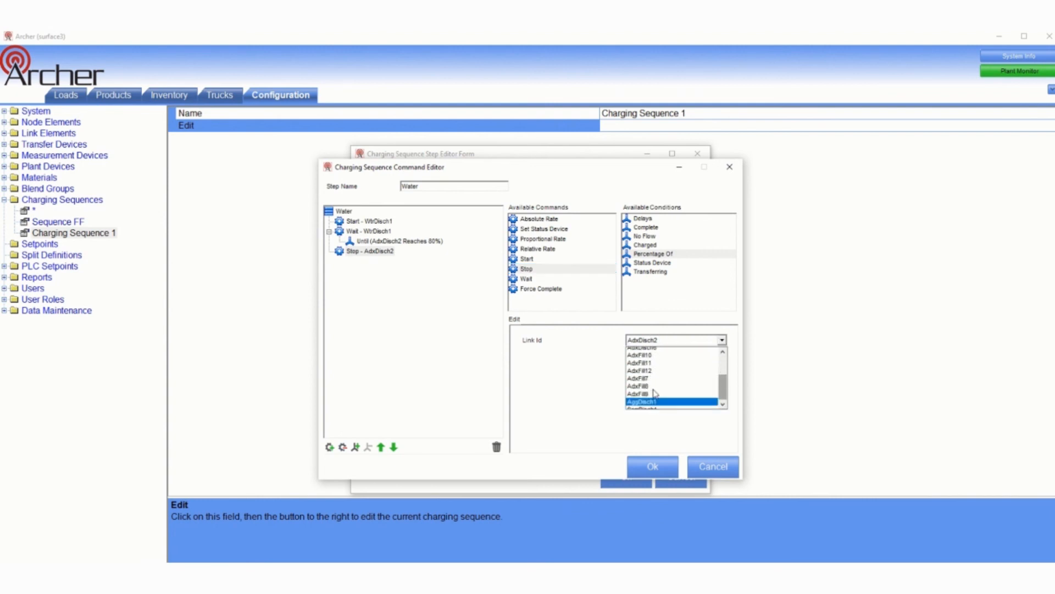
left_click(647, 405)
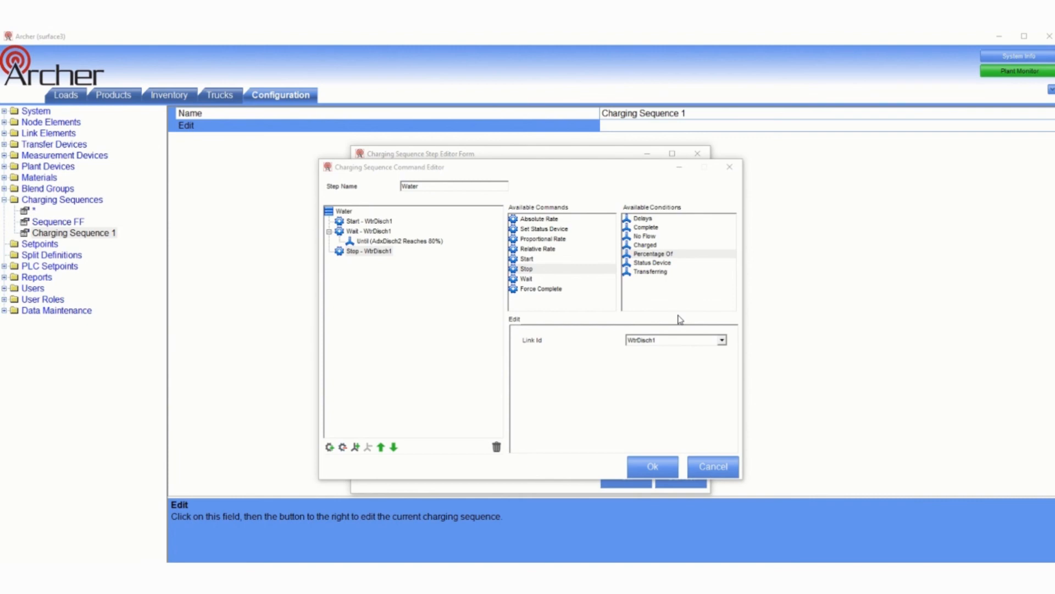
Add a Wait - All command after the Stop command and give it a Complete condition for AdxDisch2
left_click_drag(526, 278, 352, 251)
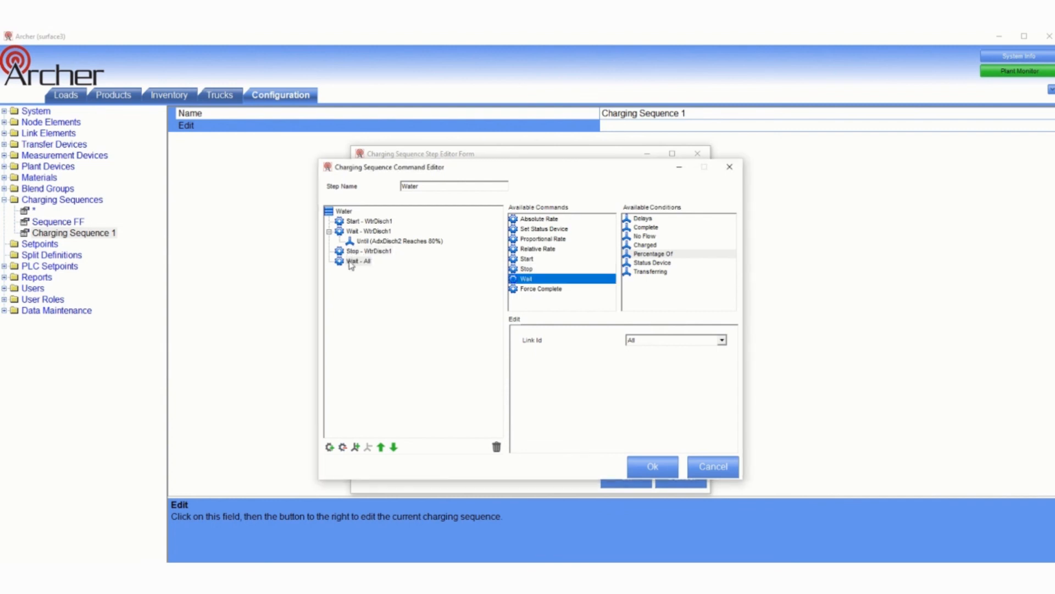
left_click(352, 261)
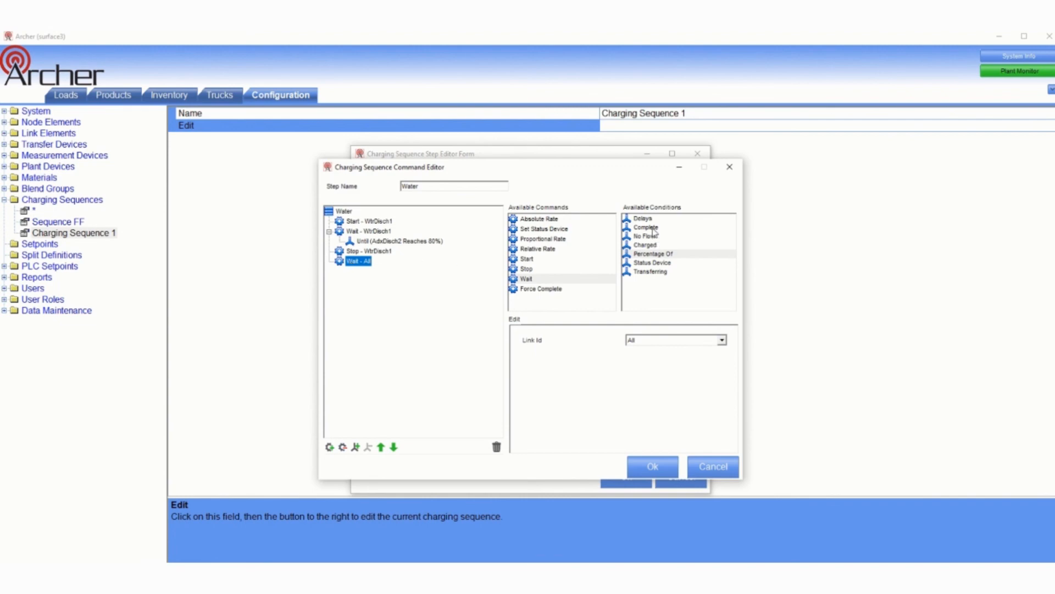
left_click_drag(654, 229, 354, 264)
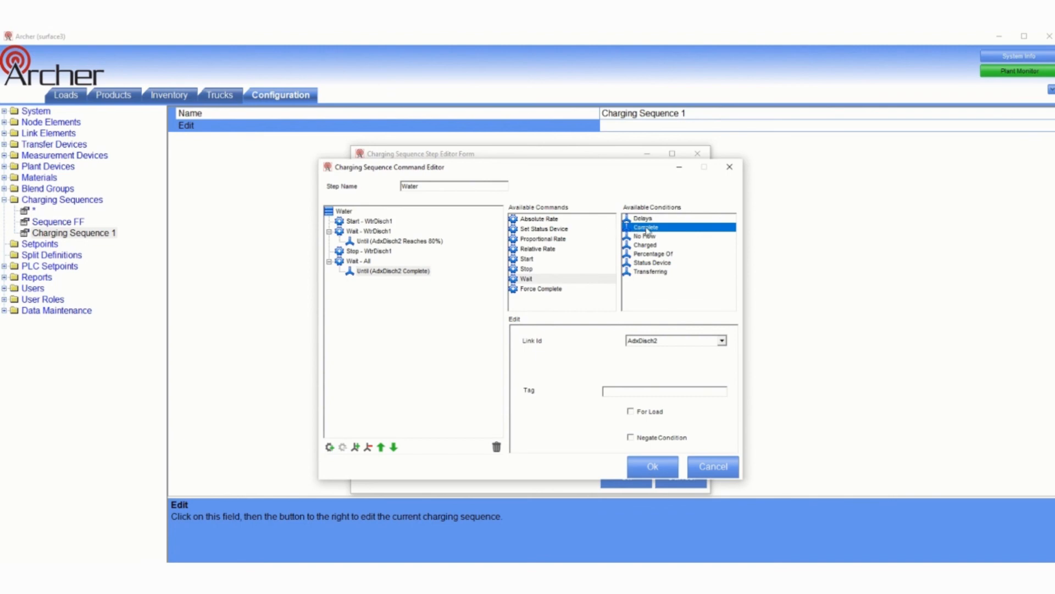
left_click(655, 343)
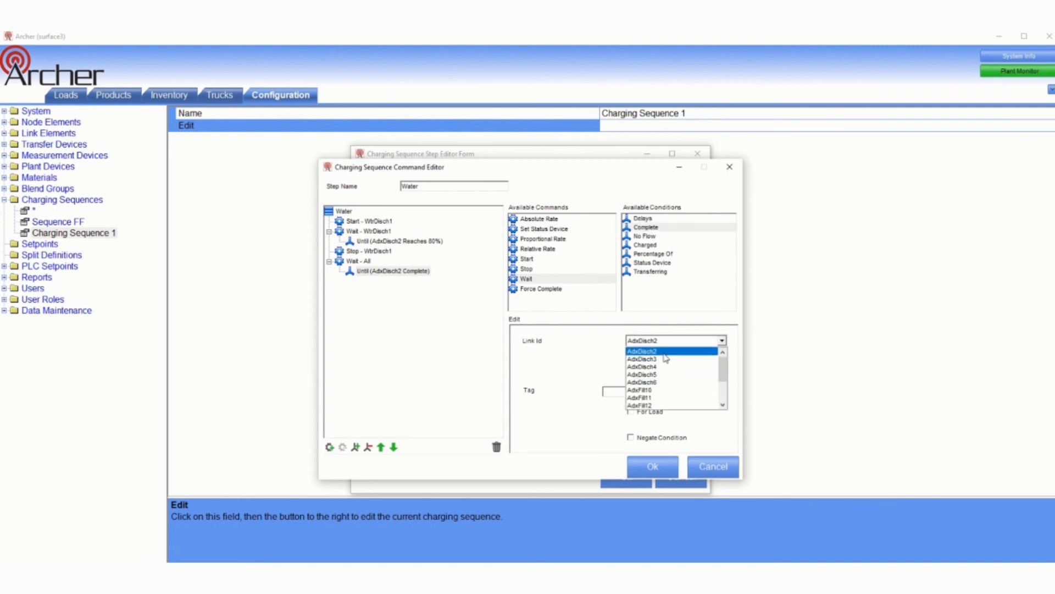
left_click(665, 352)
left_click(388, 297)
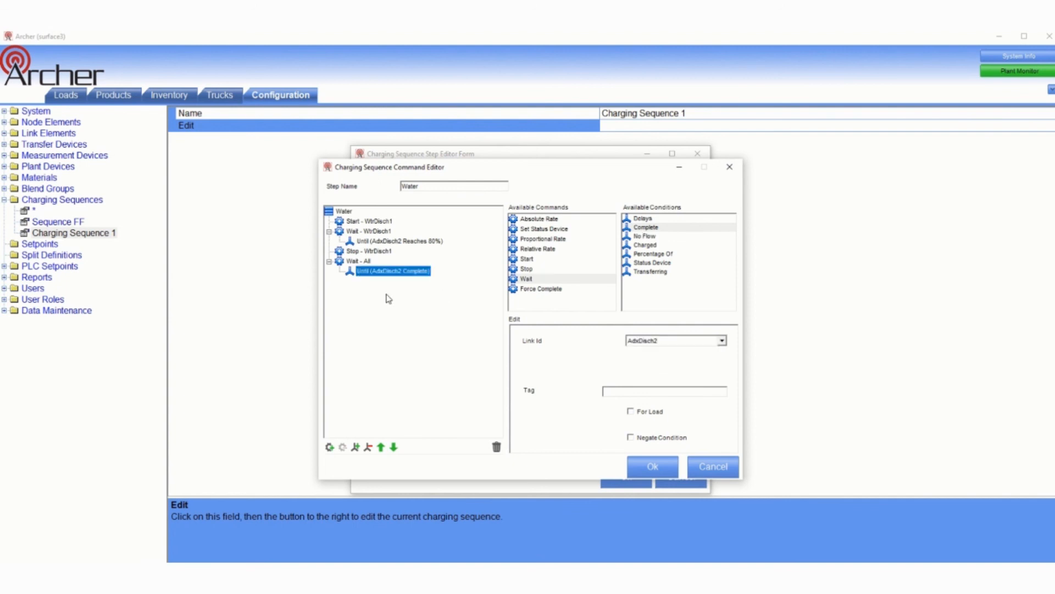
Add three more Complete conditions under the Water step's Wait - All command
left_click_drag(641, 228, 359, 266)
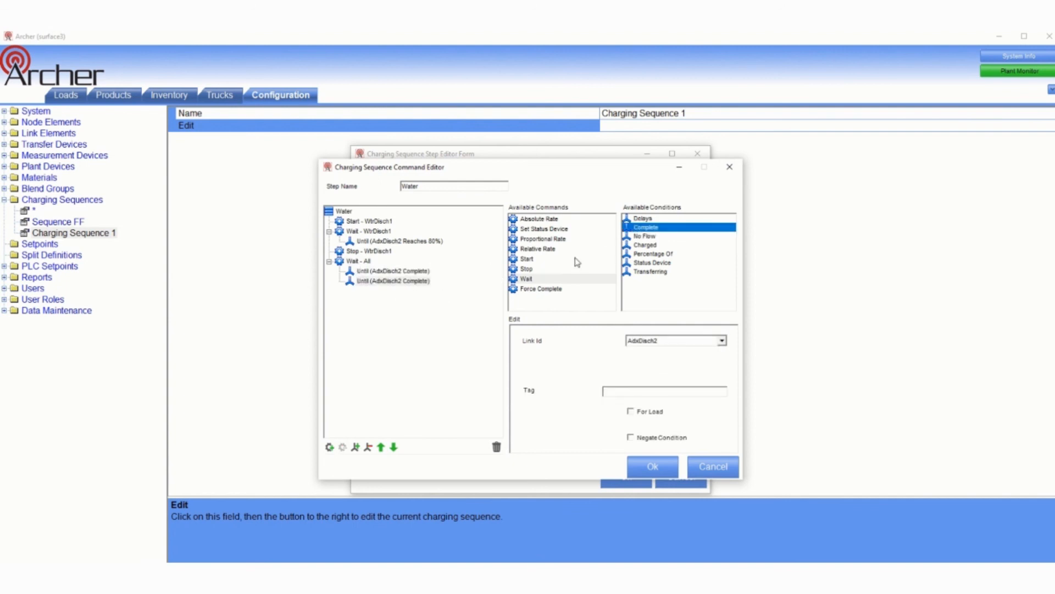
left_click_drag(652, 231, 371, 280)
left_click_drag(648, 231, 392, 300)
Set the Link Ids of the second, third and fourth Complete conditions to AdxDisch3, AdxDisch4 and AdxDisch5
left_click(393, 283)
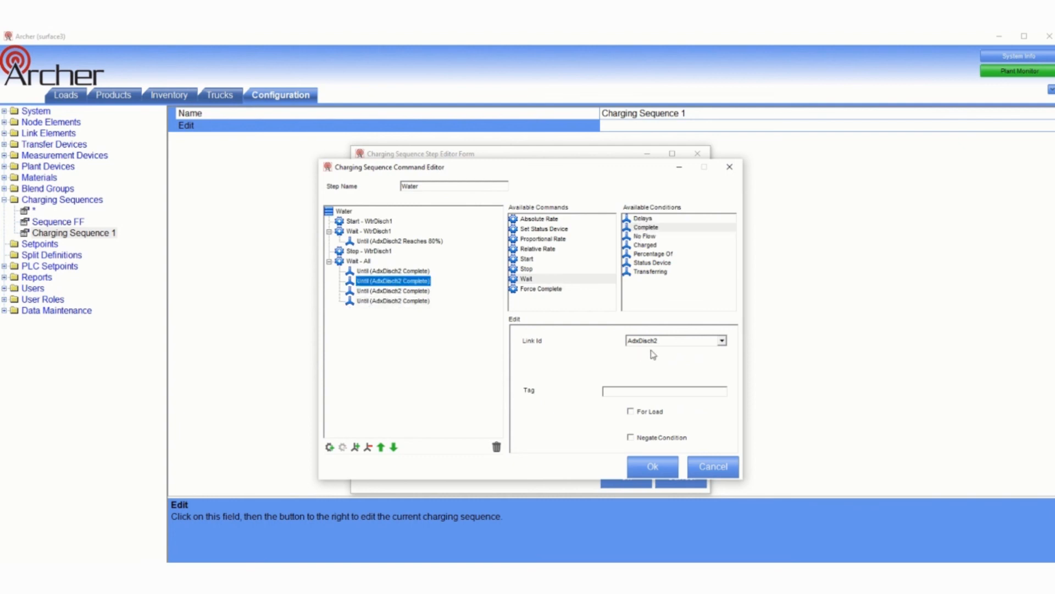
left_click(662, 341)
left_click(659, 358)
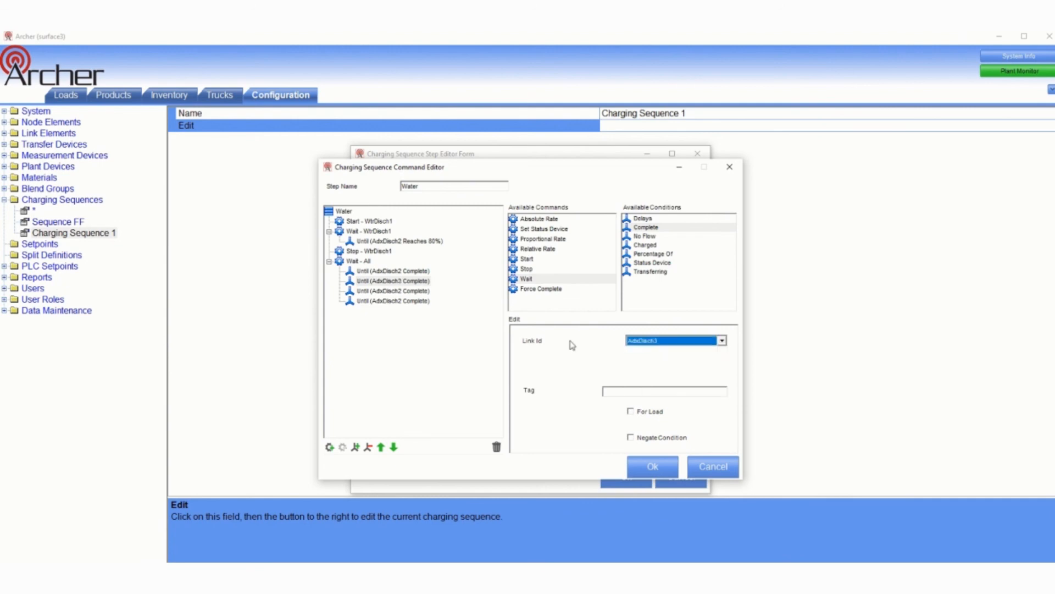
left_click(405, 293)
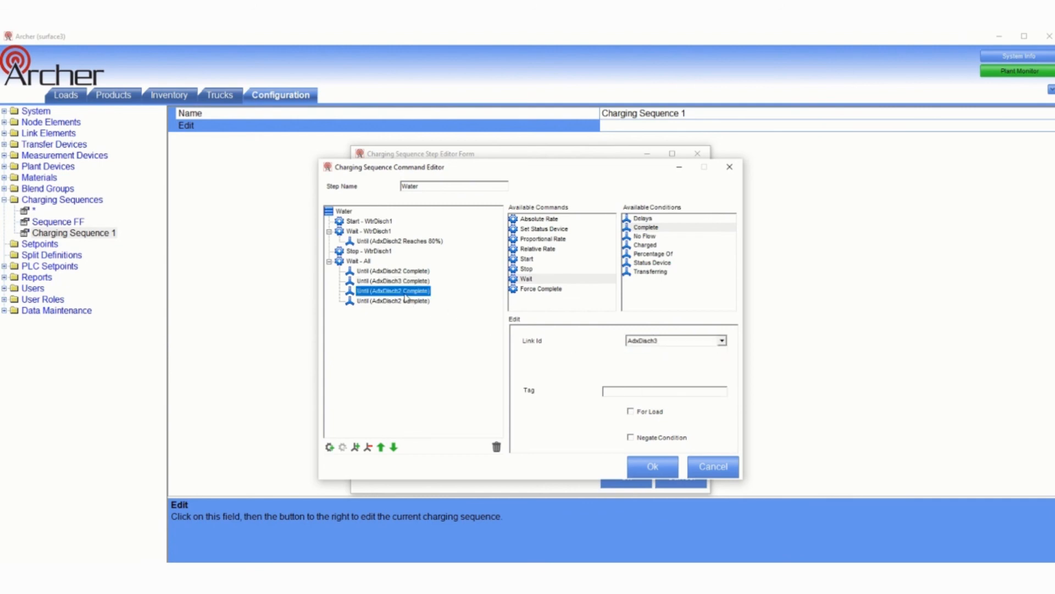
left_click(659, 341)
left_click(659, 363)
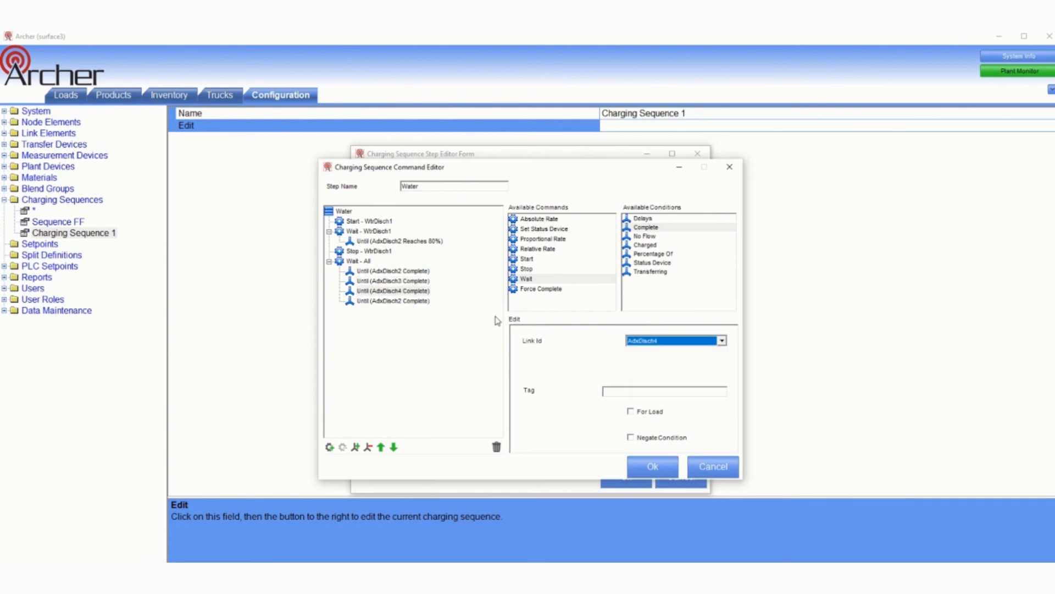
left_click(422, 301)
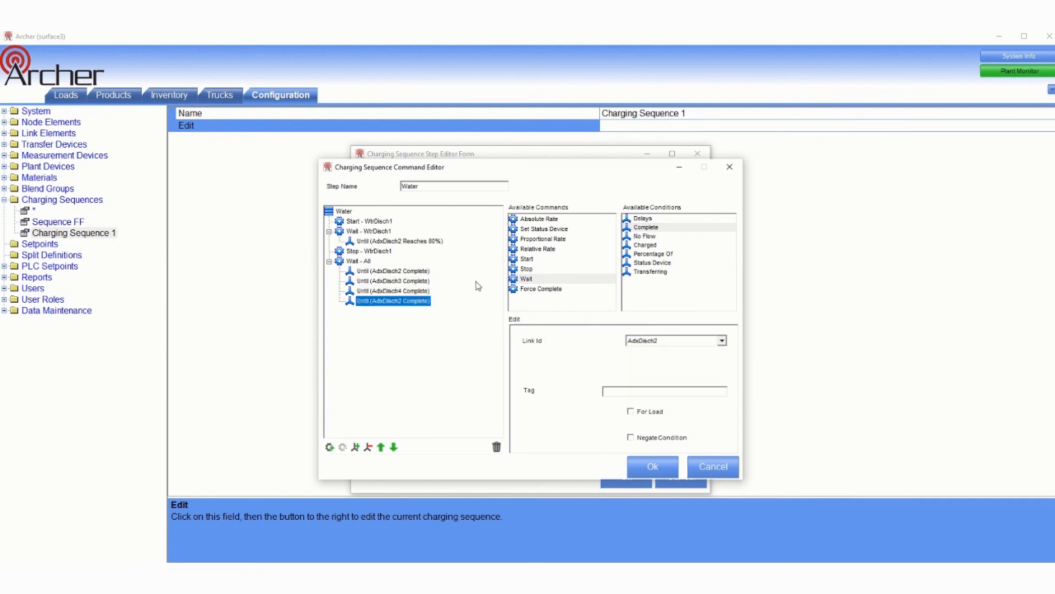
left_click(650, 342)
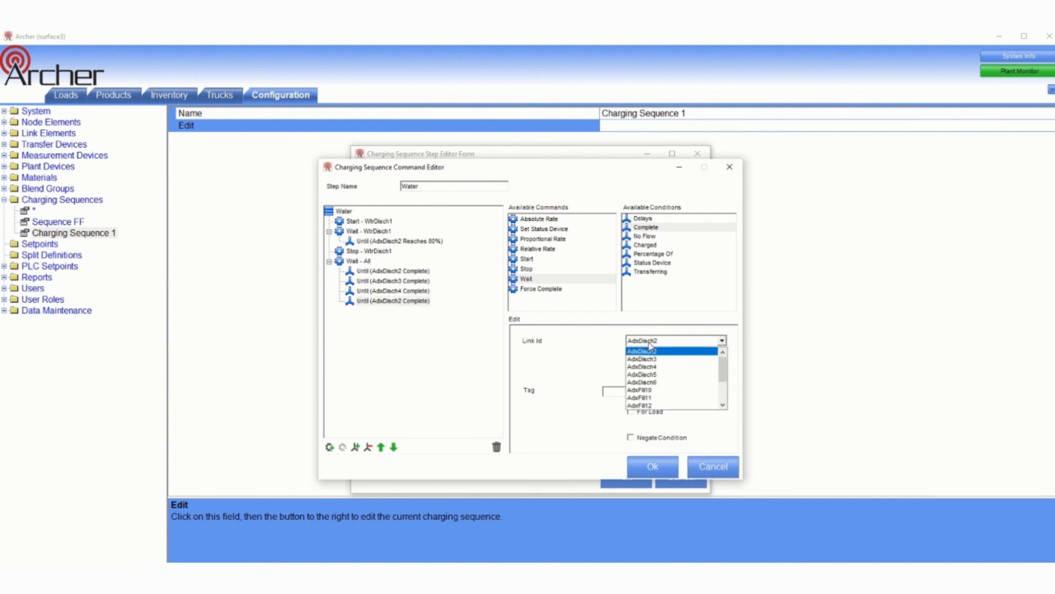
left_click(640, 376)
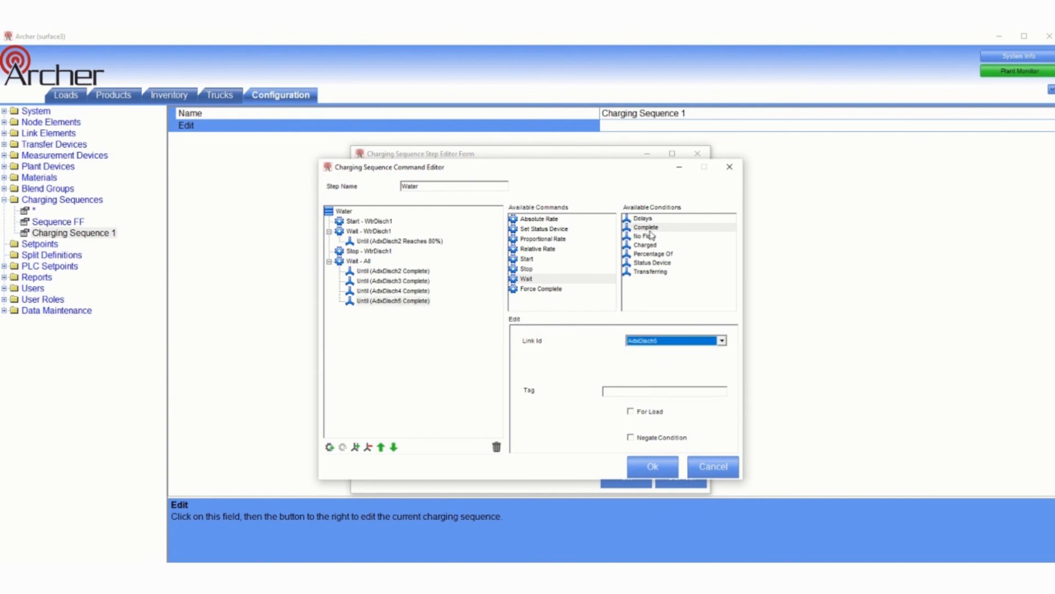
Add a fifth Complete condition under the Wait - All command and set its Link Id to AdxDisch6
left_click_drag(648, 230, 355, 270)
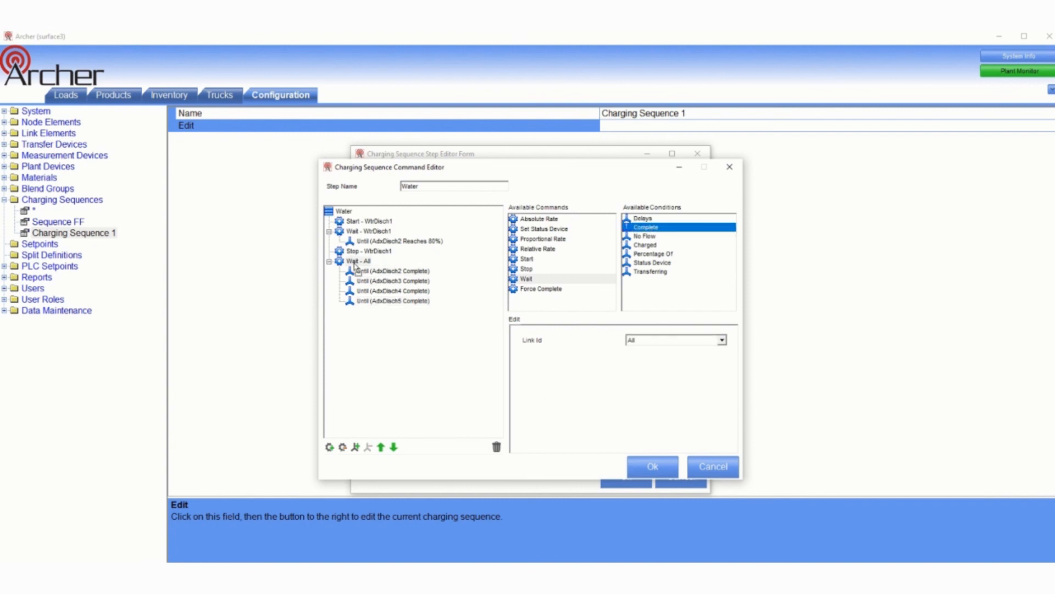
left_click(412, 311)
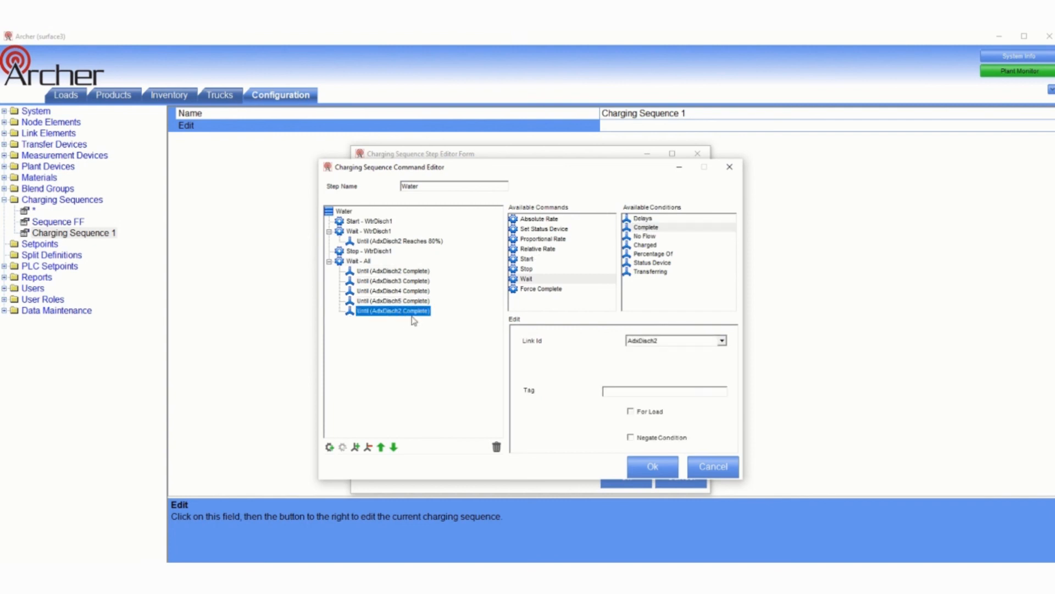
left_click(675, 345)
left_click(659, 382)
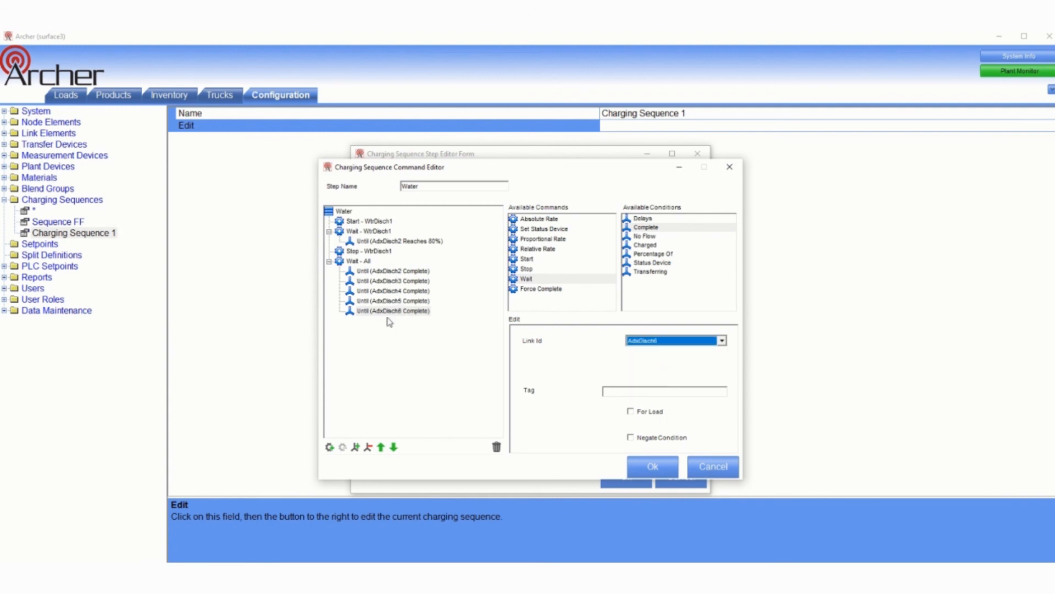
left_click(392, 368)
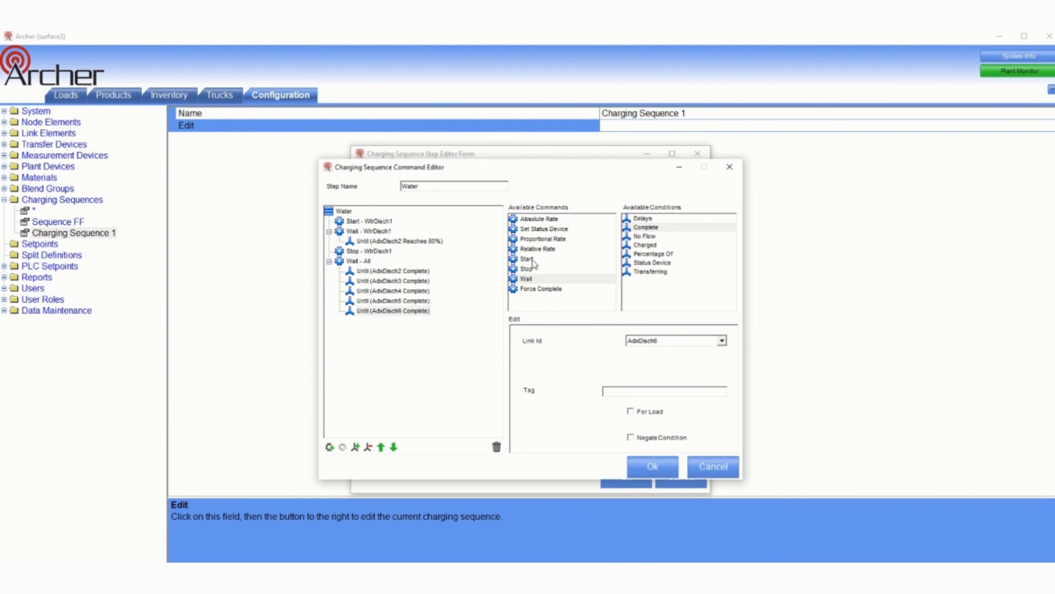
Add a final Start command to the Water step, set its Link Id to WtrDisch1, and accept the step and sequence edits
left_click_drag(532, 259, 340, 265)
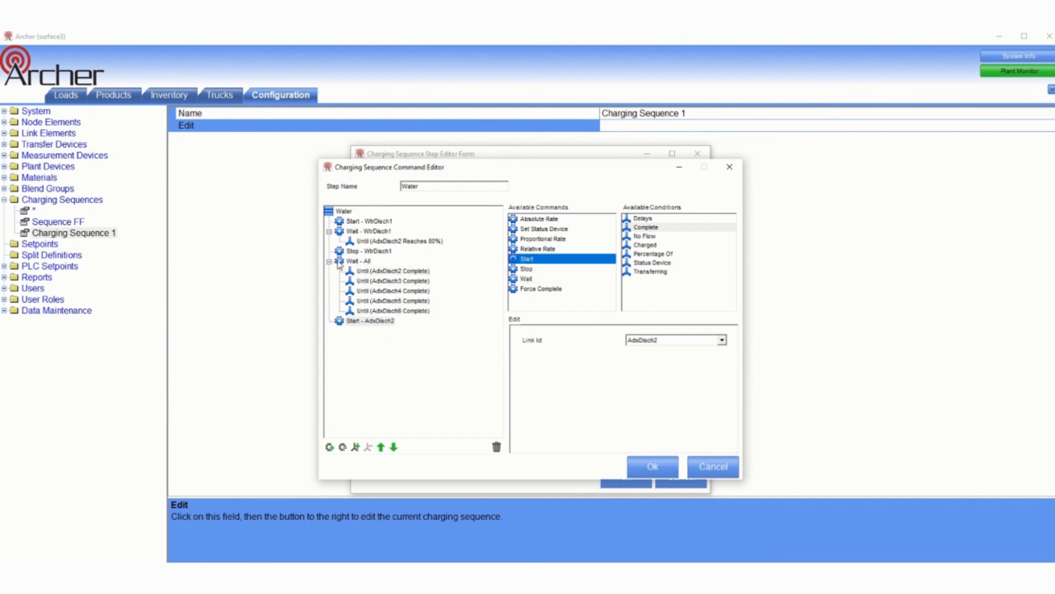
left_click(376, 322)
left_click(635, 341)
scroll(637, 374, "down", 2)
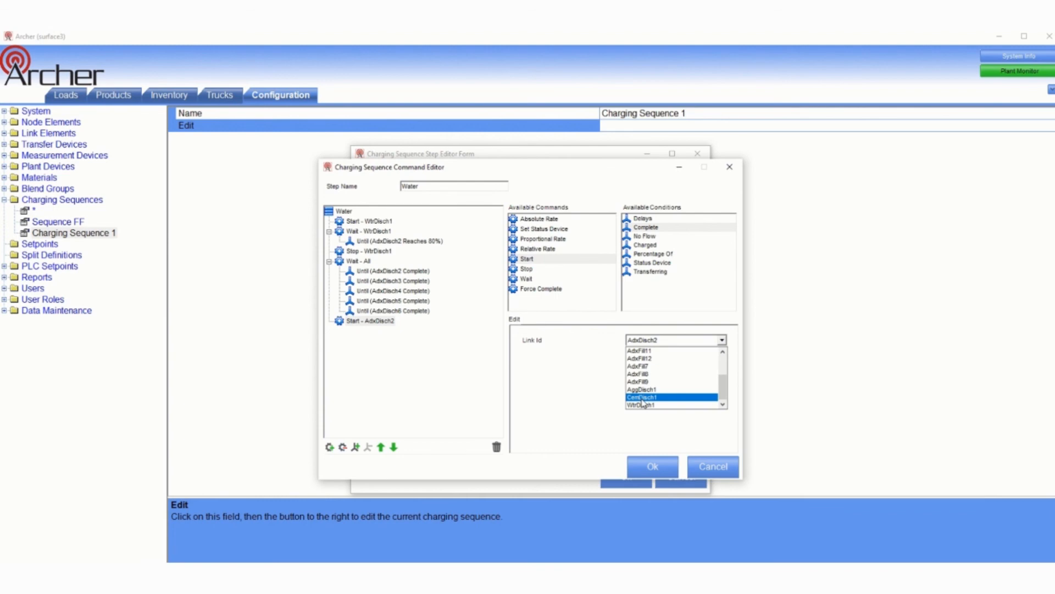
left_click(642, 400)
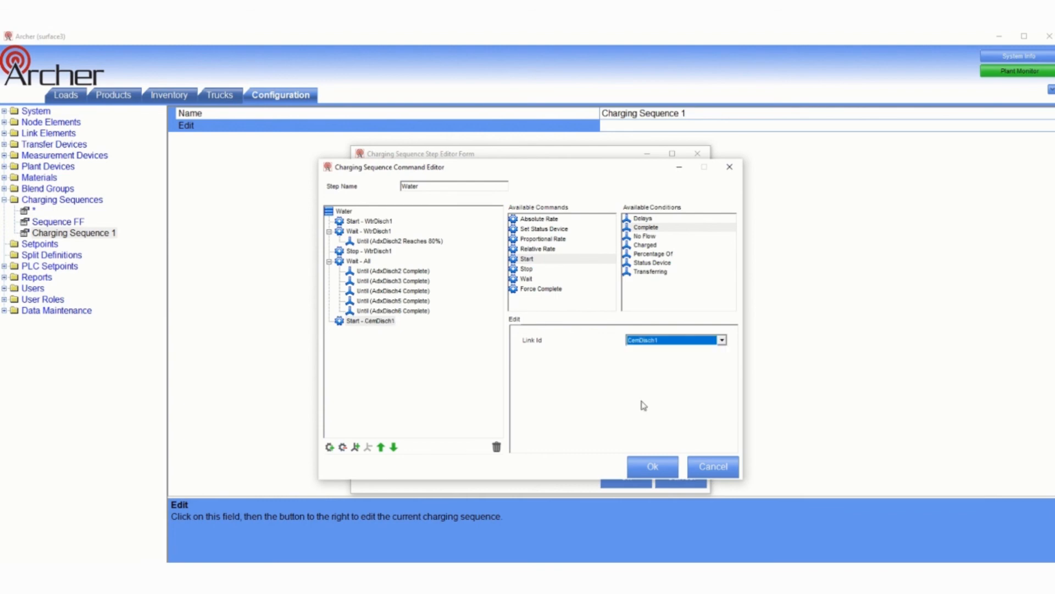
left_click(672, 340)
left_click(646, 405)
left_click(650, 467)
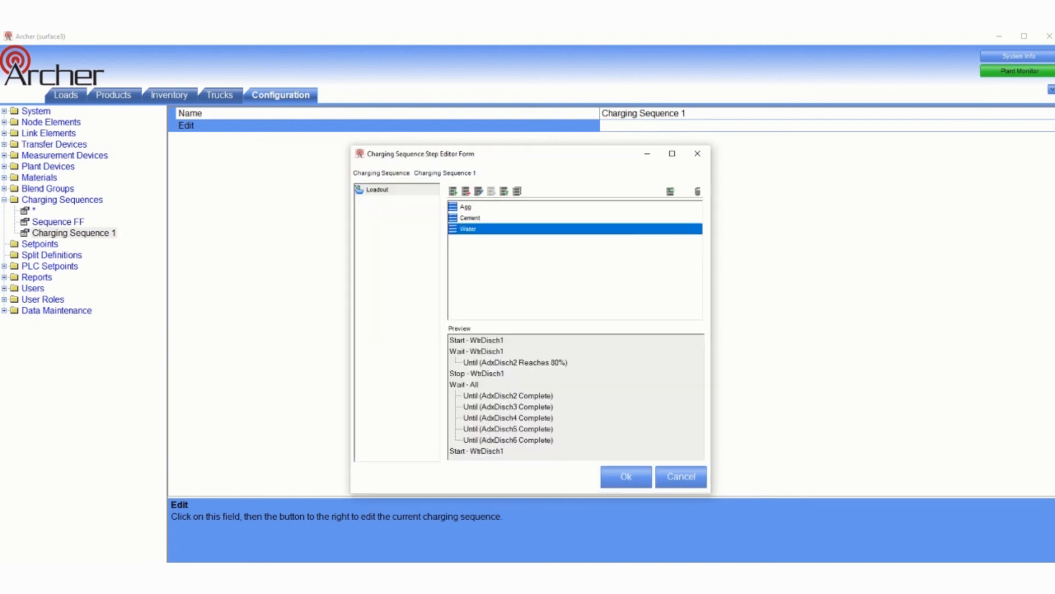
key("Return")
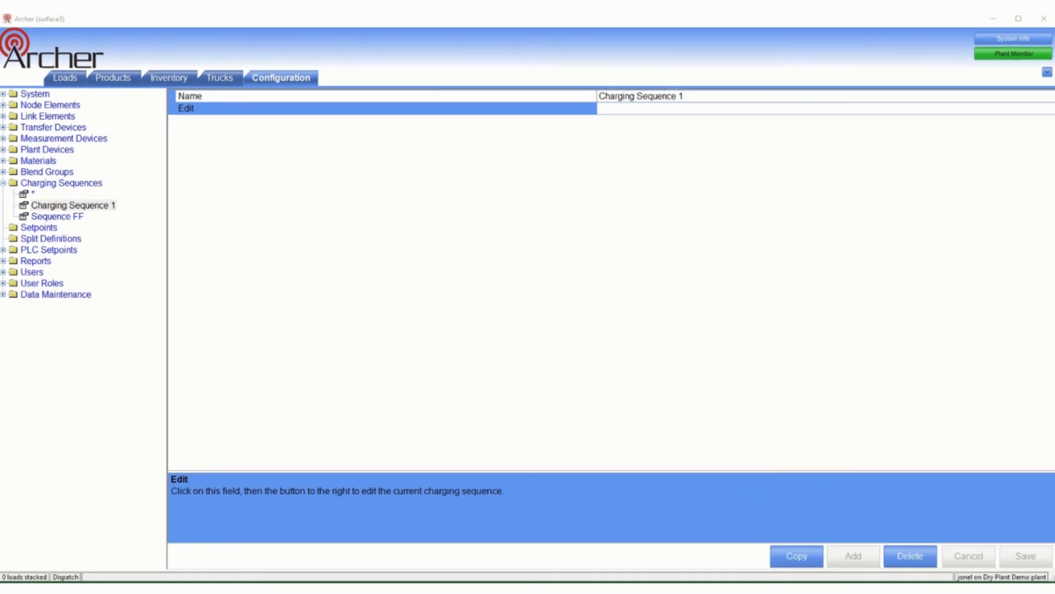
Assign Charging Sequence 1 to Recipe 1 of product 113 and save the product
left_click(119, 80)
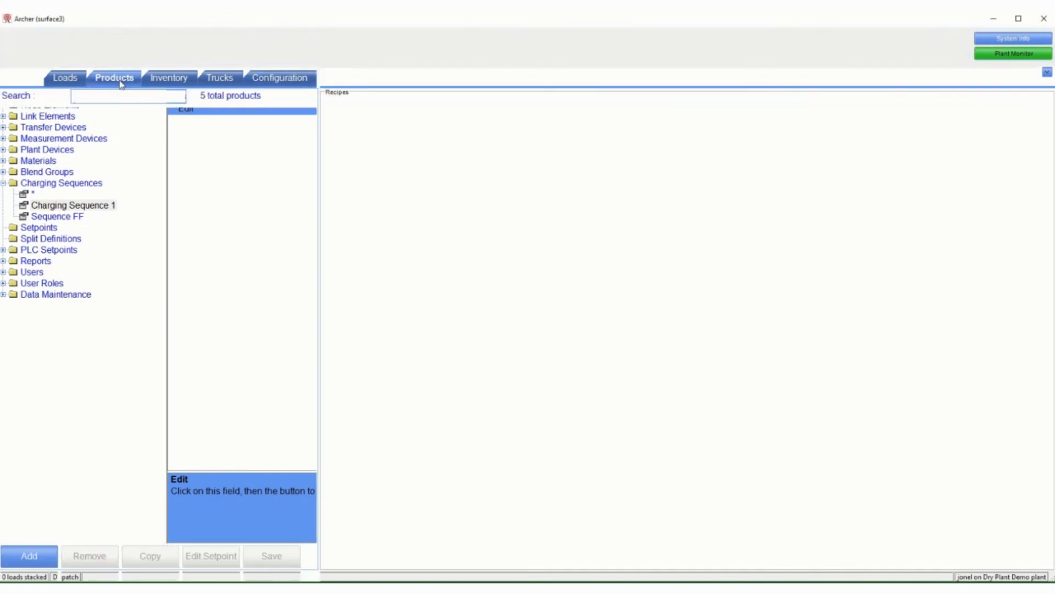
left_click(112, 125)
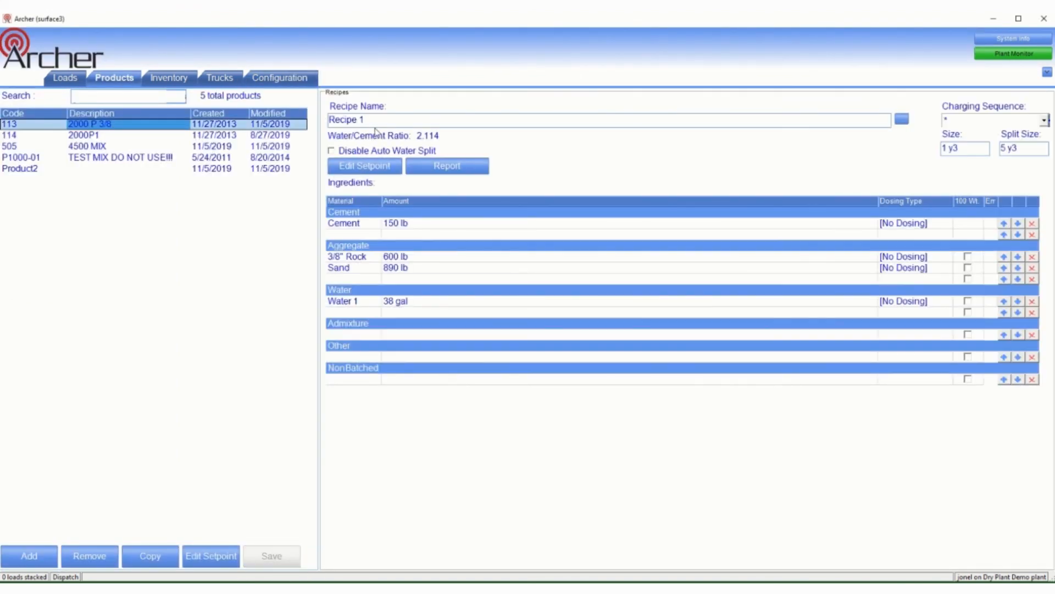
left_click(1043, 122)
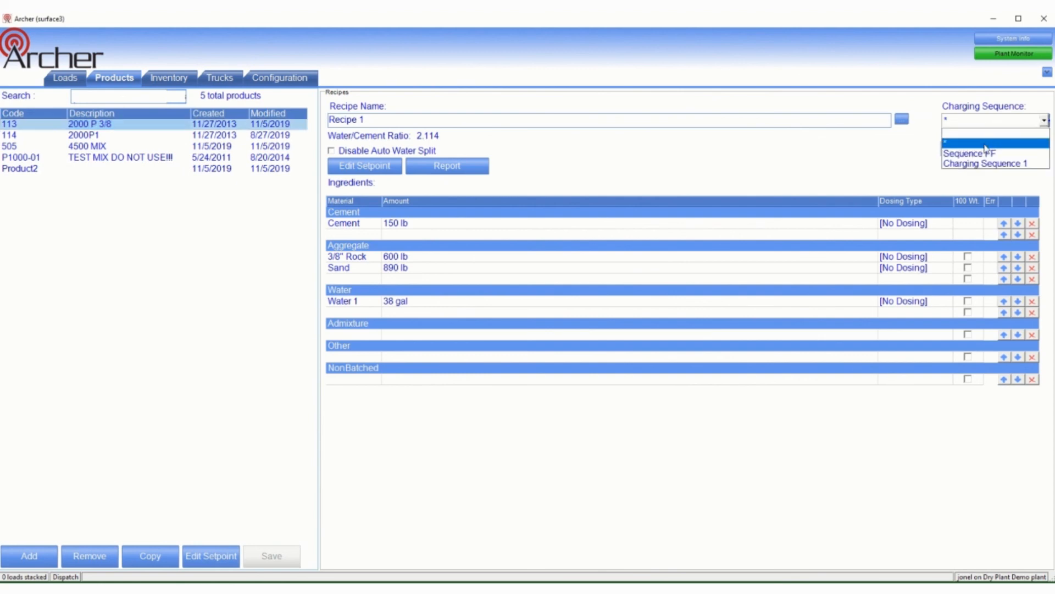
left_click(982, 163)
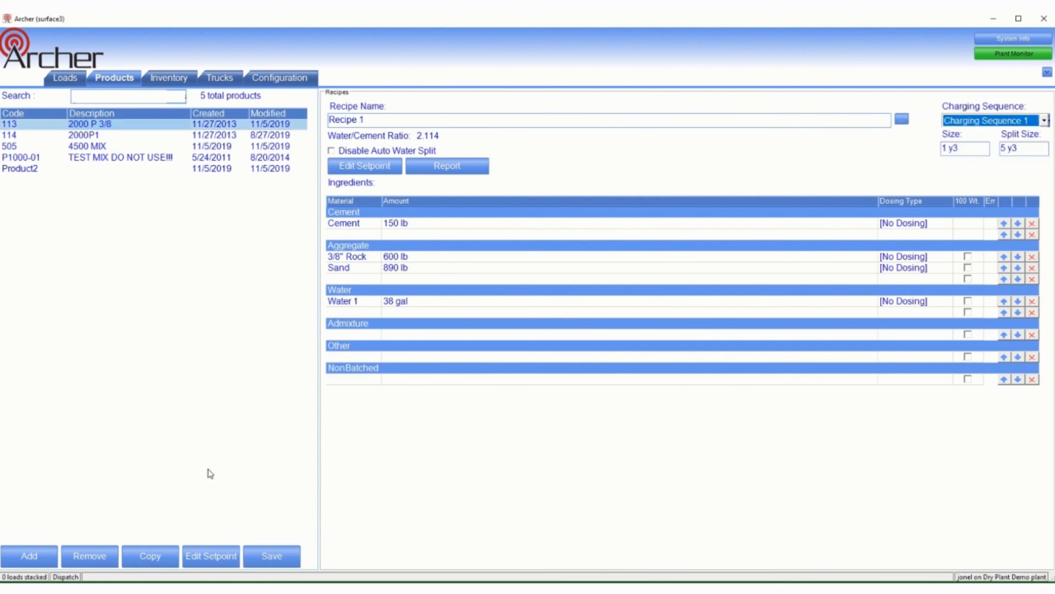
left_click(249, 555)
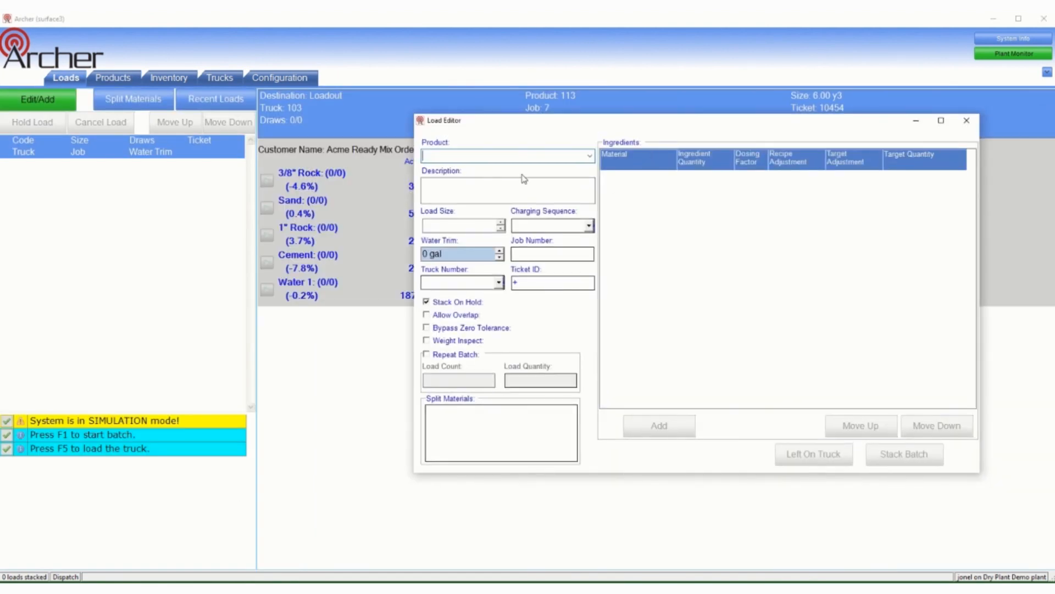
Choose Charging Sequence 1 as the charging sequence for a new load of product 113
left_click(547, 226)
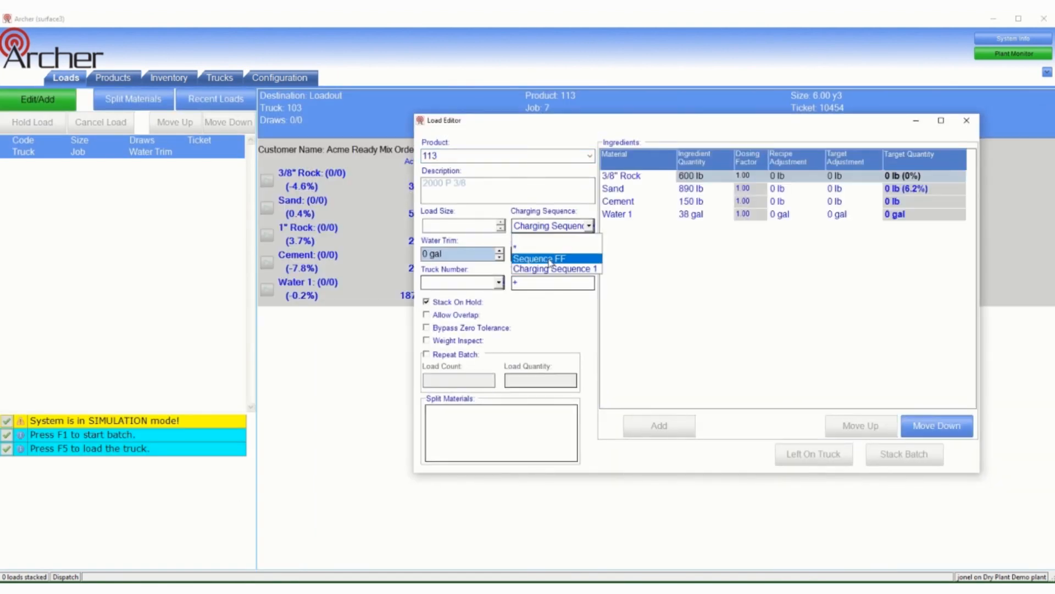
left_click(551, 268)
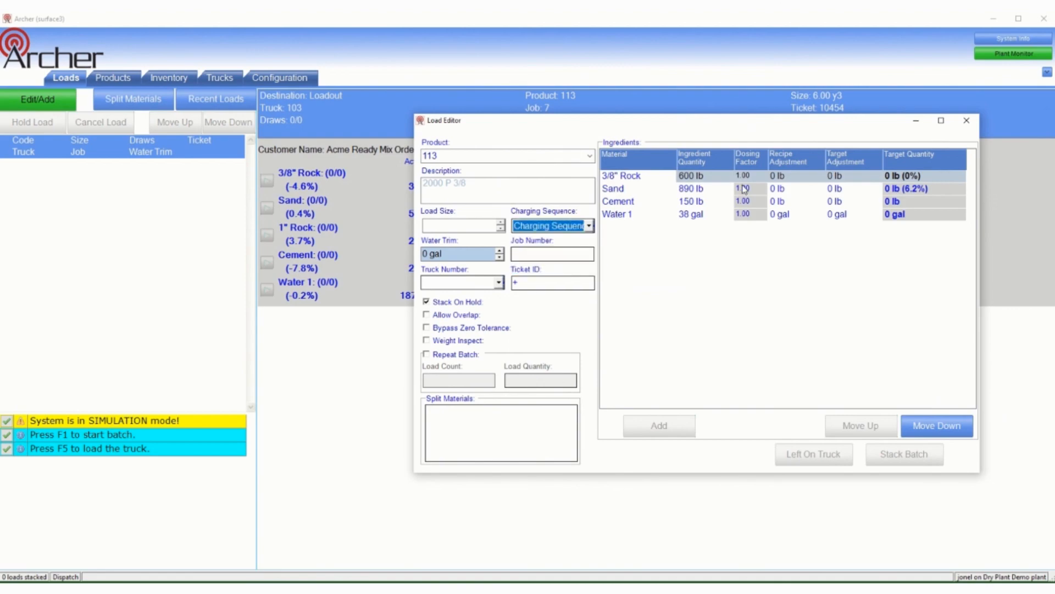